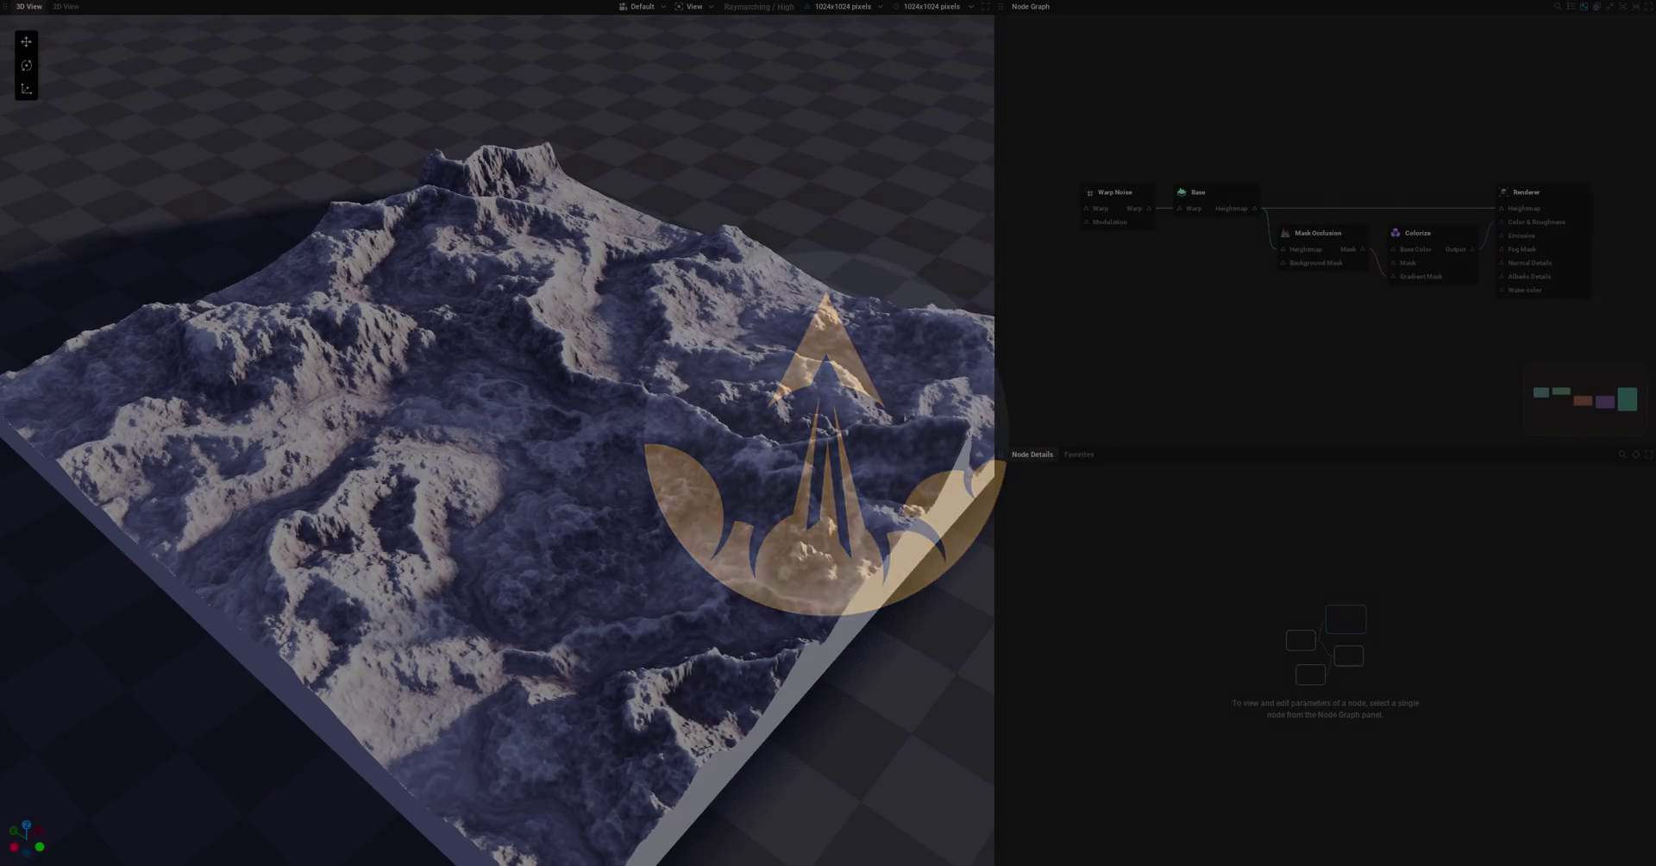
Examine the snowy mountain terrain in the 3D view from several sides.
{"action": "left_click_drag", "start_coordinate": [655, 414], "coordinate": [423, 444]}
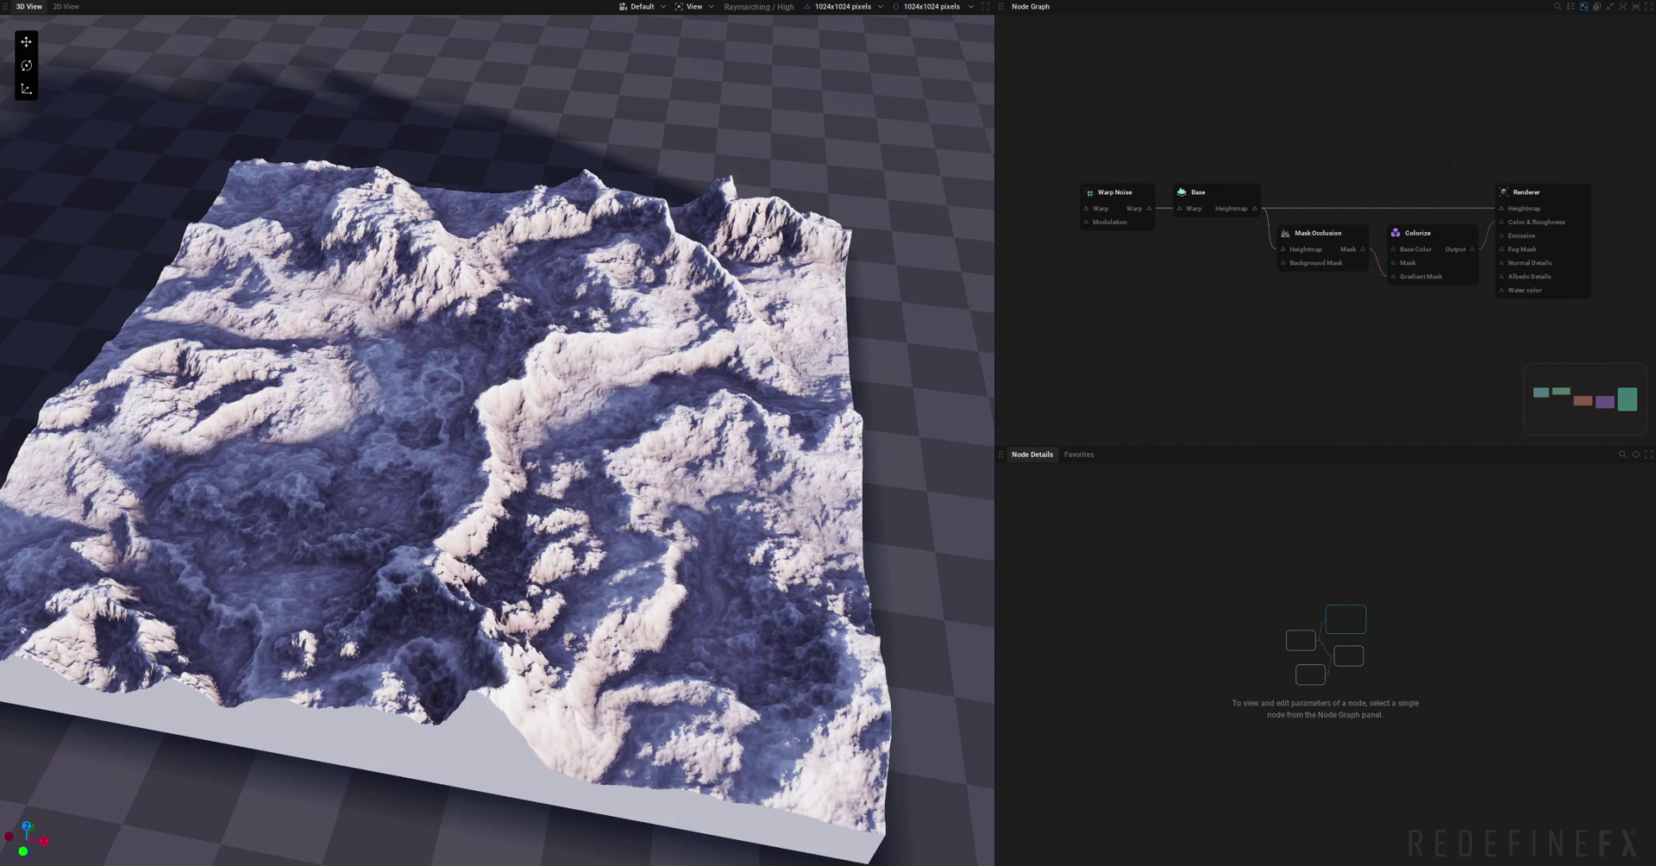
{"action": "left_click_drag", "start_coordinate": [627, 294], "coordinate": [479, 287]}
{"action": "left_click_drag", "start_coordinate": [574, 317], "coordinate": [583, 317]}
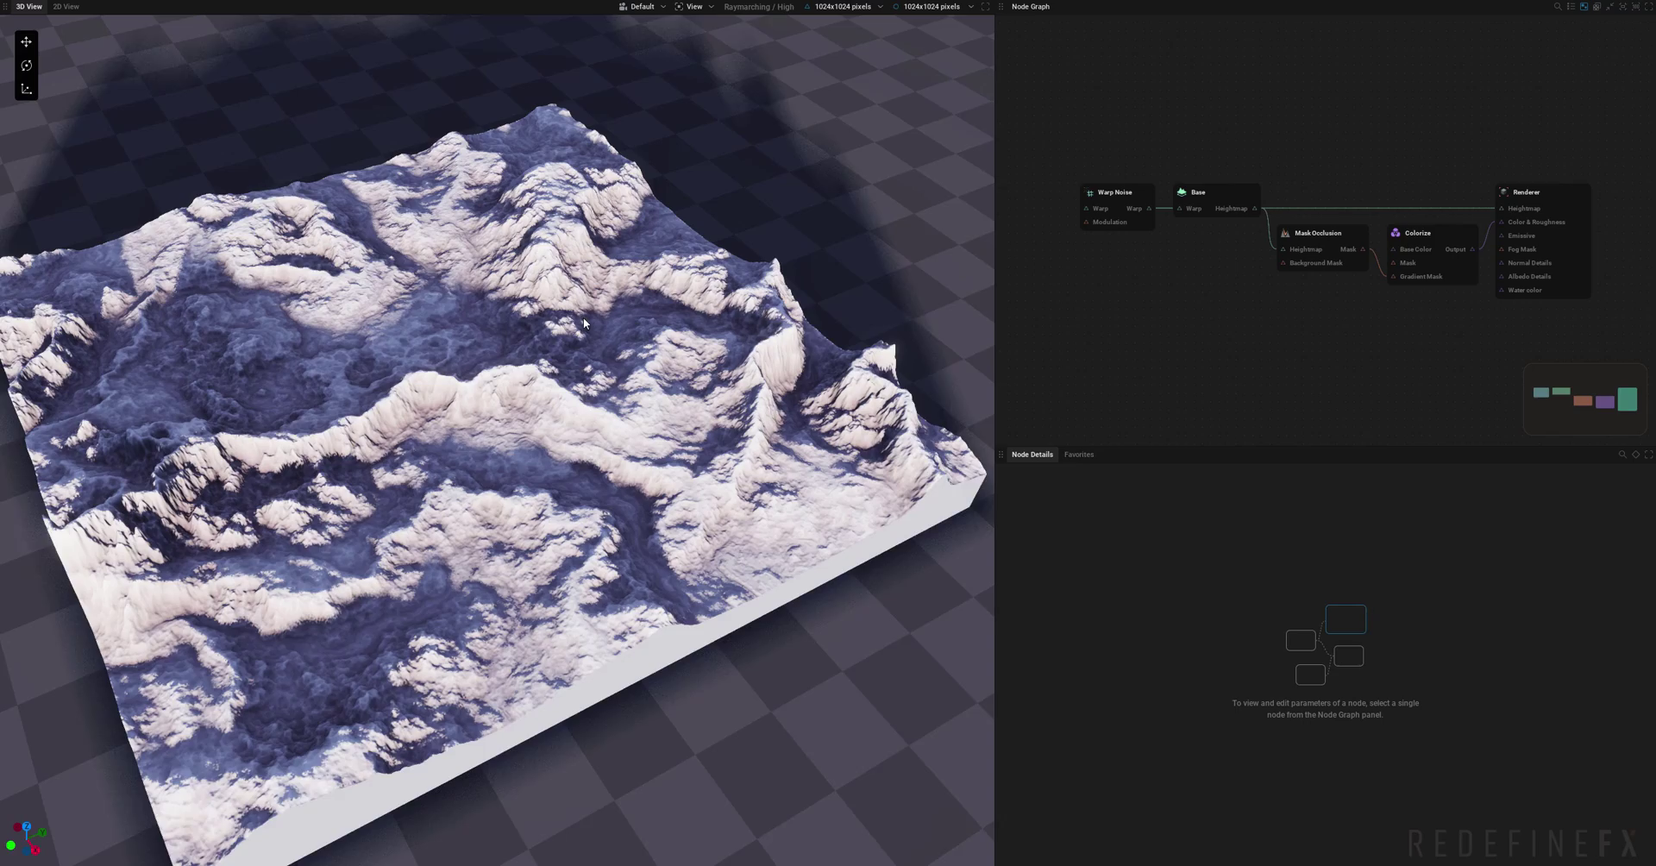
{"action": "middle_click_drag", "start_coordinate": [583, 317], "coordinate": [706, 314]}
{"action": "left_click_drag", "start_coordinate": [602, 346], "coordinate": [337, 289]}
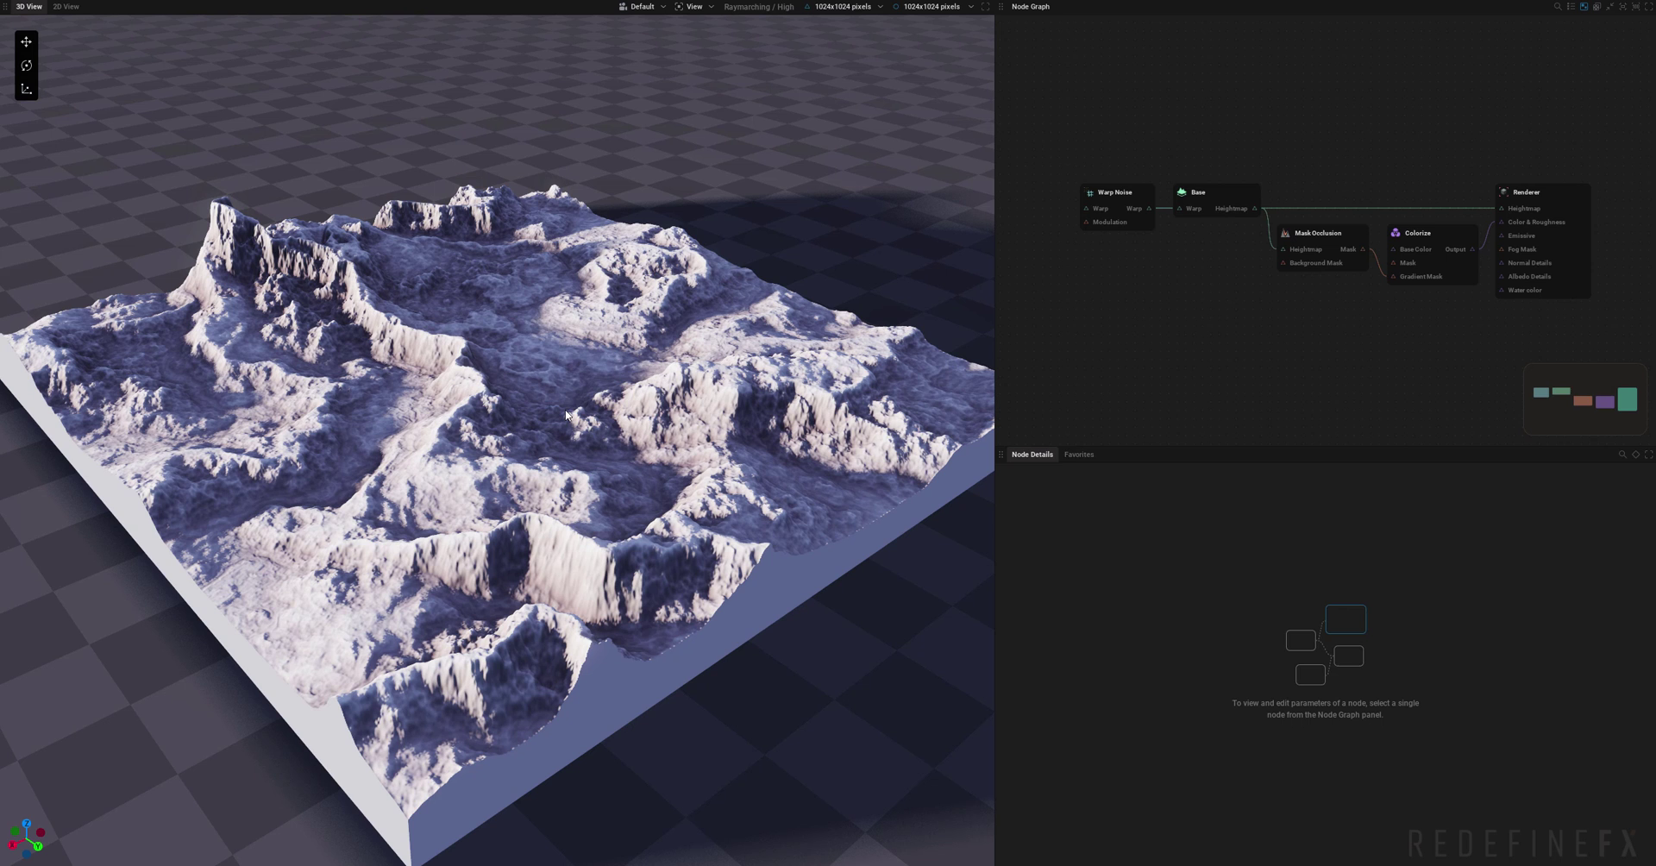
Create a new project.
{"action": "left_click", "coordinate": [51, 0]}
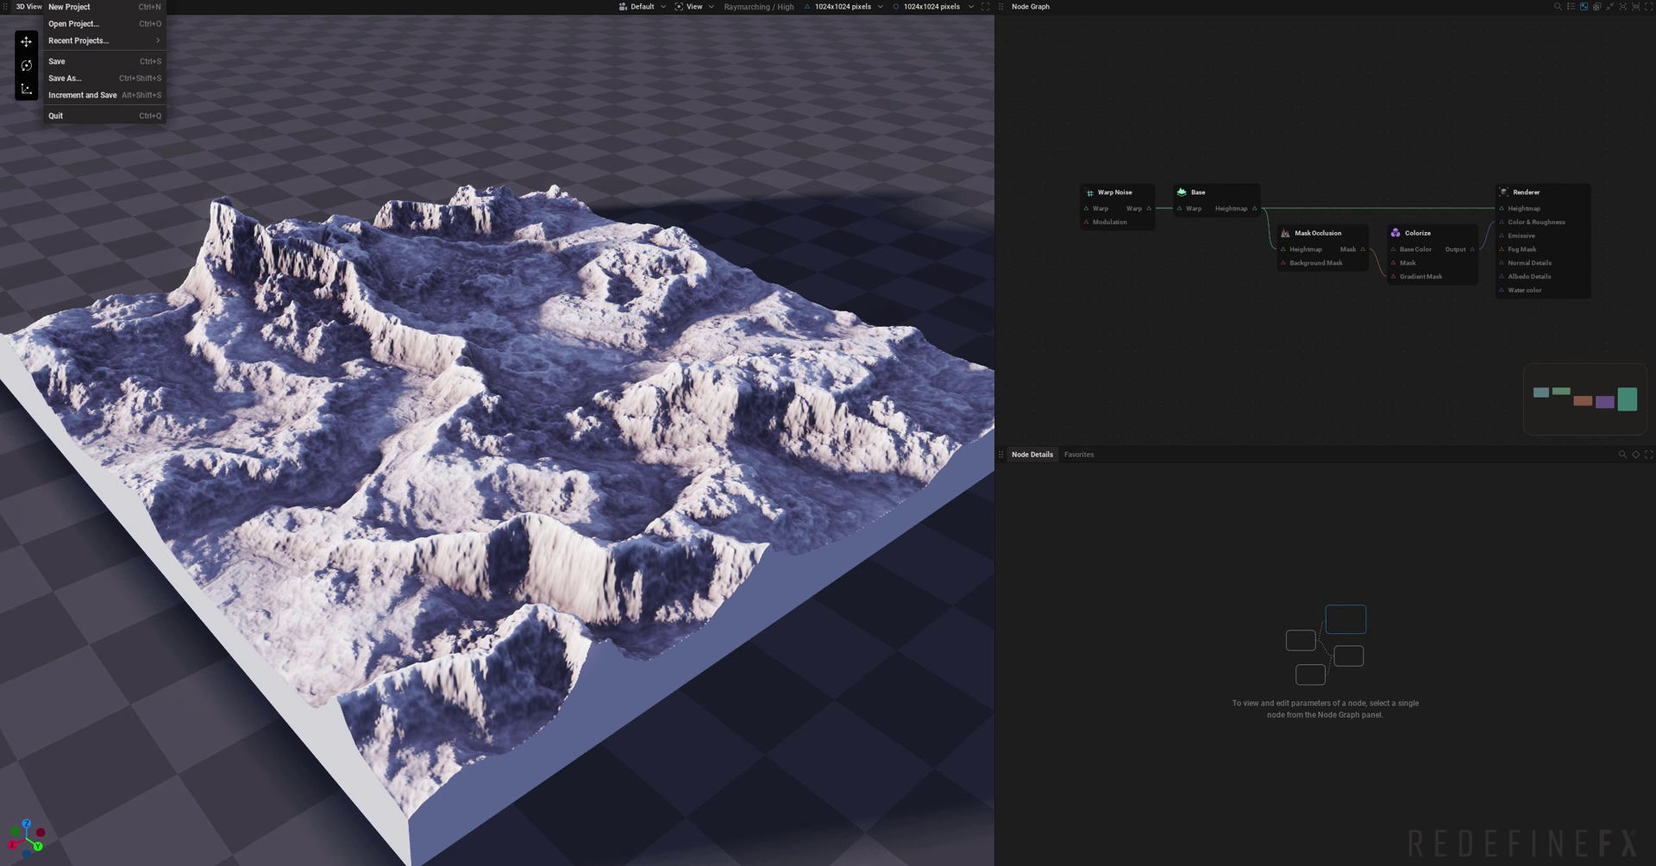
{"action": "left_click", "coordinate": [64, 8]}
{"action": "scroll", "coordinate": [718, 347], "scroll_direction": "up", "scroll_amount": 10}
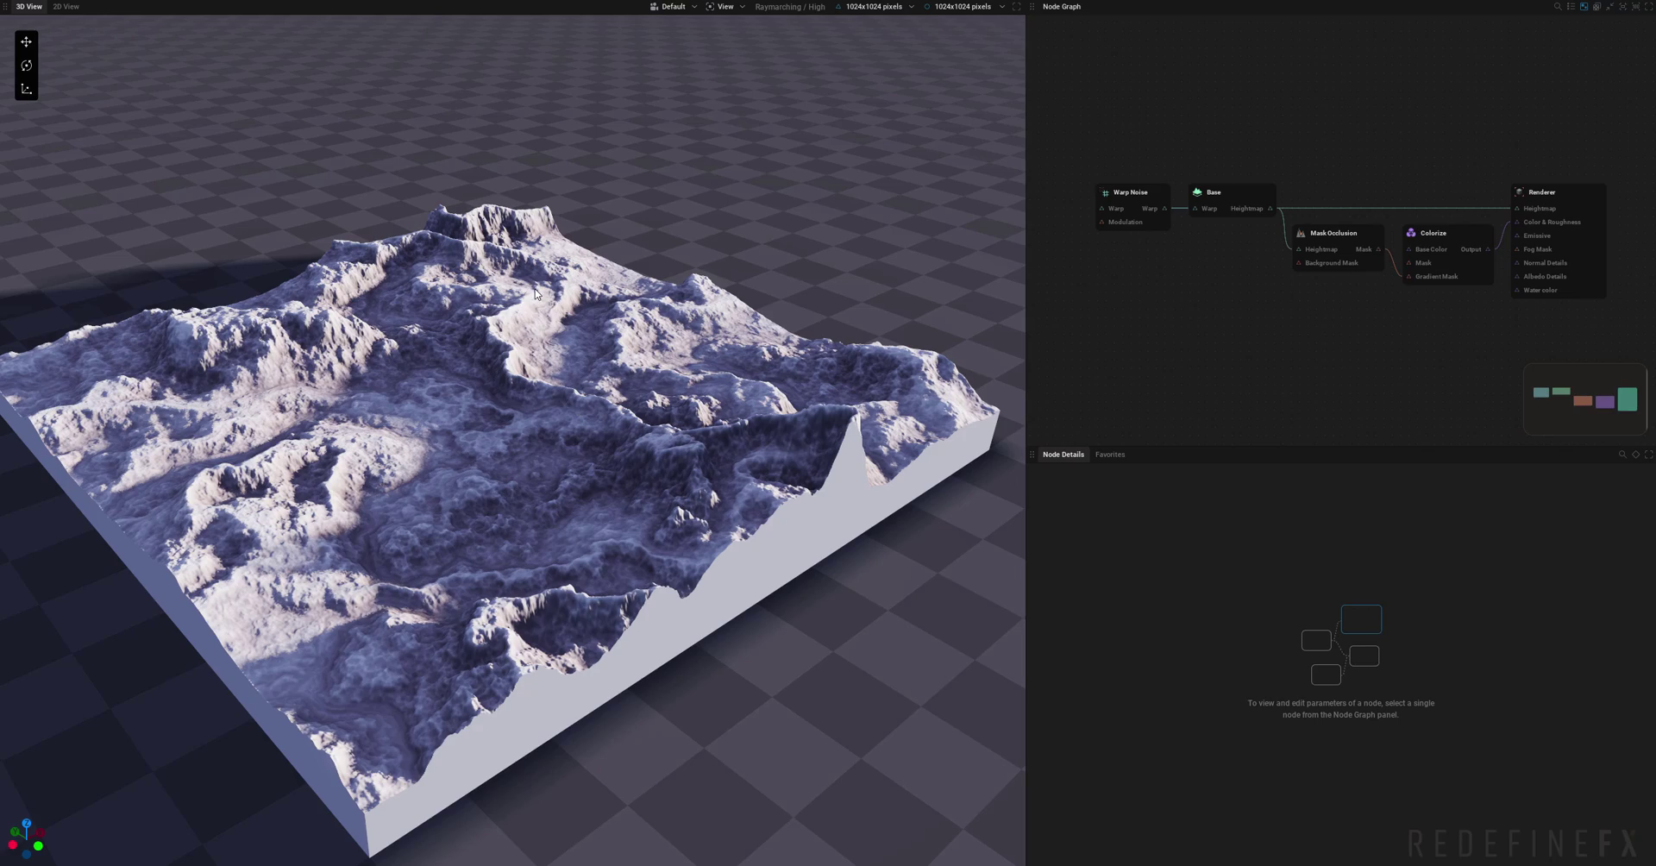
Inspect the new project's default terrain from different angles and distances.
{"action": "left_click_drag", "start_coordinate": [535, 294], "coordinate": [246, 323]}
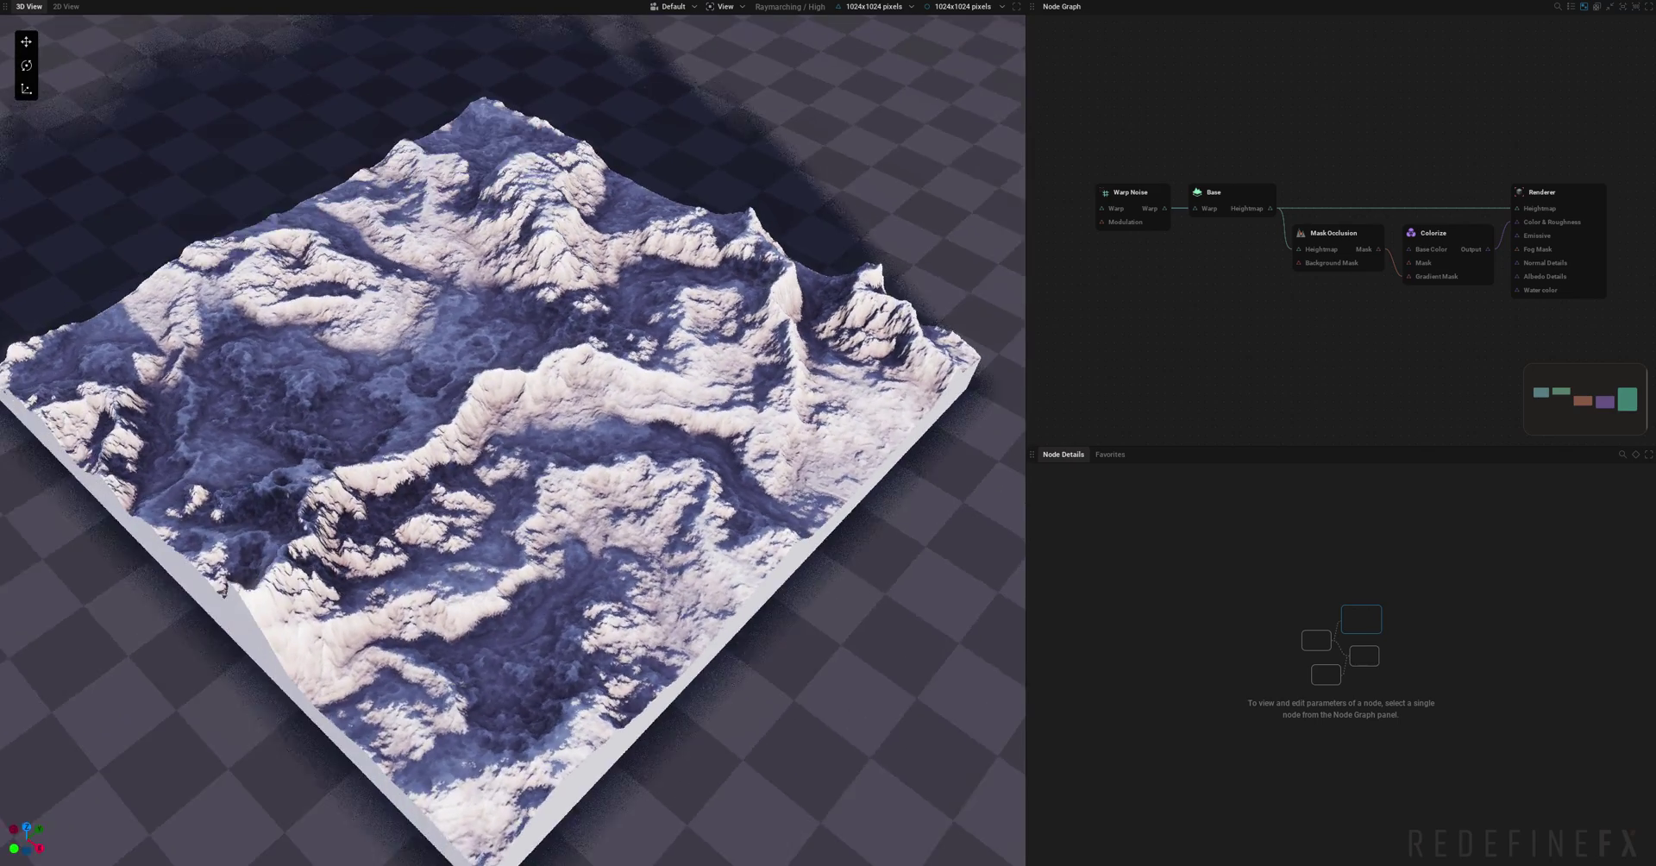
{"action": "middle_click_drag", "start_coordinate": [432, 363], "coordinate": [593, 257]}
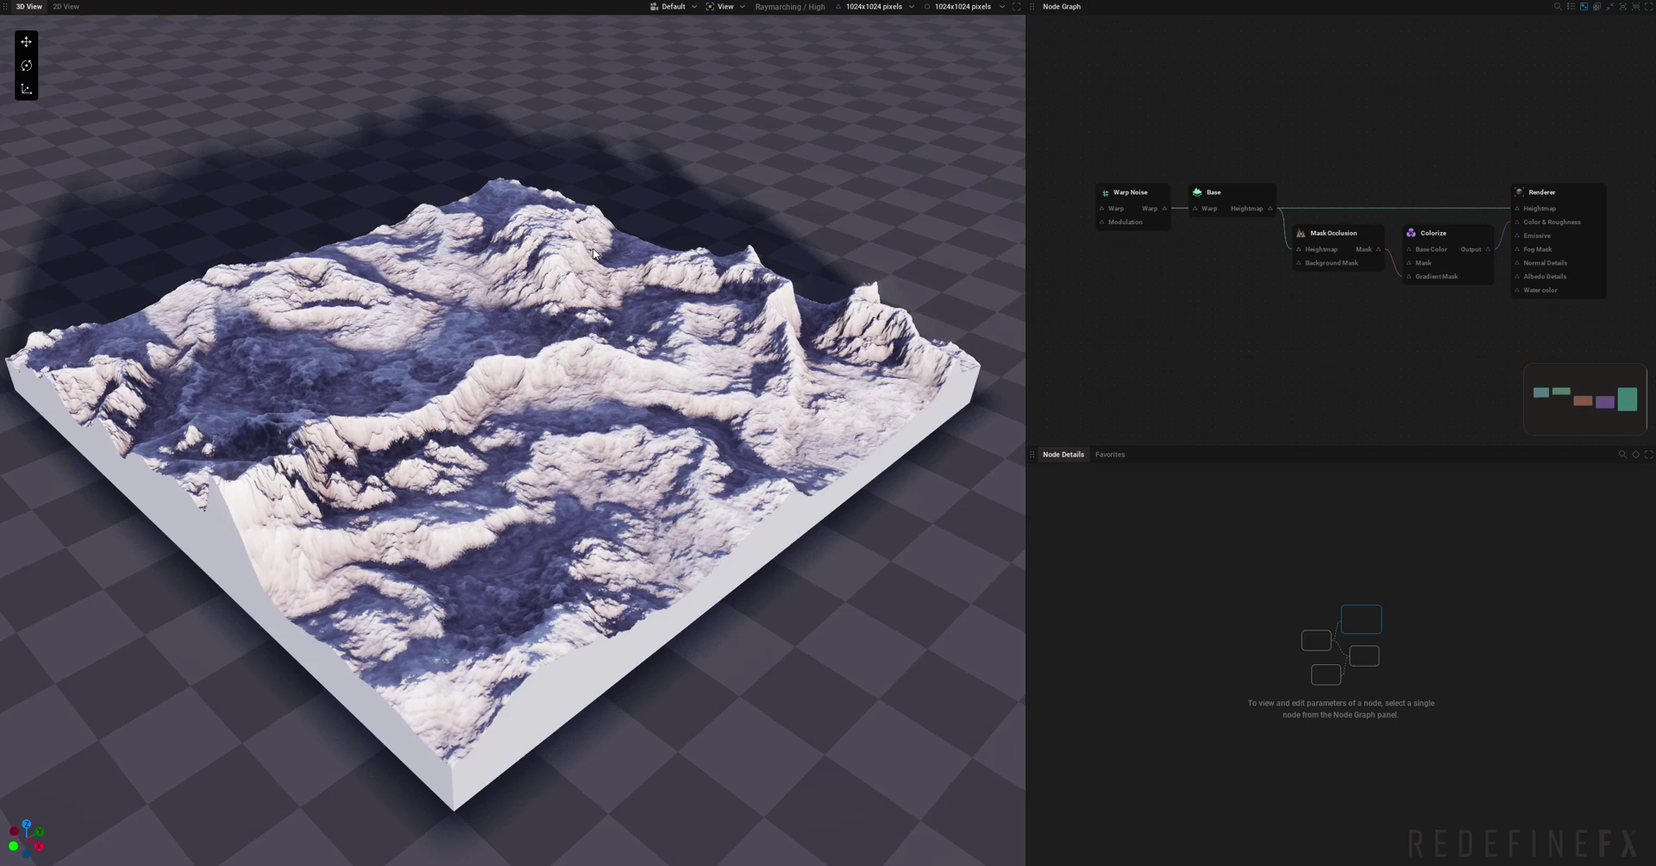
{"action": "scroll", "coordinate": [556, 314], "scroll_direction": "up", "scroll_amount": 5}
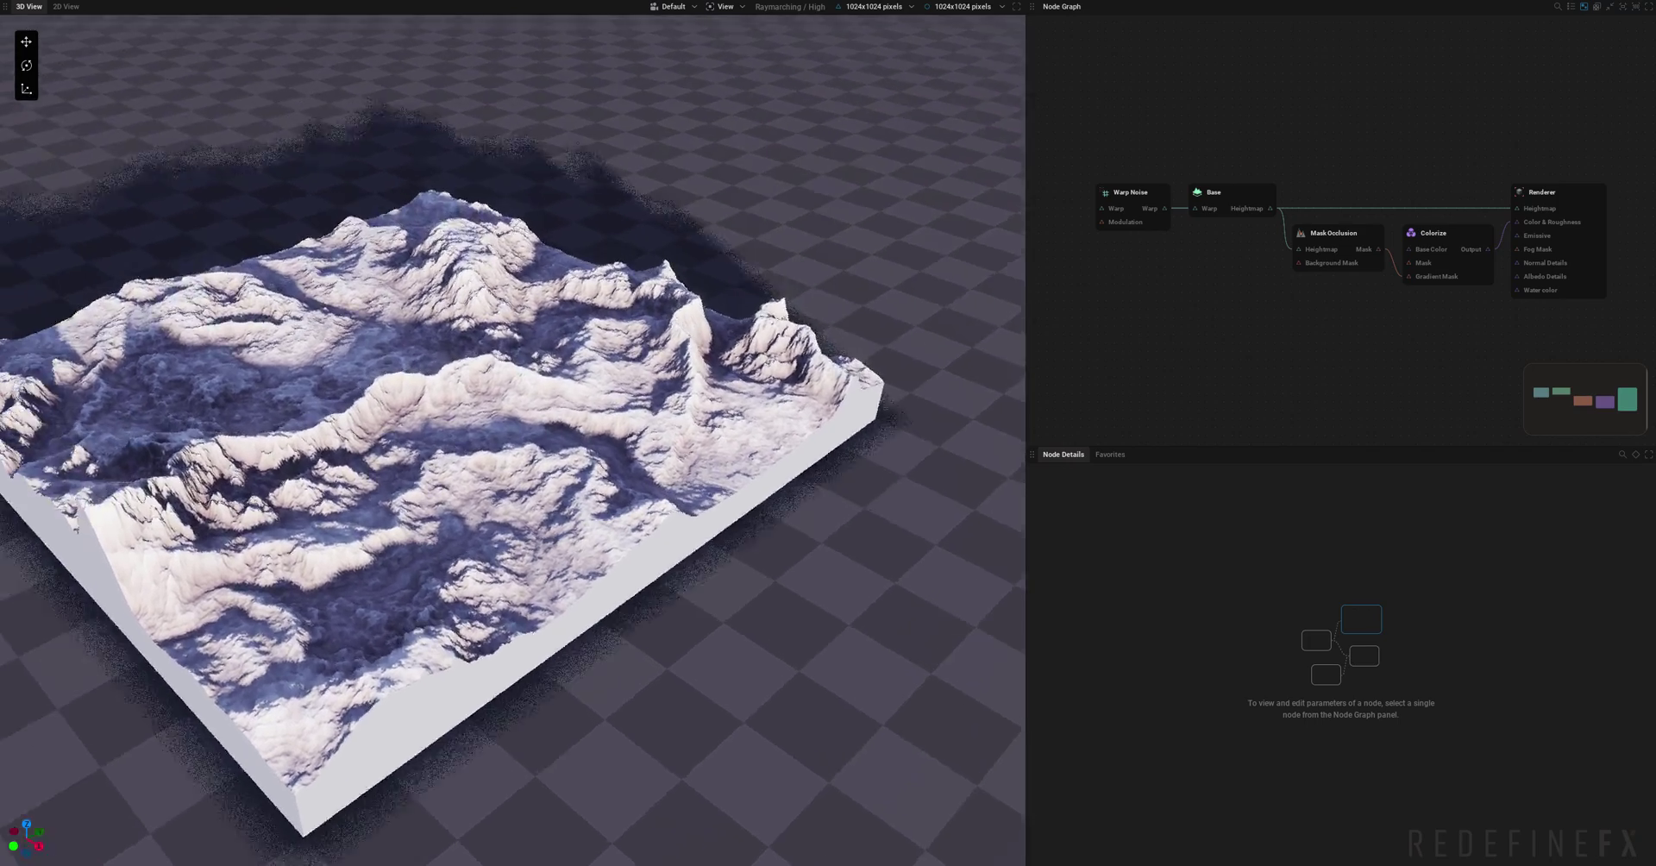
{"action": "scroll", "coordinate": [521, 356], "scroll_direction": "down", "scroll_amount": 5}
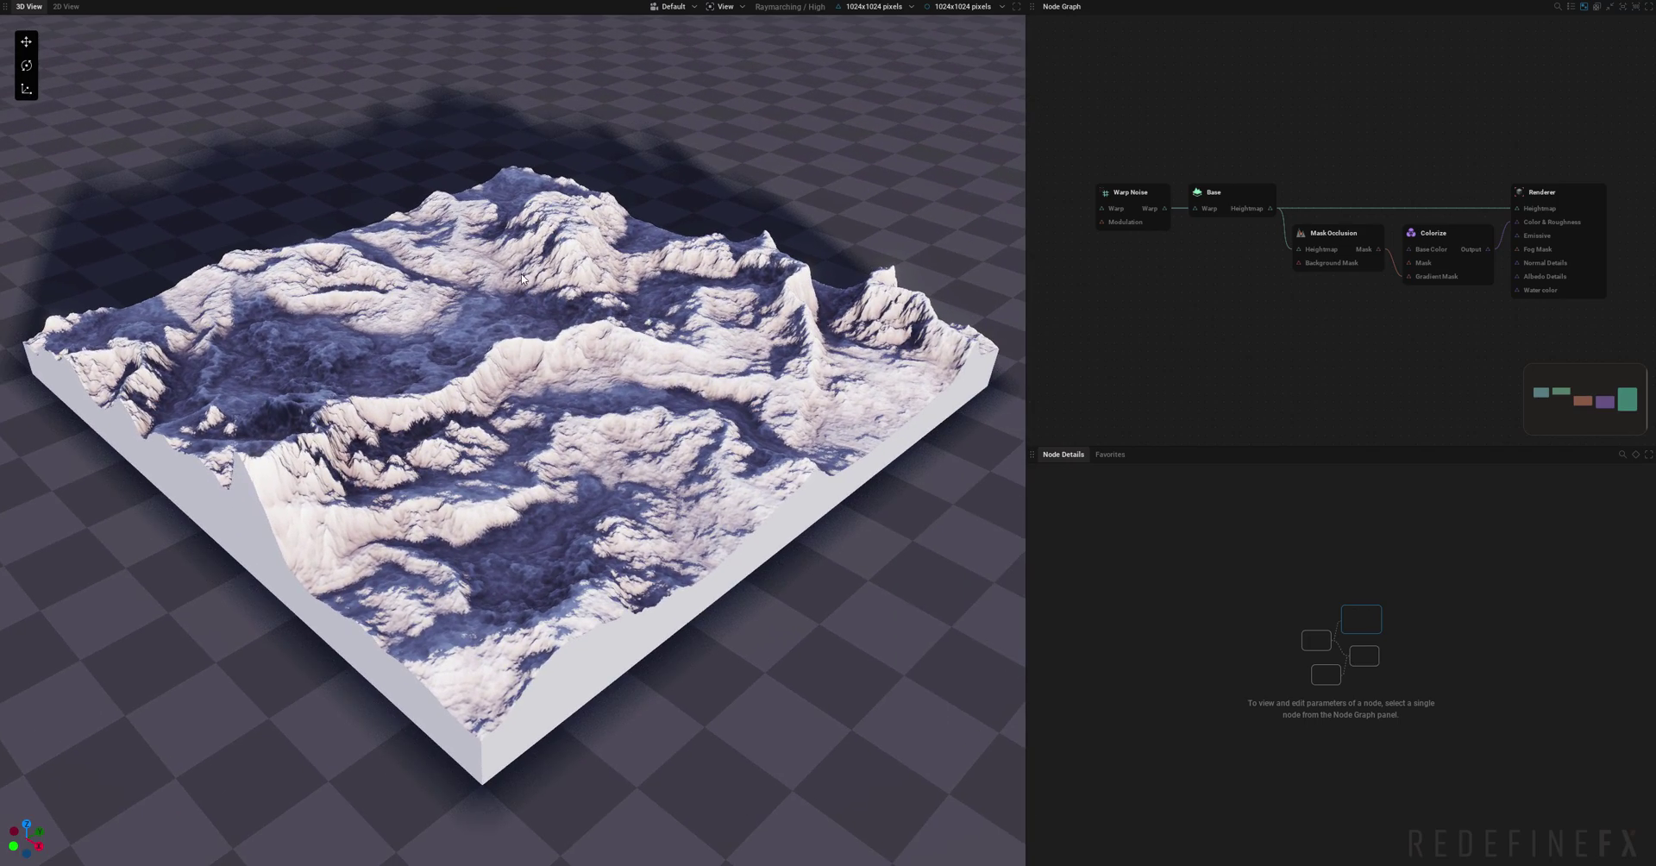
{"action": "middle_click_drag", "start_coordinate": [560, 410], "coordinate": [592, 371]}
{"action": "left_click_drag", "start_coordinate": [597, 320], "coordinate": [545, 309]}
{"action": "middle_click_drag", "start_coordinate": [544, 308], "coordinate": [222, 371]}
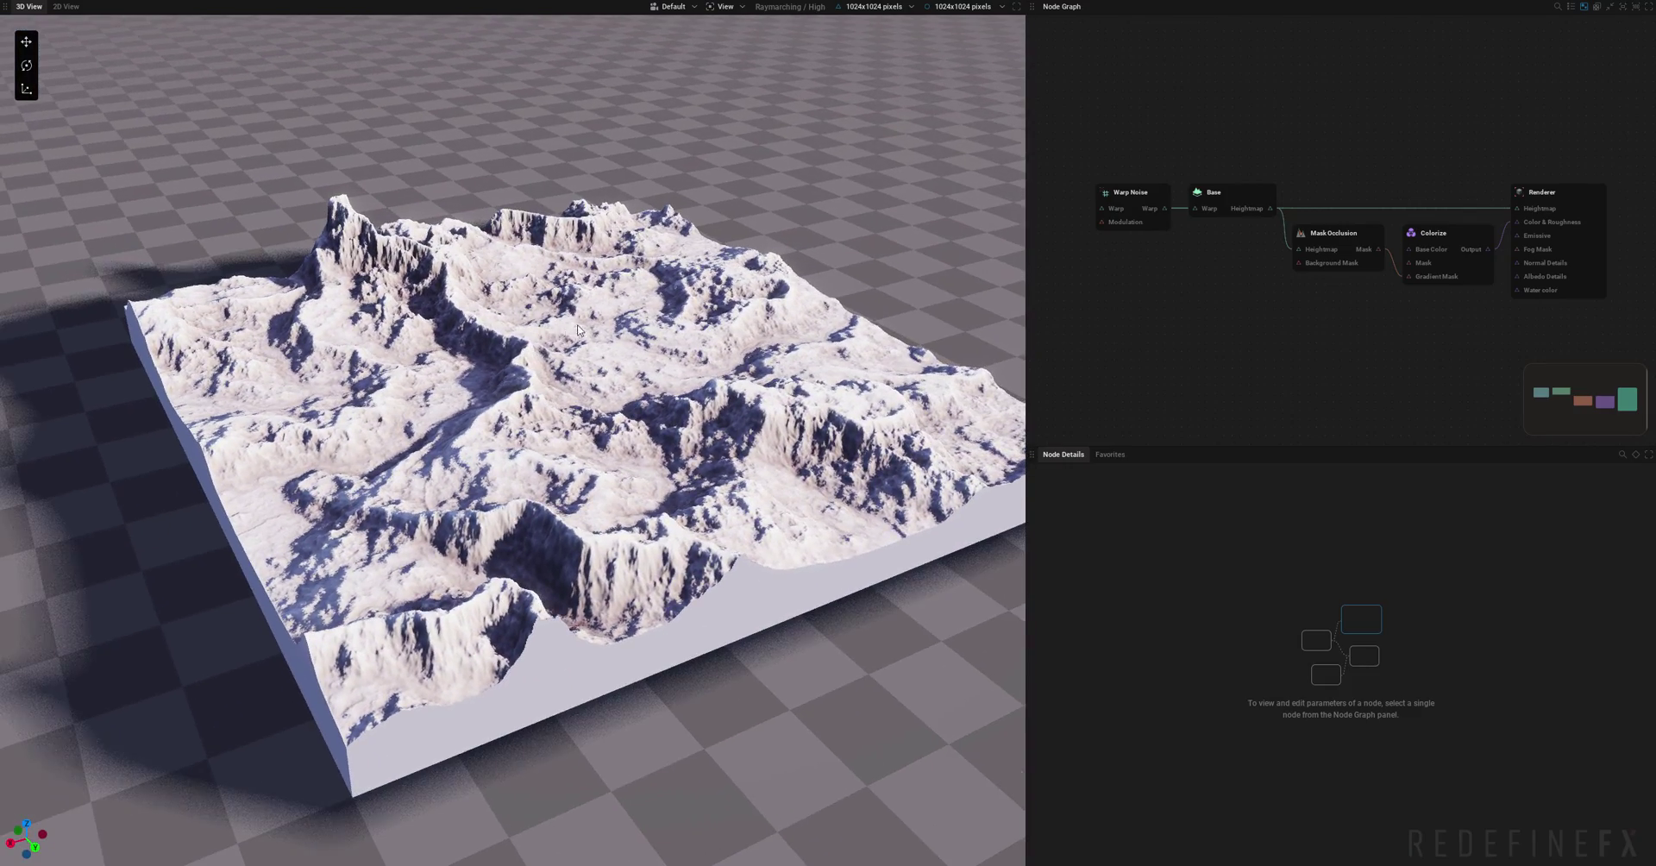
{"action": "mouse_move", "coordinate": [615, 337]}
{"action": "middle_mouse_down"}
{"action": "mouse_move", "coordinate": [500, 321]}
{"action": "mouse_move", "coordinate": [642, 327]}
{"action": "middle_mouse_up"}
{"action": "mouse_move", "coordinate": [642, 327]}
{"action": "left_mouse_down"}
{"action": "mouse_move", "coordinate": [615, 311]}
{"action": "mouse_move", "coordinate": [617, 327]}
{"action": "left_mouse_up"}
{"action": "middle_click_drag", "start_coordinate": [617, 327], "coordinate": [536, 274]}
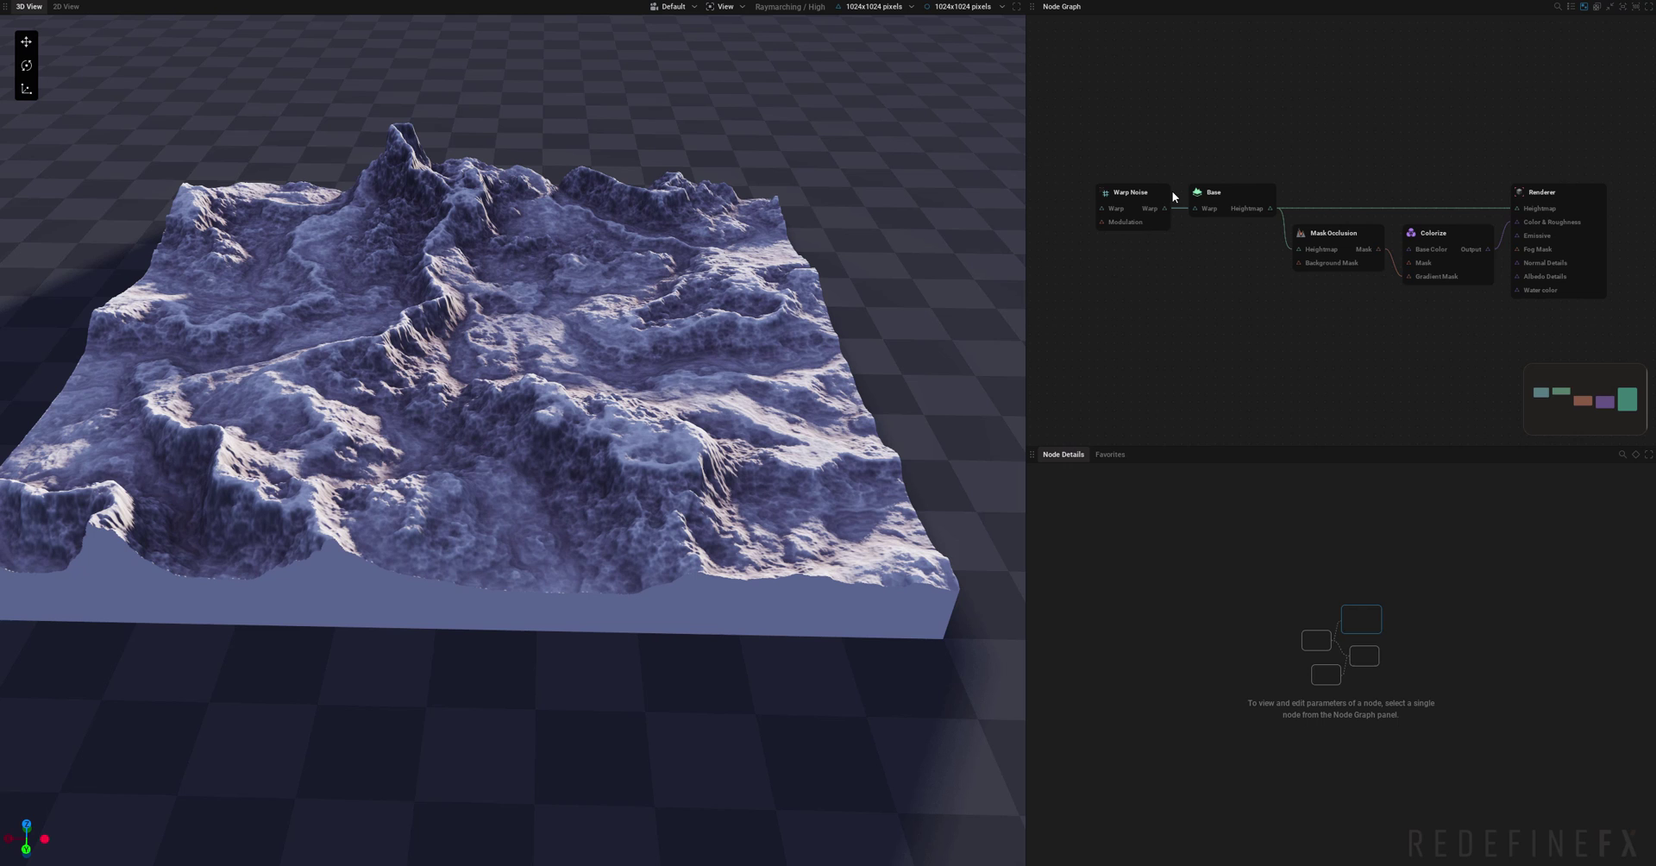
Widen the node graph area and spread out the Warp Noise, Base, Colorize and Renderer nodes.
{"action": "left_click_drag", "start_coordinate": [1025, 212], "coordinate": [918, 207]}
{"action": "left_click_drag", "start_coordinate": [1069, 194], "coordinate": [1043, 191]}
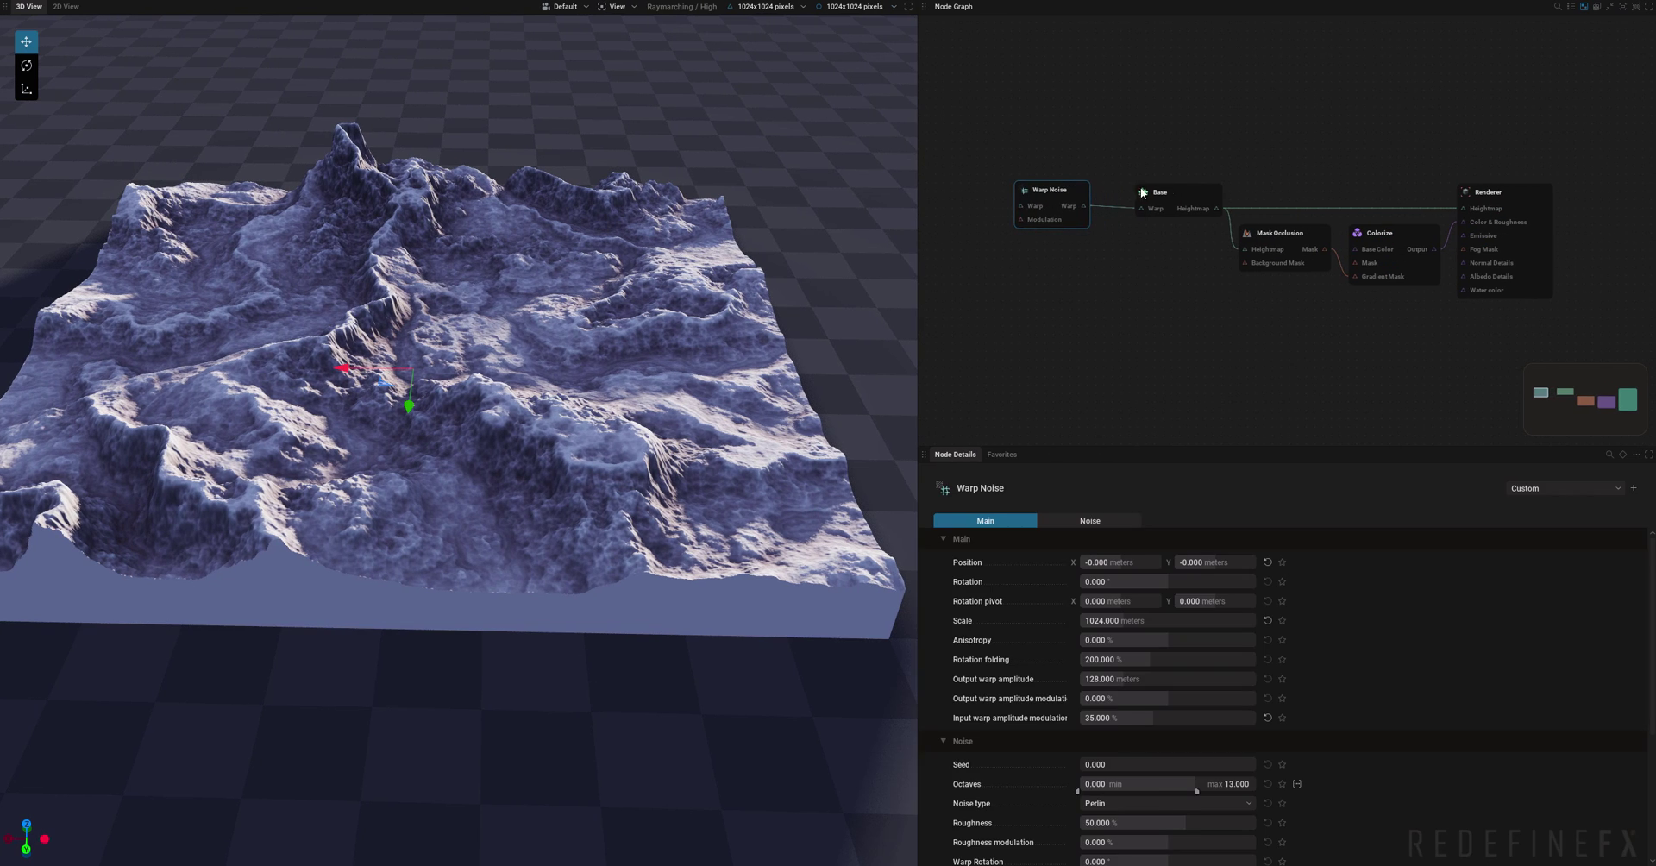
{"action": "left_click_drag", "start_coordinate": [1176, 195], "coordinate": [1153, 186]}
{"action": "left_click", "coordinate": [1375, 241]}
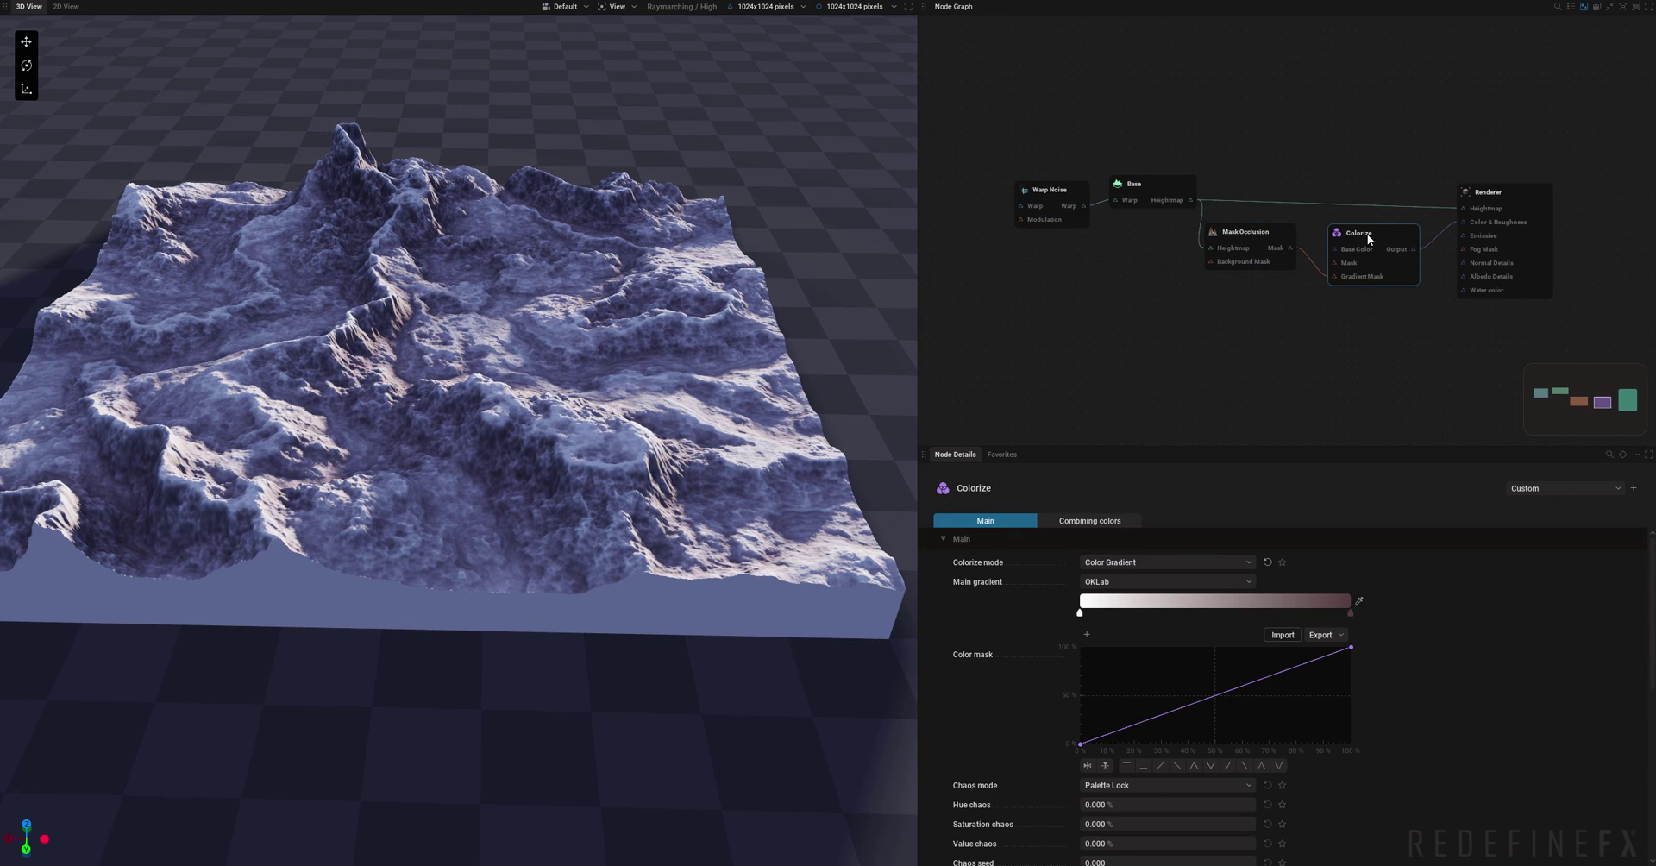
{"action": "left_click_drag", "start_coordinate": [1483, 195], "coordinate": [1501, 188]}
Review the settings of the Warp Noise, Base, Mask Occlusion and Colorize nodes one after another.
{"action": "left_click", "coordinate": [1050, 190]}
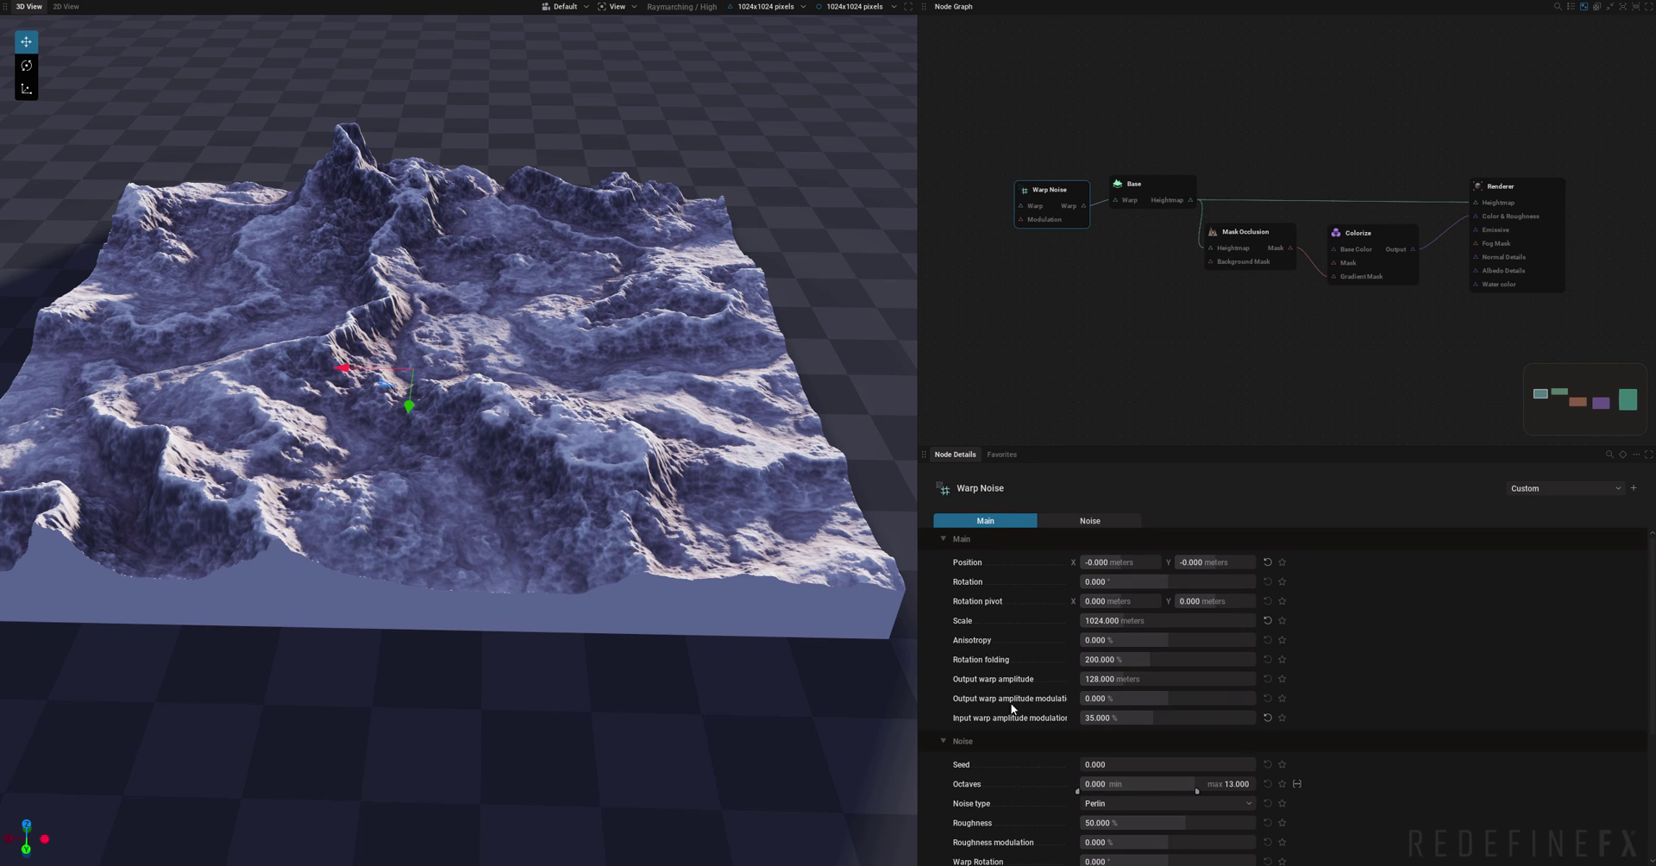
{"action": "left_click_drag", "start_coordinate": [1049, 201], "coordinate": [1017, 191]}
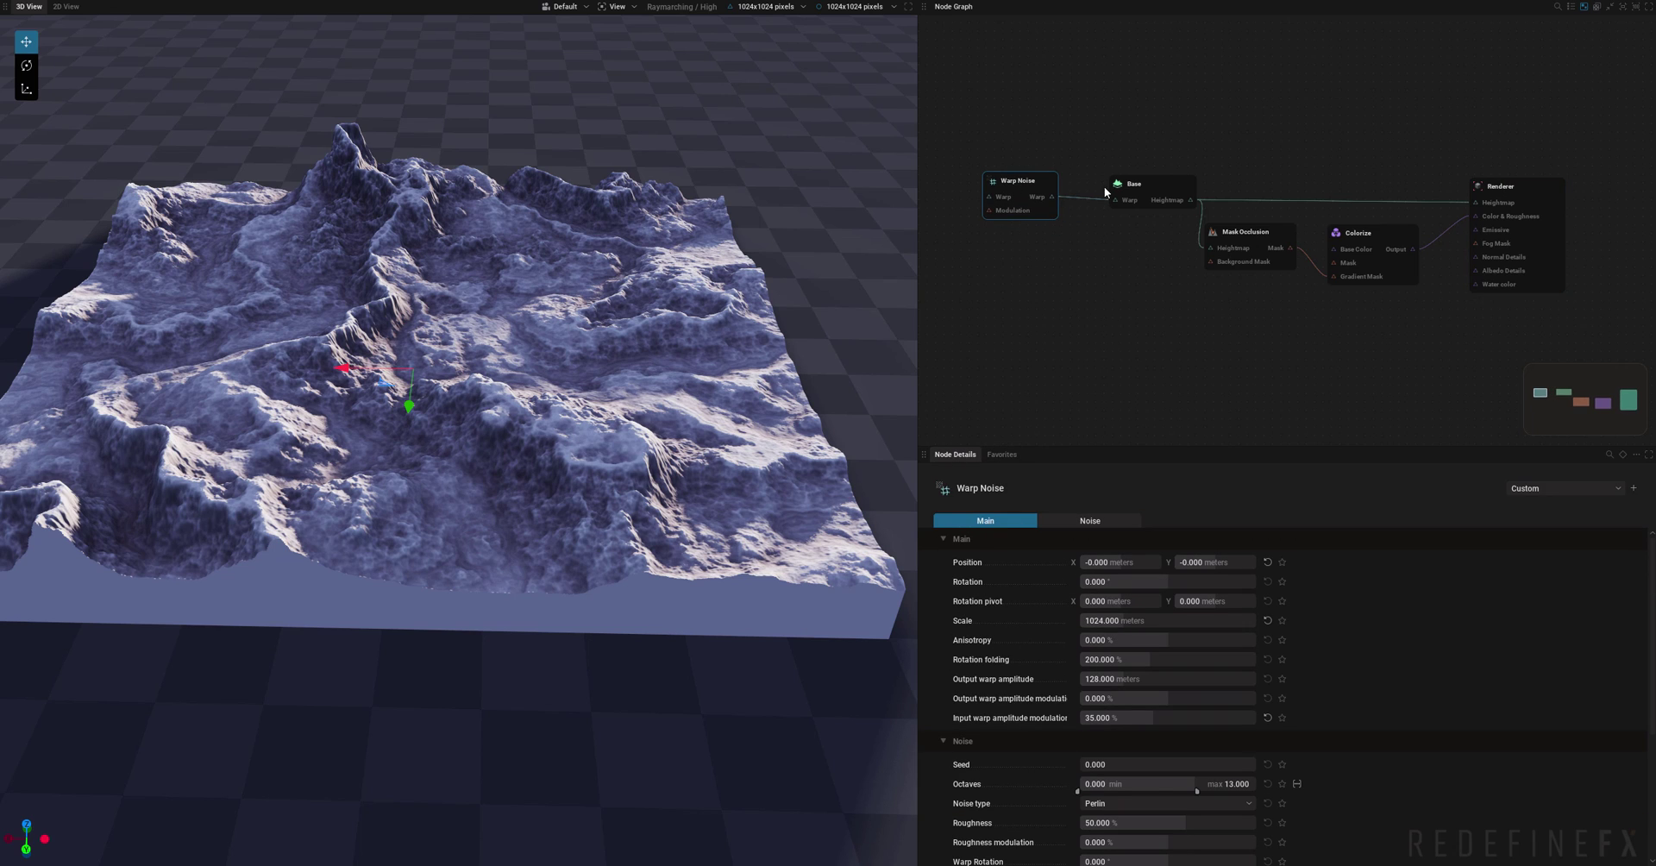
{"action": "left_click", "coordinate": [1149, 185]}
{"action": "left_click", "coordinate": [1264, 233]}
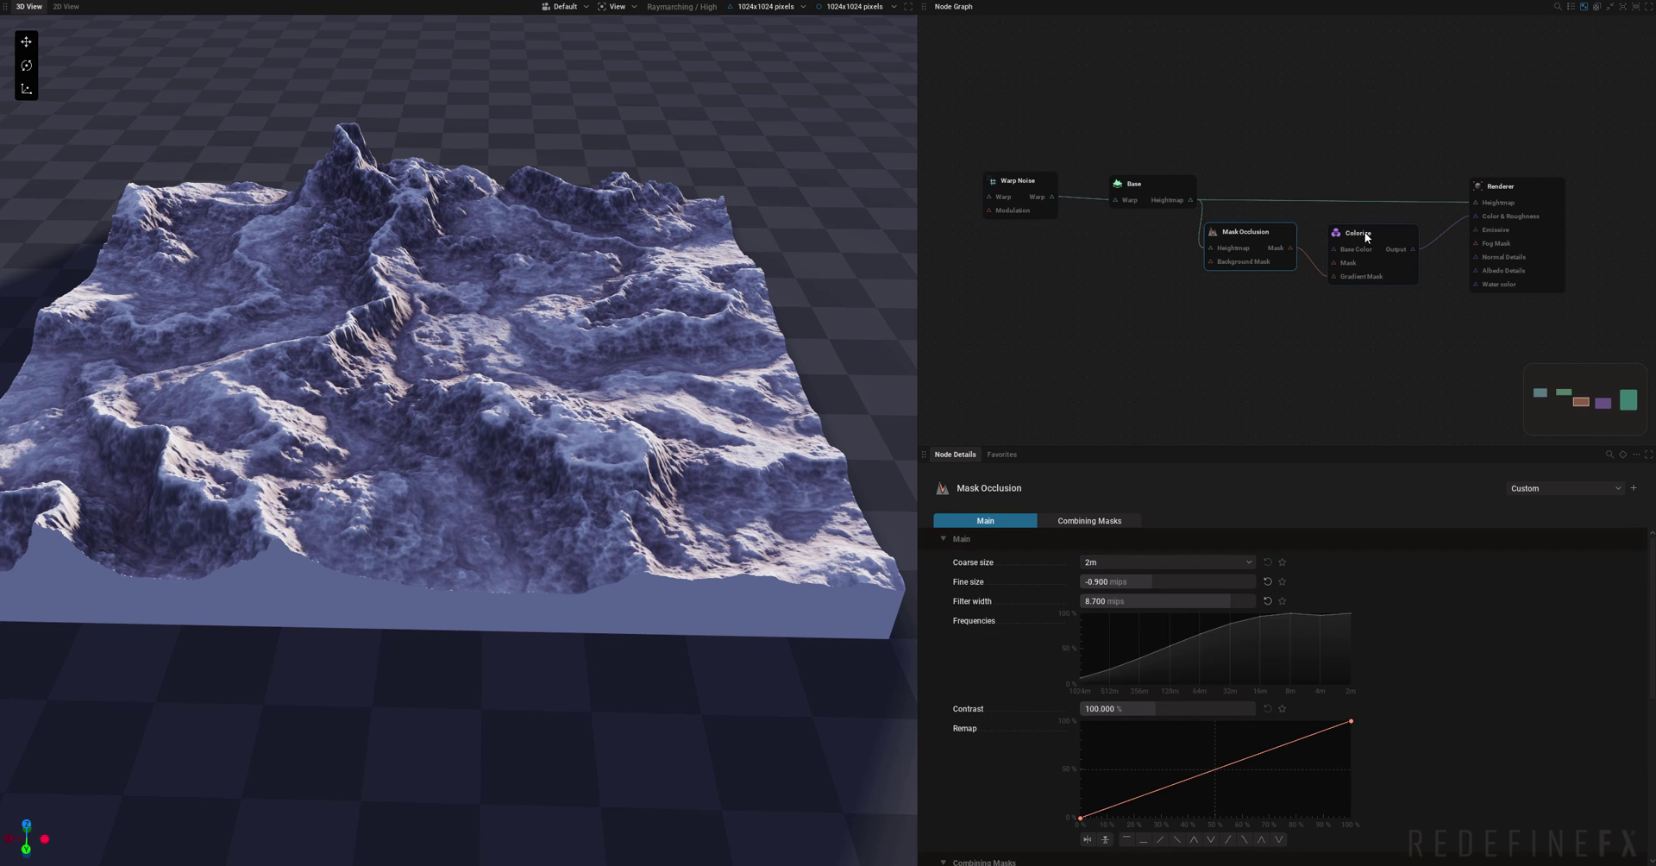
{"action": "left_click", "coordinate": [1363, 234]}
{"action": "left_click", "coordinate": [1139, 184]}
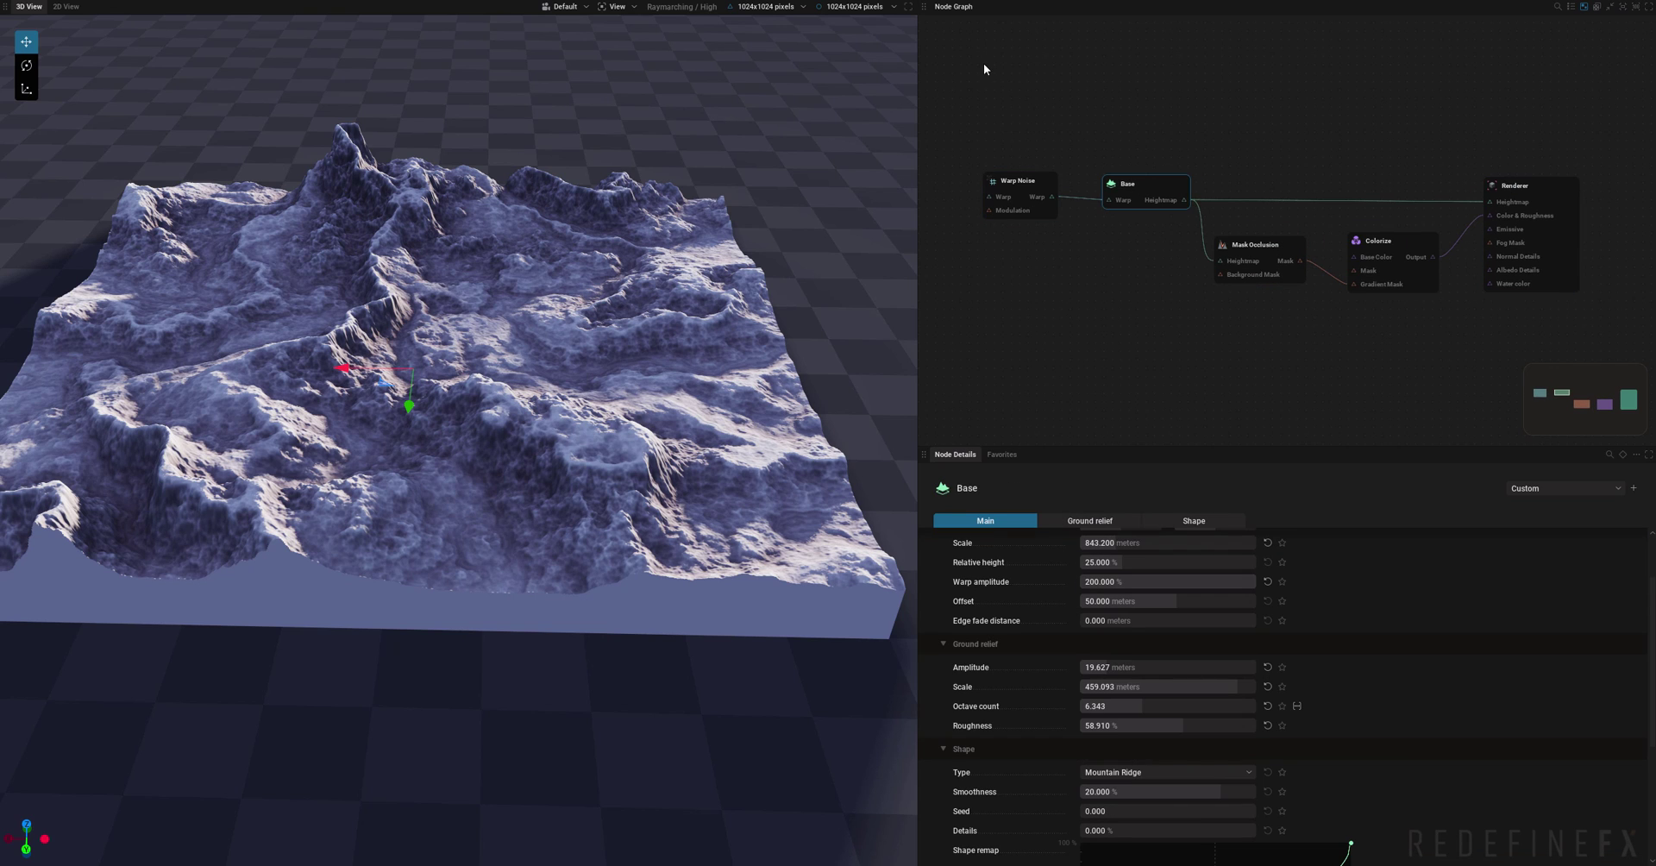
Delete all nodes of the default terrain from the node graph.
{"action": "left_click_drag", "start_coordinate": [961, 74], "coordinate": [1528, 311]}
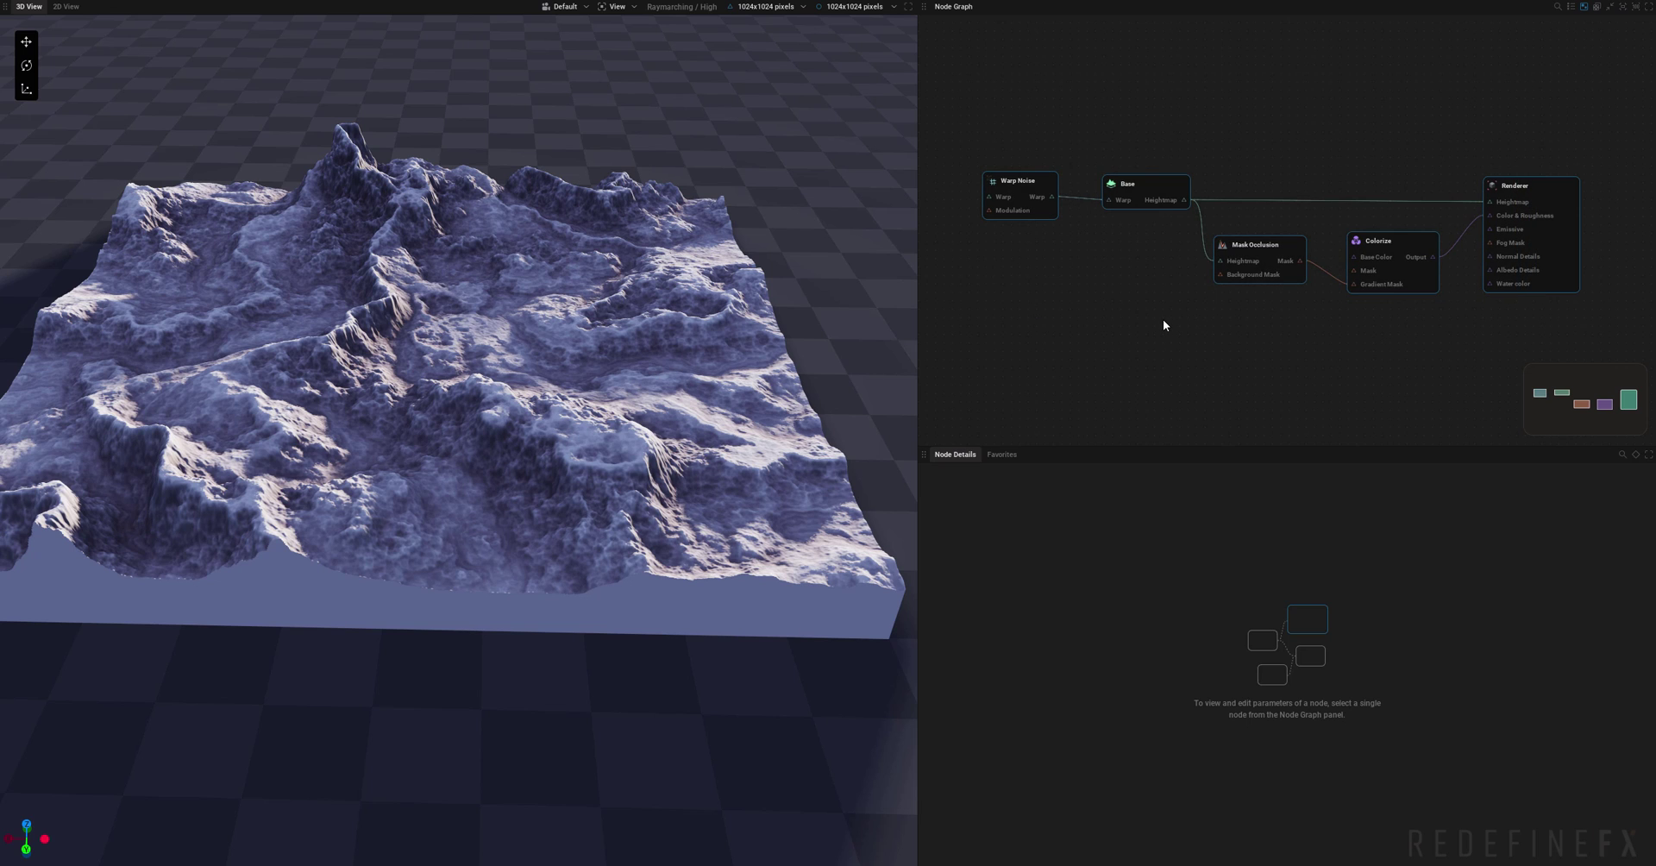
{"action": "key", "text": "Delete"}
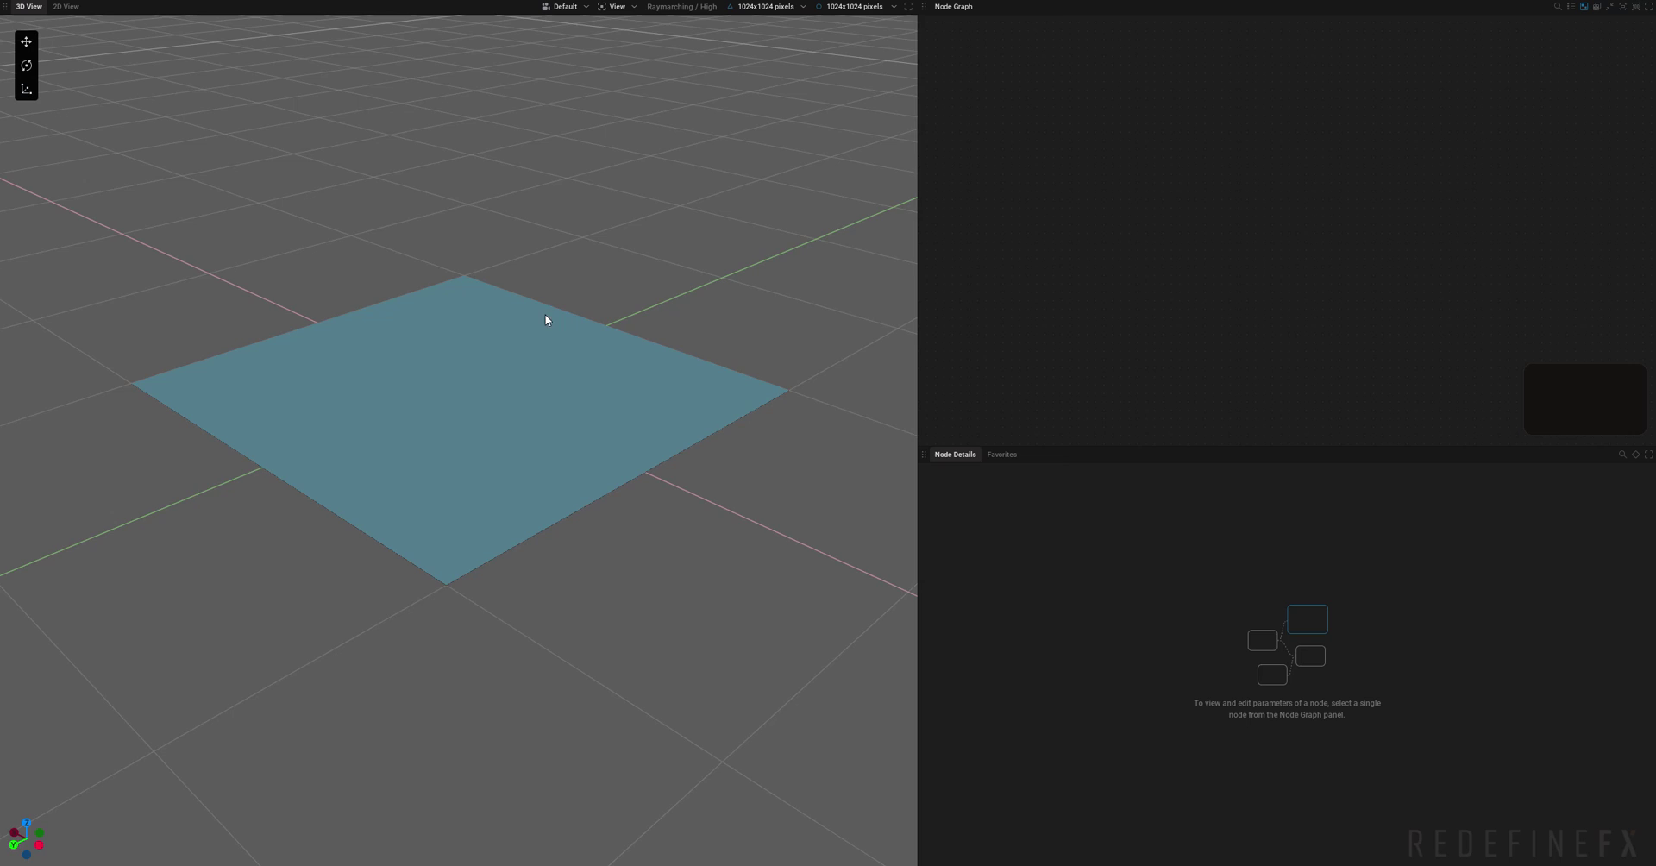
{"action": "left_click_drag", "start_coordinate": [546, 320], "coordinate": [467, 317]}
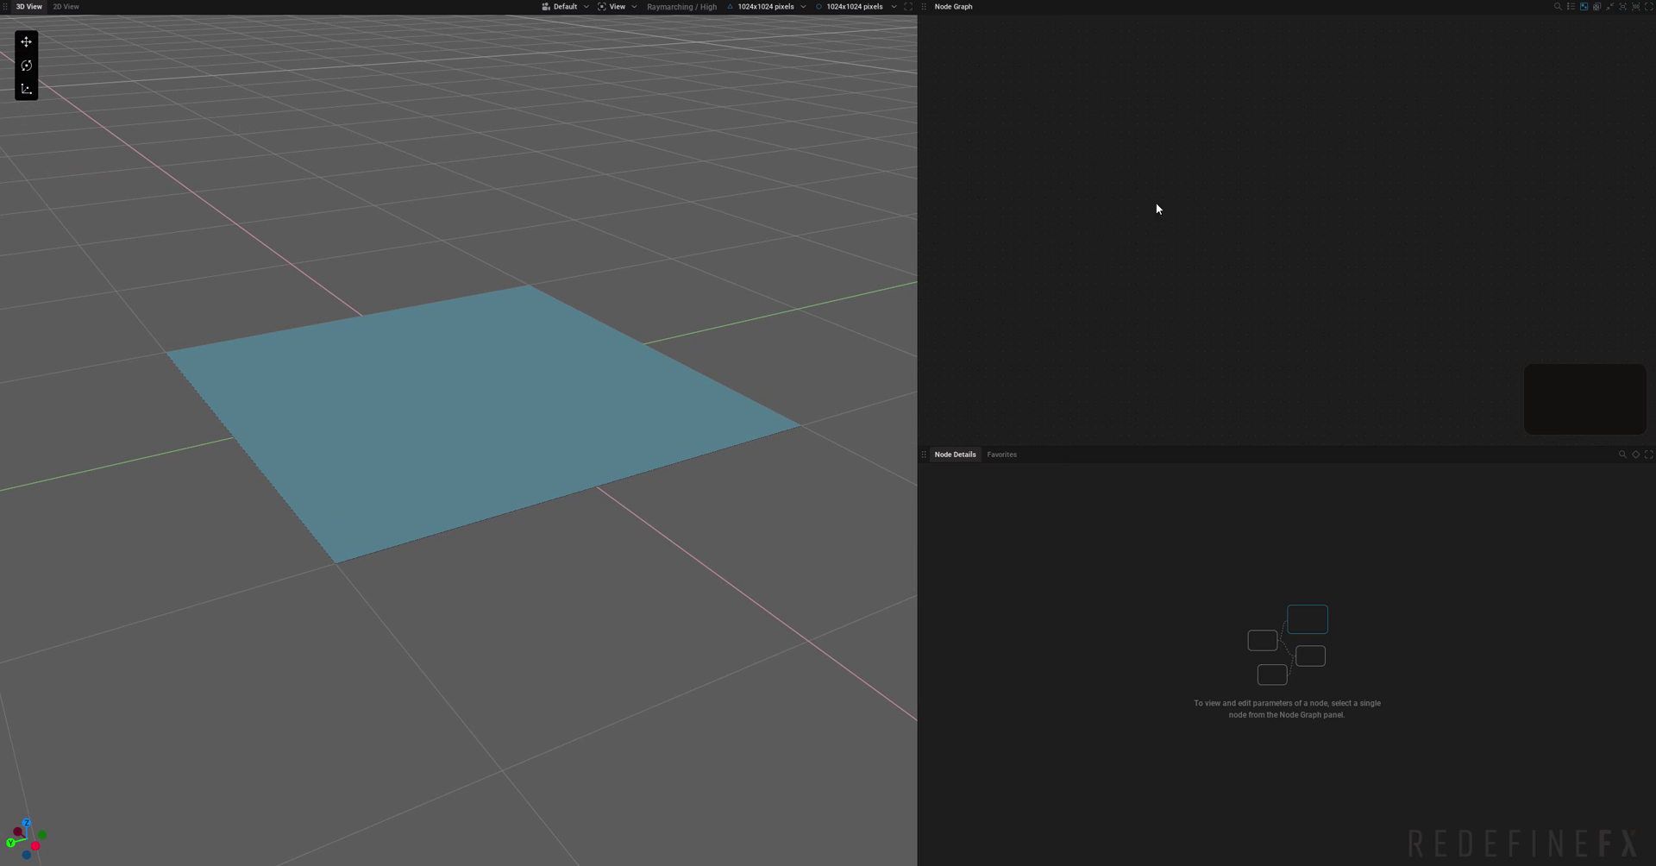
Add a Base height source node and connect its Heightmap output to a new Renderer node.
{"action": "right_click", "coordinate": [1039, 209]}
{"action": "mouse_move", "coordinate": [1085, 297]}
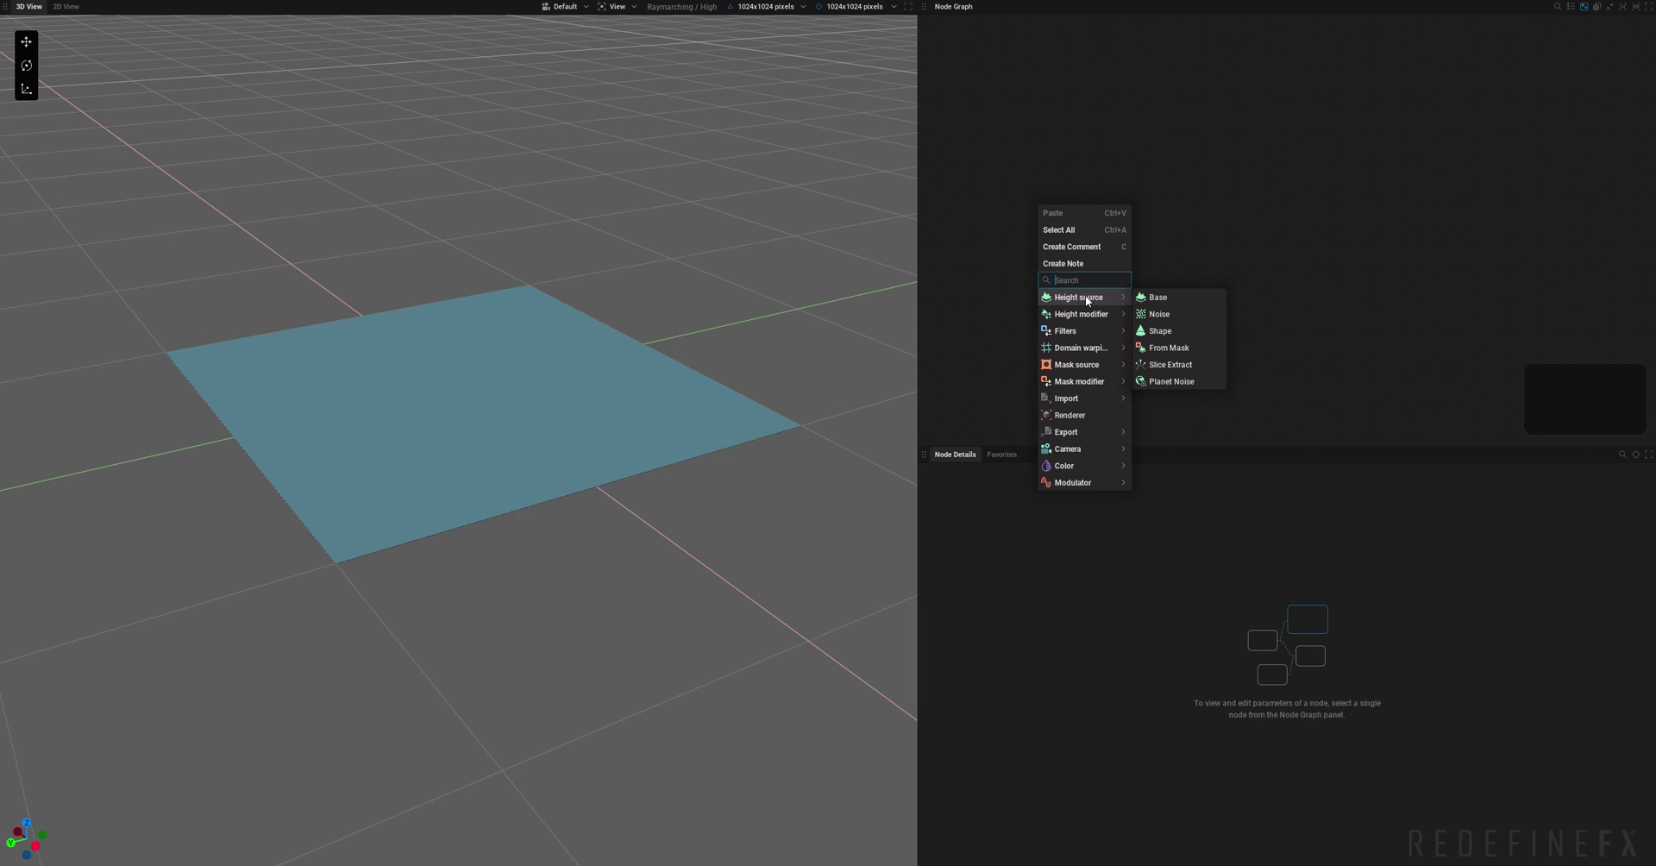
{"action": "left_click", "coordinate": [1157, 298]}
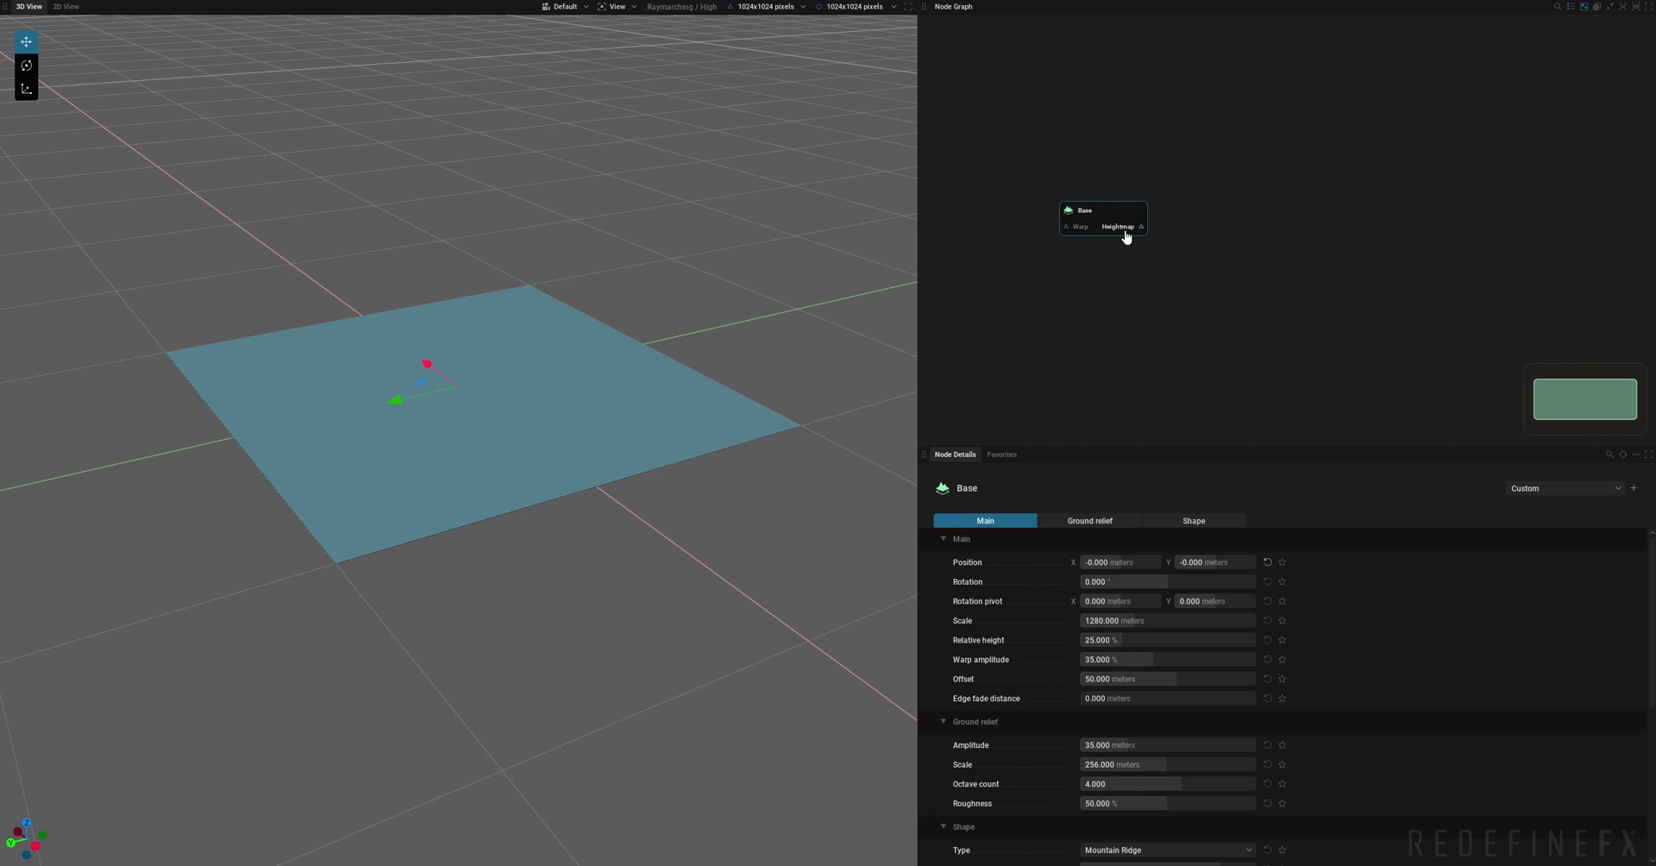
{"action": "left_click_drag", "start_coordinate": [1140, 229], "coordinate": [1252, 248]}
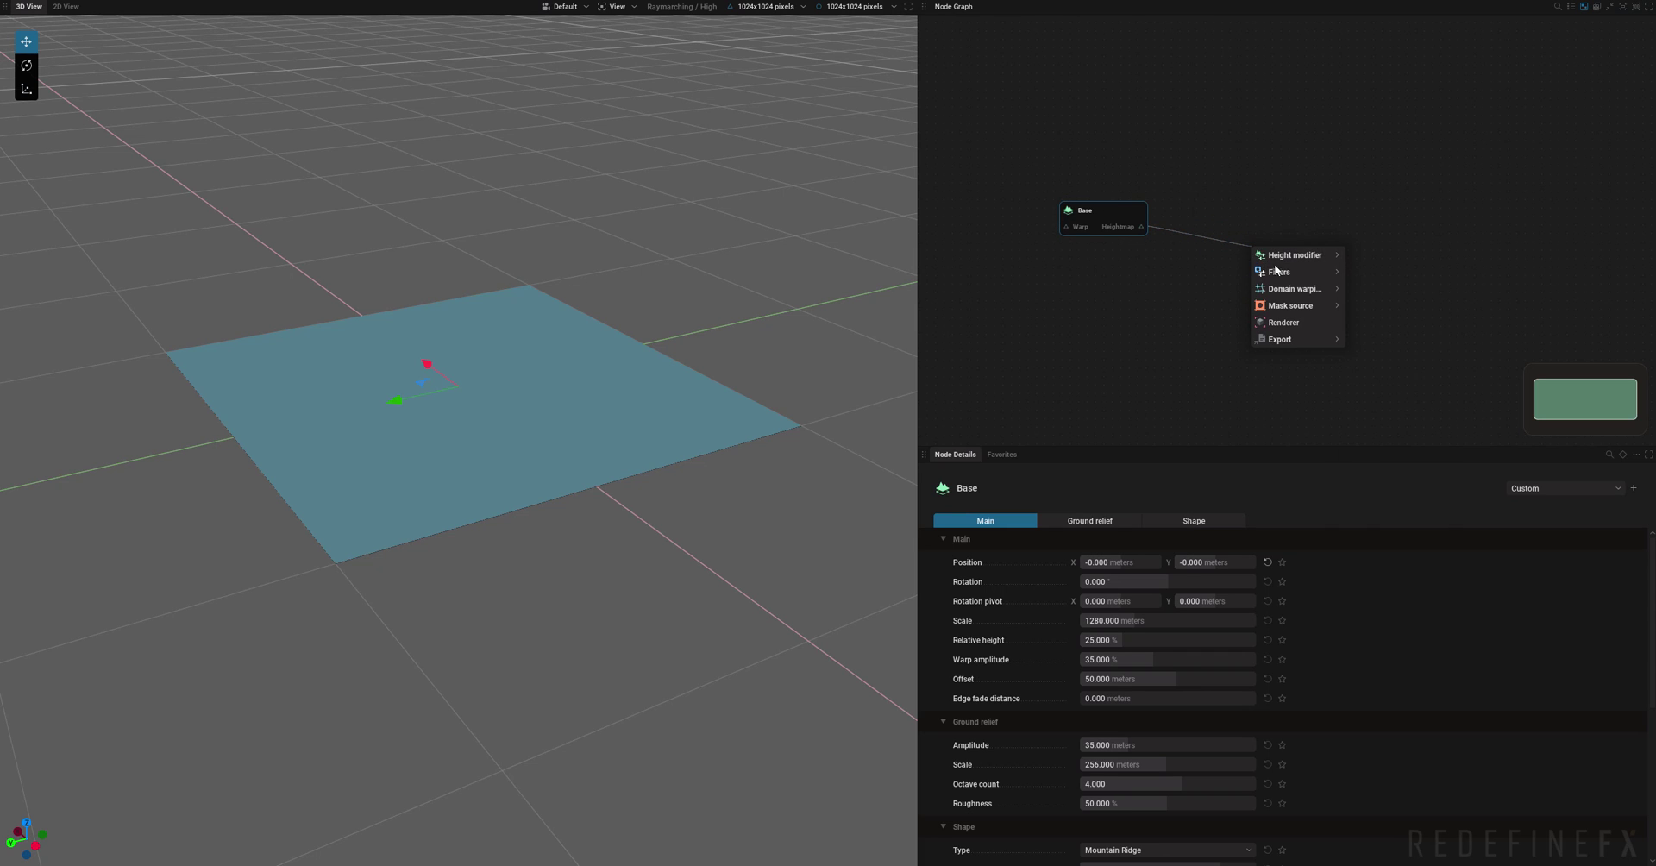
{"action": "left_click", "coordinate": [1281, 322]}
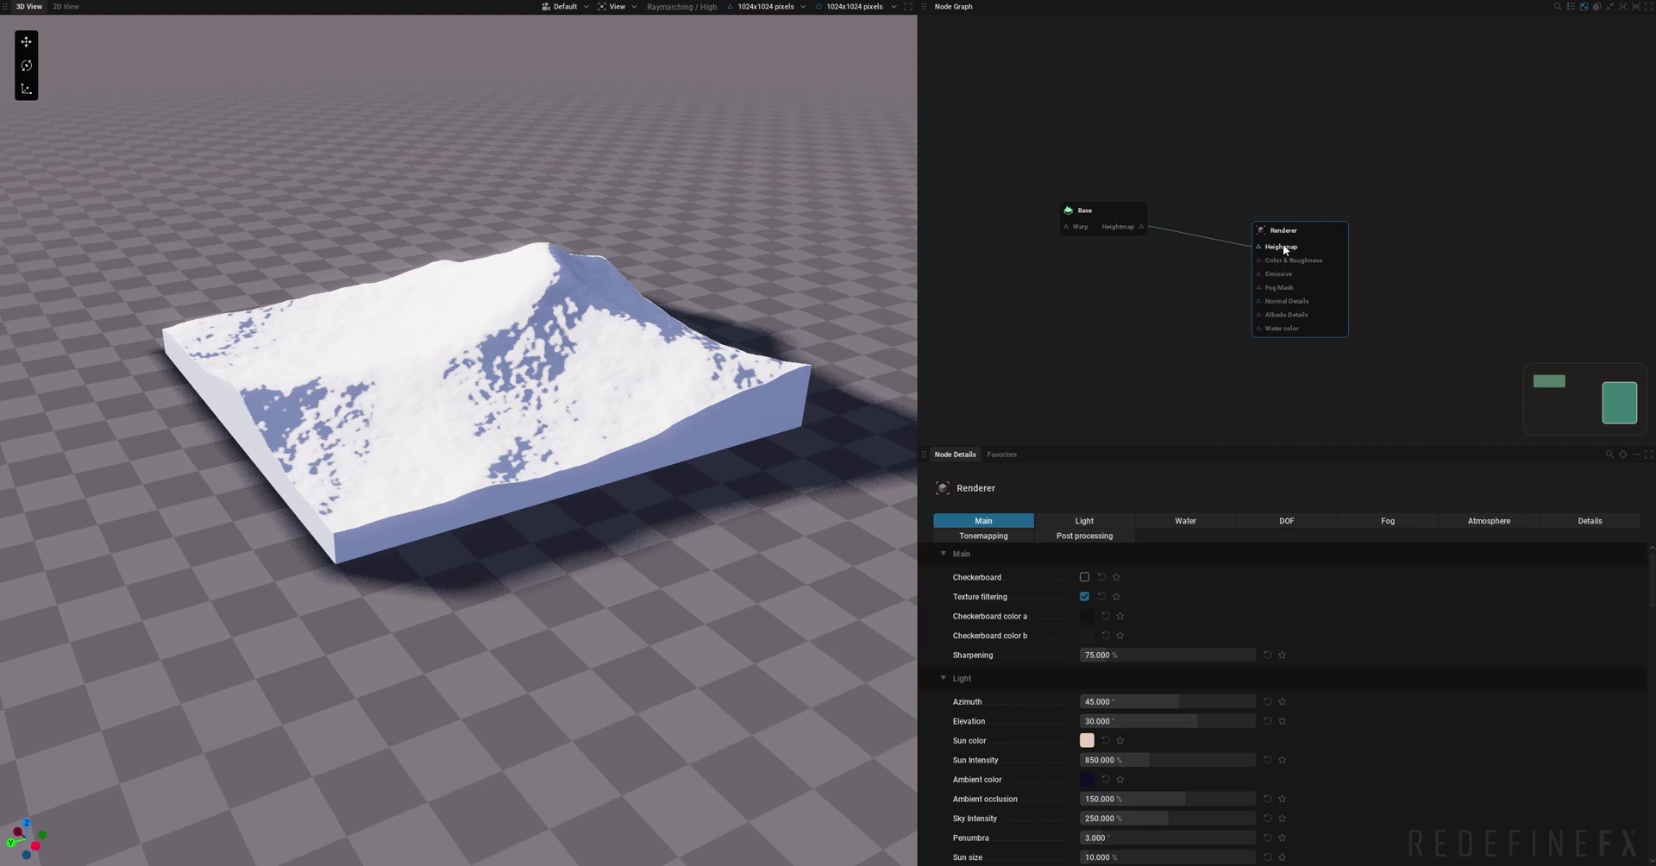
Arrange the Base and Renderer nodes side by side with a wide gap between them.
{"action": "left_click_drag", "start_coordinate": [1309, 233], "coordinate": [1405, 205]}
{"action": "left_click_drag", "start_coordinate": [1099, 210], "coordinate": [1126, 206]}
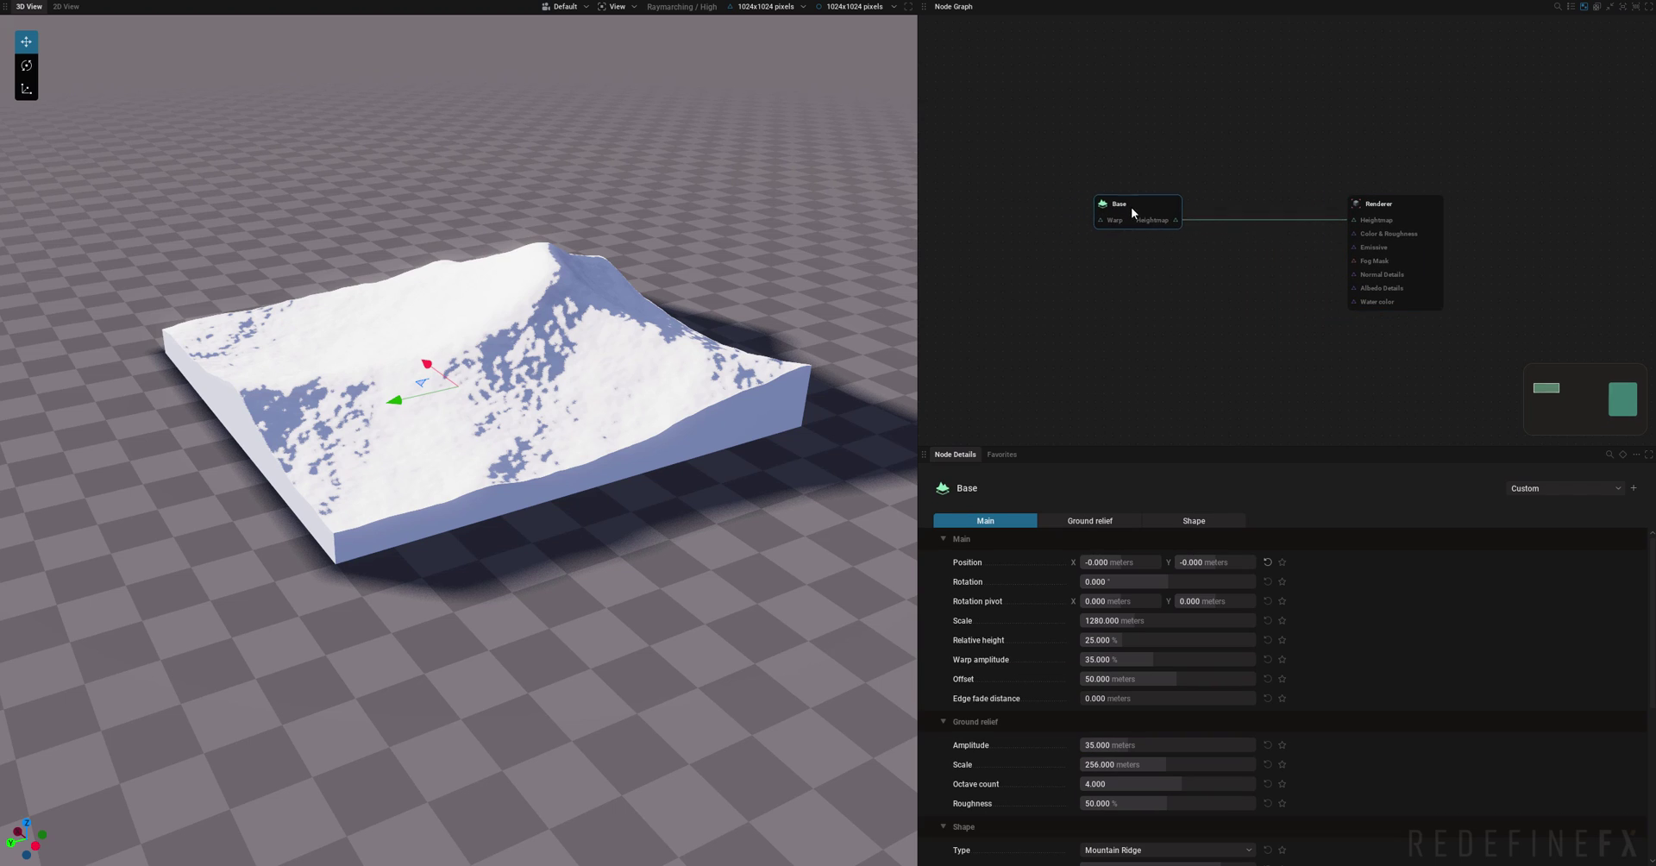
{"action": "left_click_drag", "start_coordinate": [1407, 202], "coordinate": [1390, 199]}
{"action": "left_click_drag", "start_coordinate": [744, 337], "coordinate": [587, 483]}
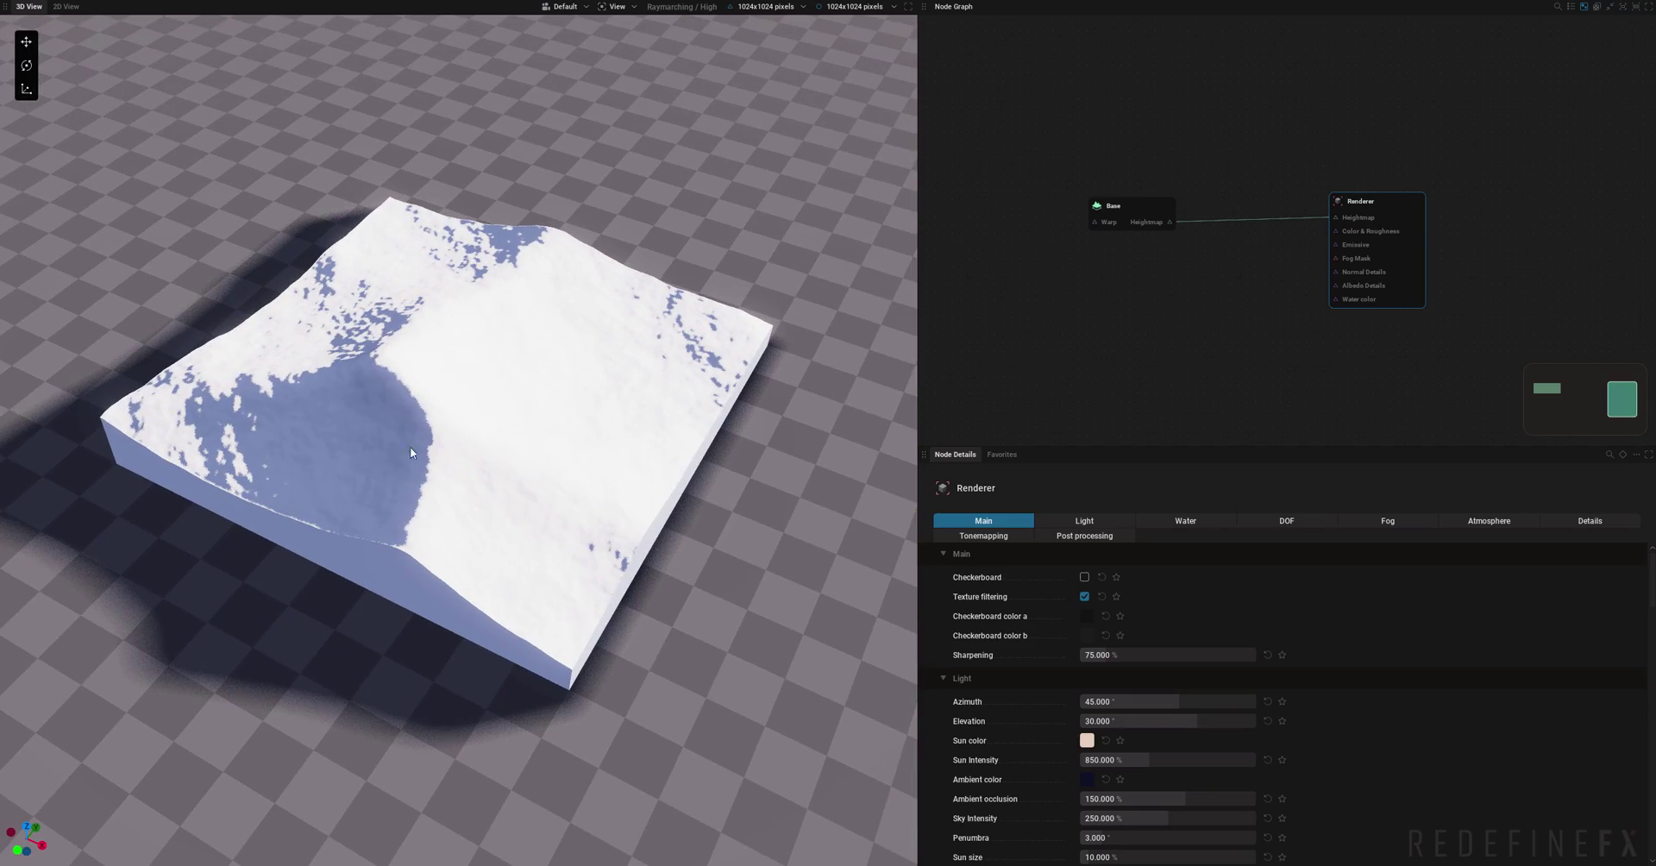
{"action": "left_click_drag", "start_coordinate": [1397, 212], "coordinate": [1415, 212]}
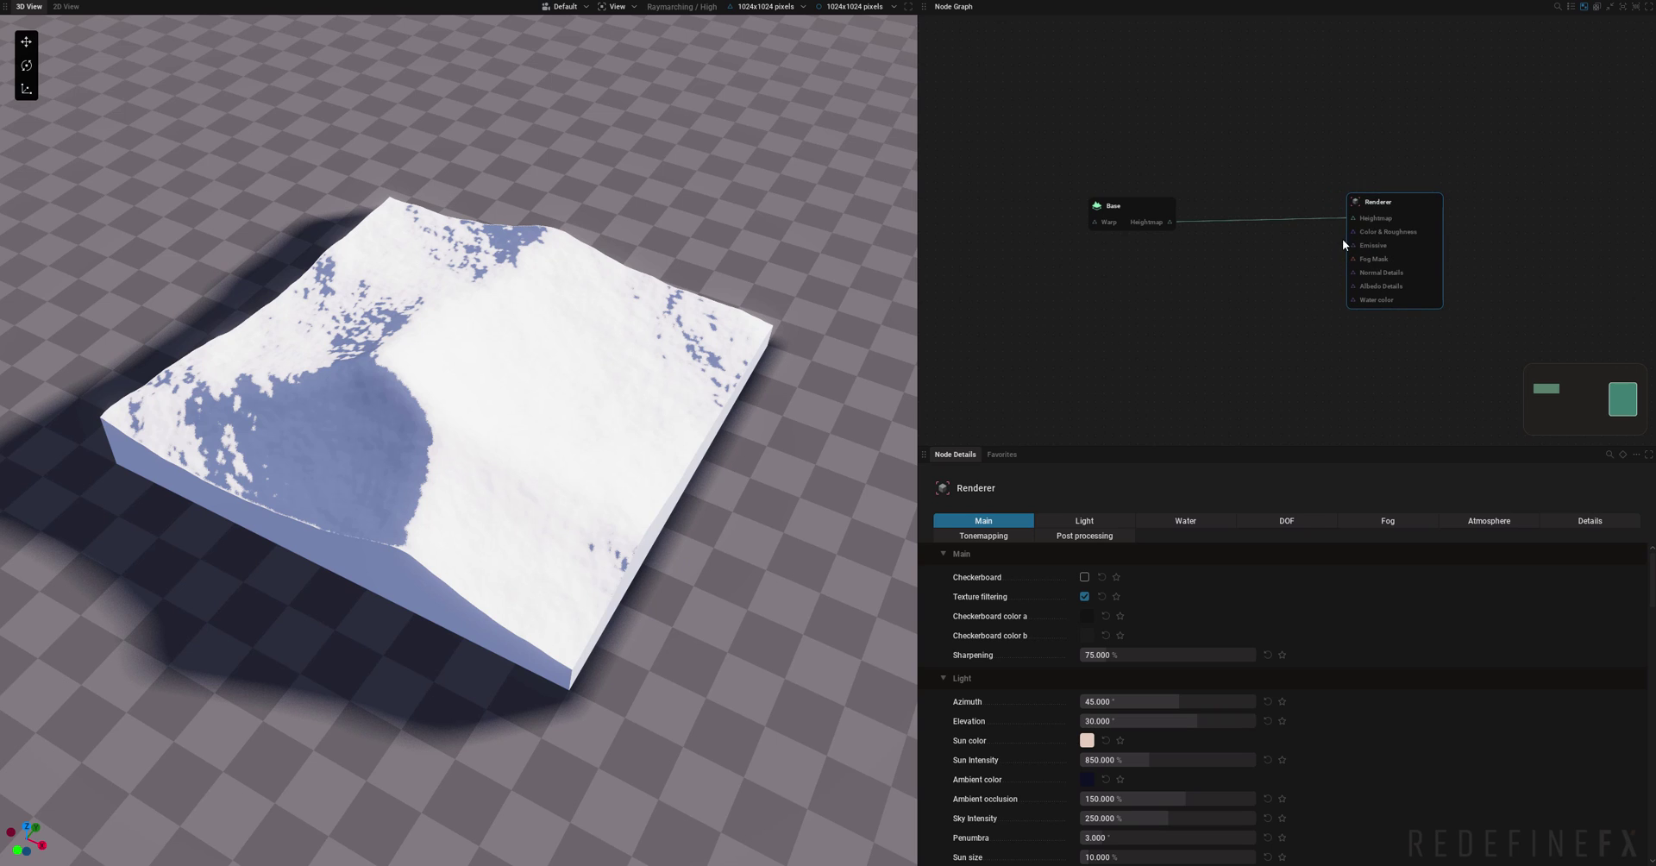
Add a Colorize node feeding the Renderer's Color & Roughness input and place it between Base and Renderer.
{"action": "left_click_drag", "start_coordinate": [1353, 231], "coordinate": [1251, 297]}
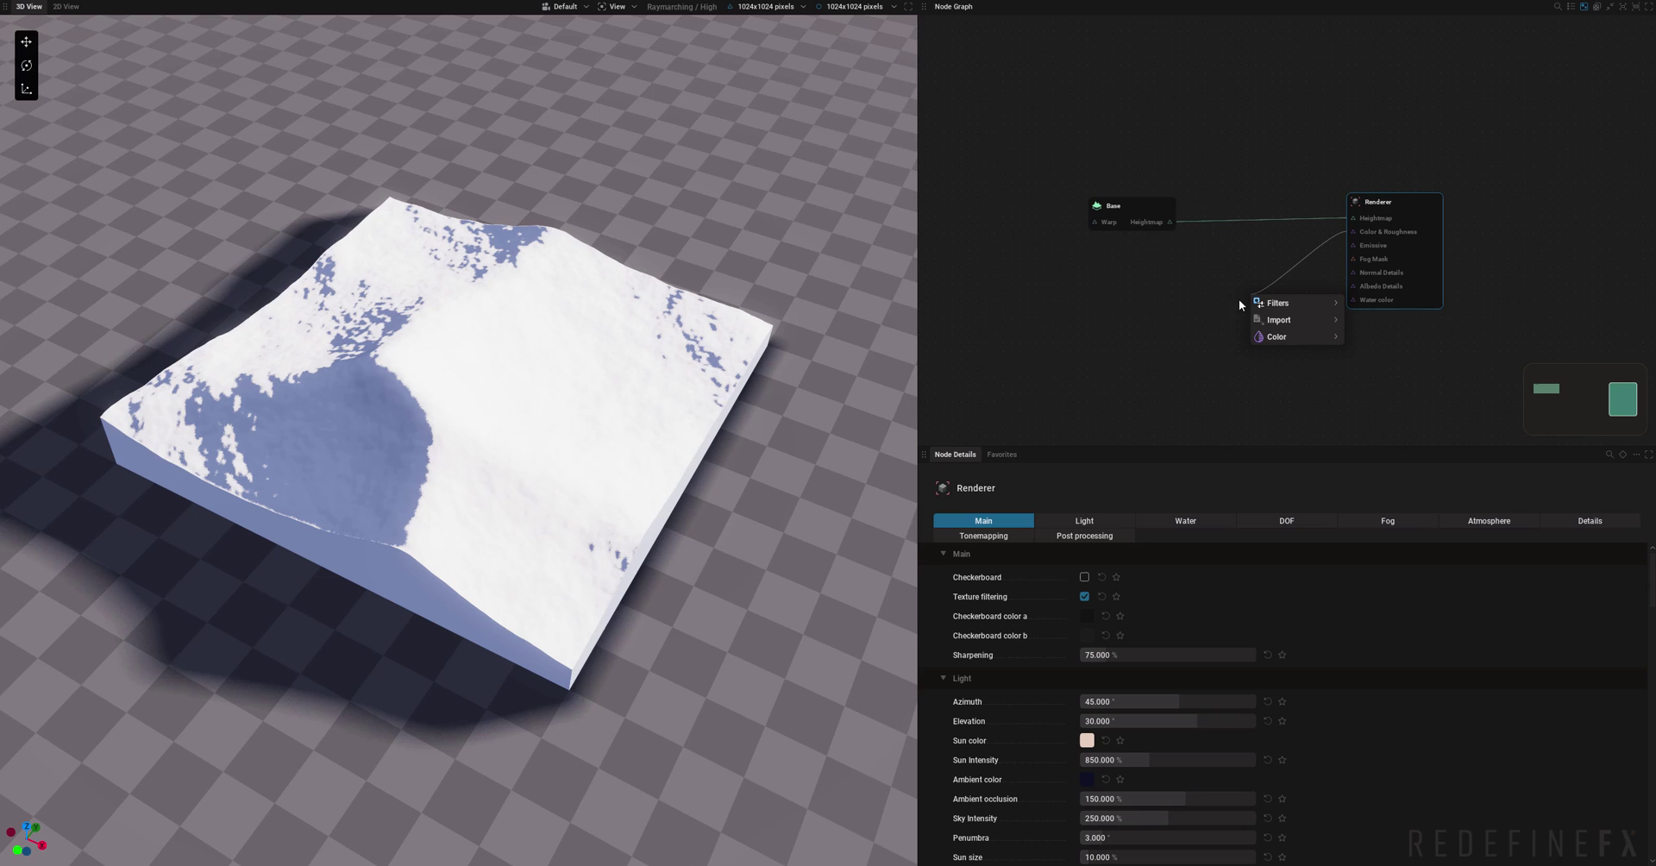
{"action": "mouse_move", "coordinate": [1276, 338]}
{"action": "left_click", "coordinate": [1371, 337]}
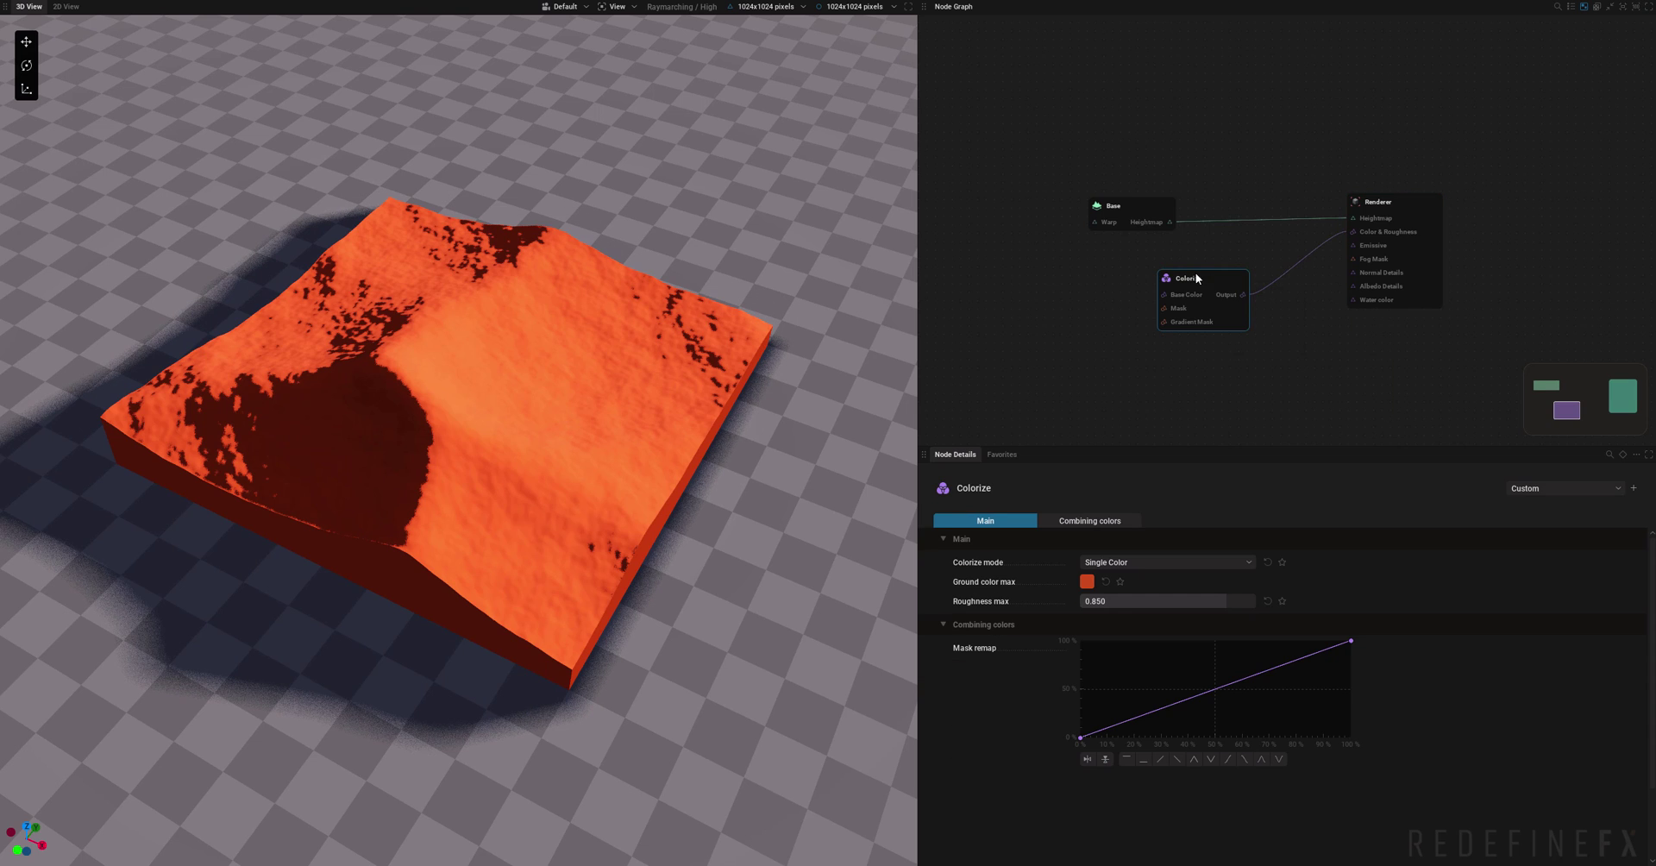
{"action": "left_click_drag", "start_coordinate": [1388, 204], "coordinate": [1416, 207]}
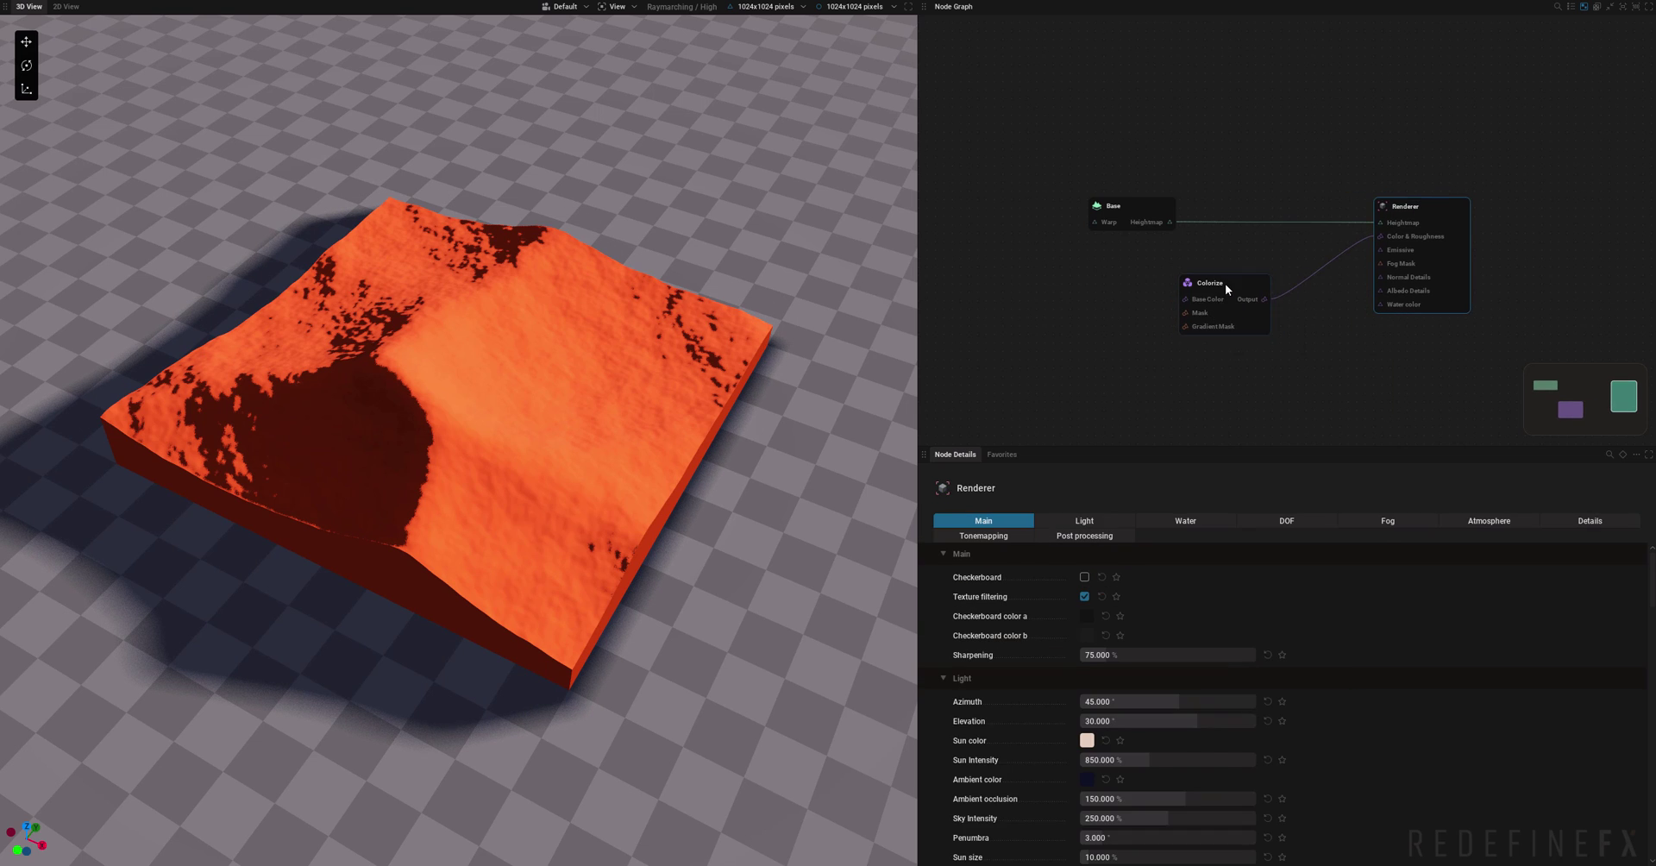
{"action": "left_click_drag", "start_coordinate": [1225, 283], "coordinate": [1260, 285]}
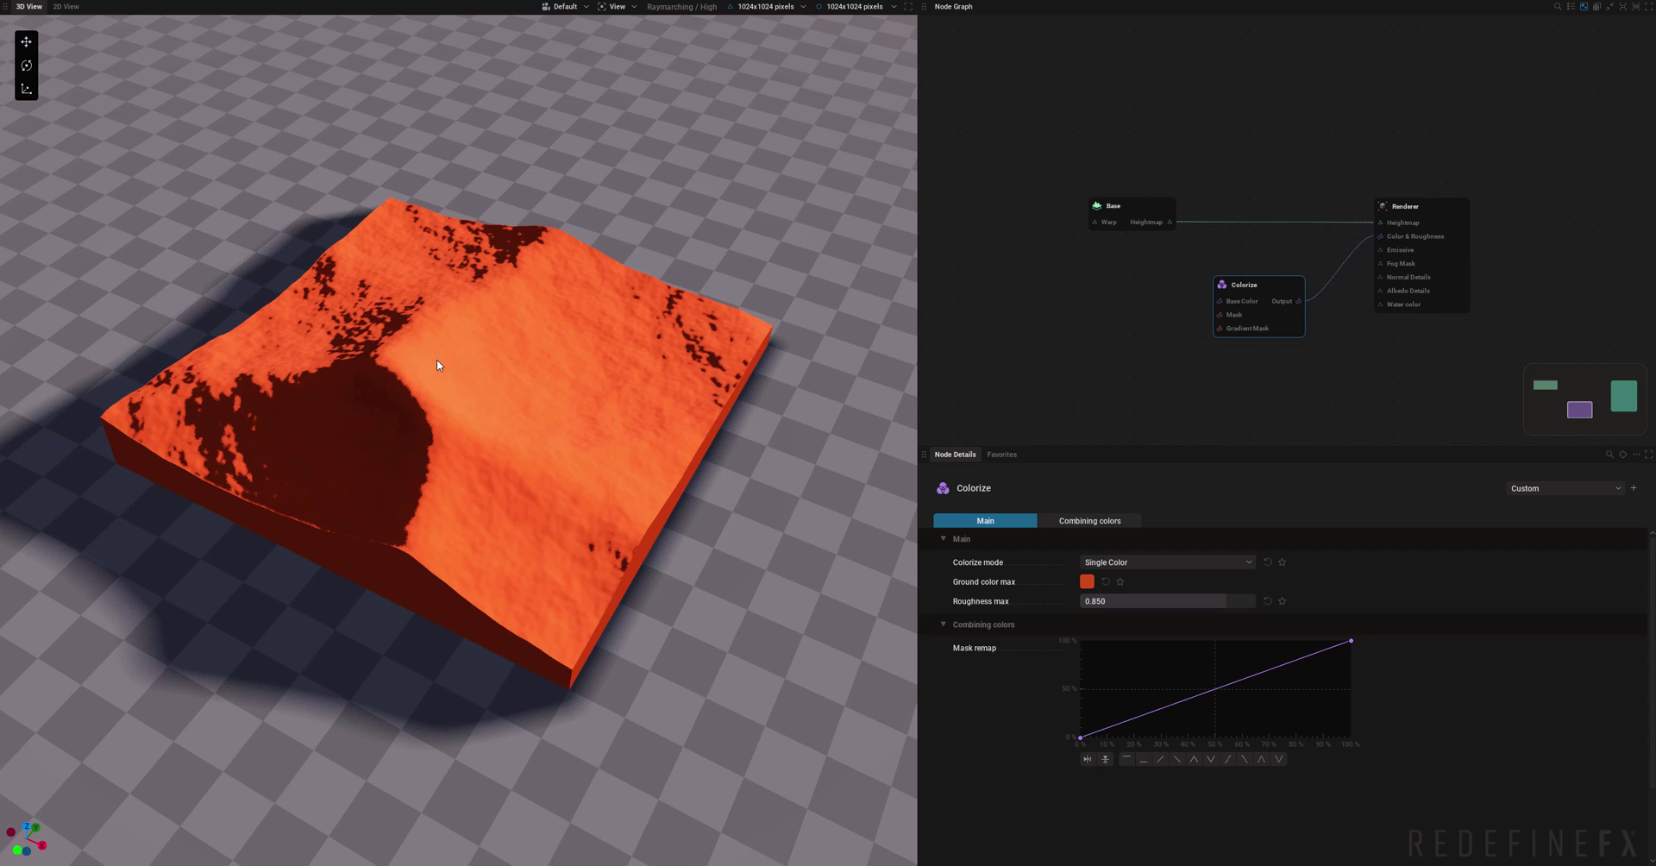
Change the Colorize node's Ground color max to a dark grey.
{"action": "left_click", "coordinate": [1087, 583]}
{"action": "left_click_drag", "start_coordinate": [1401, 633], "coordinate": [1348, 637]}
{"action": "left_click_drag", "start_coordinate": [1348, 637], "coordinate": [1343, 627]}
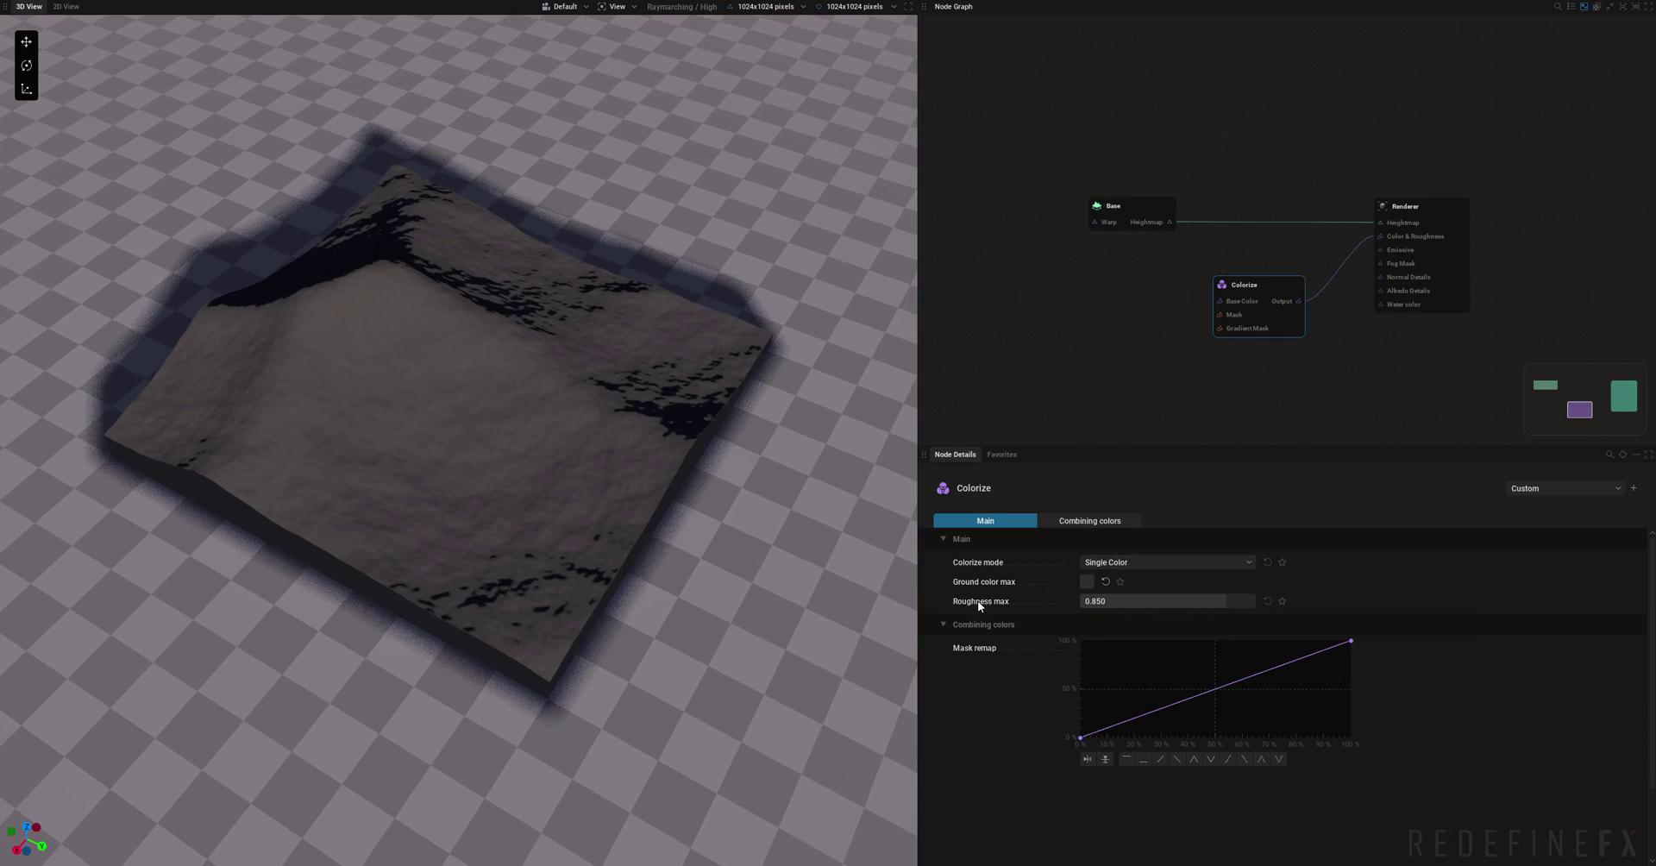
Set the Colorize node's mode to Two Color Interpolation and check the terrain's coloring up close.
{"action": "left_click", "coordinate": [1100, 562]}
{"action": "left_click", "coordinate": [1099, 591]}
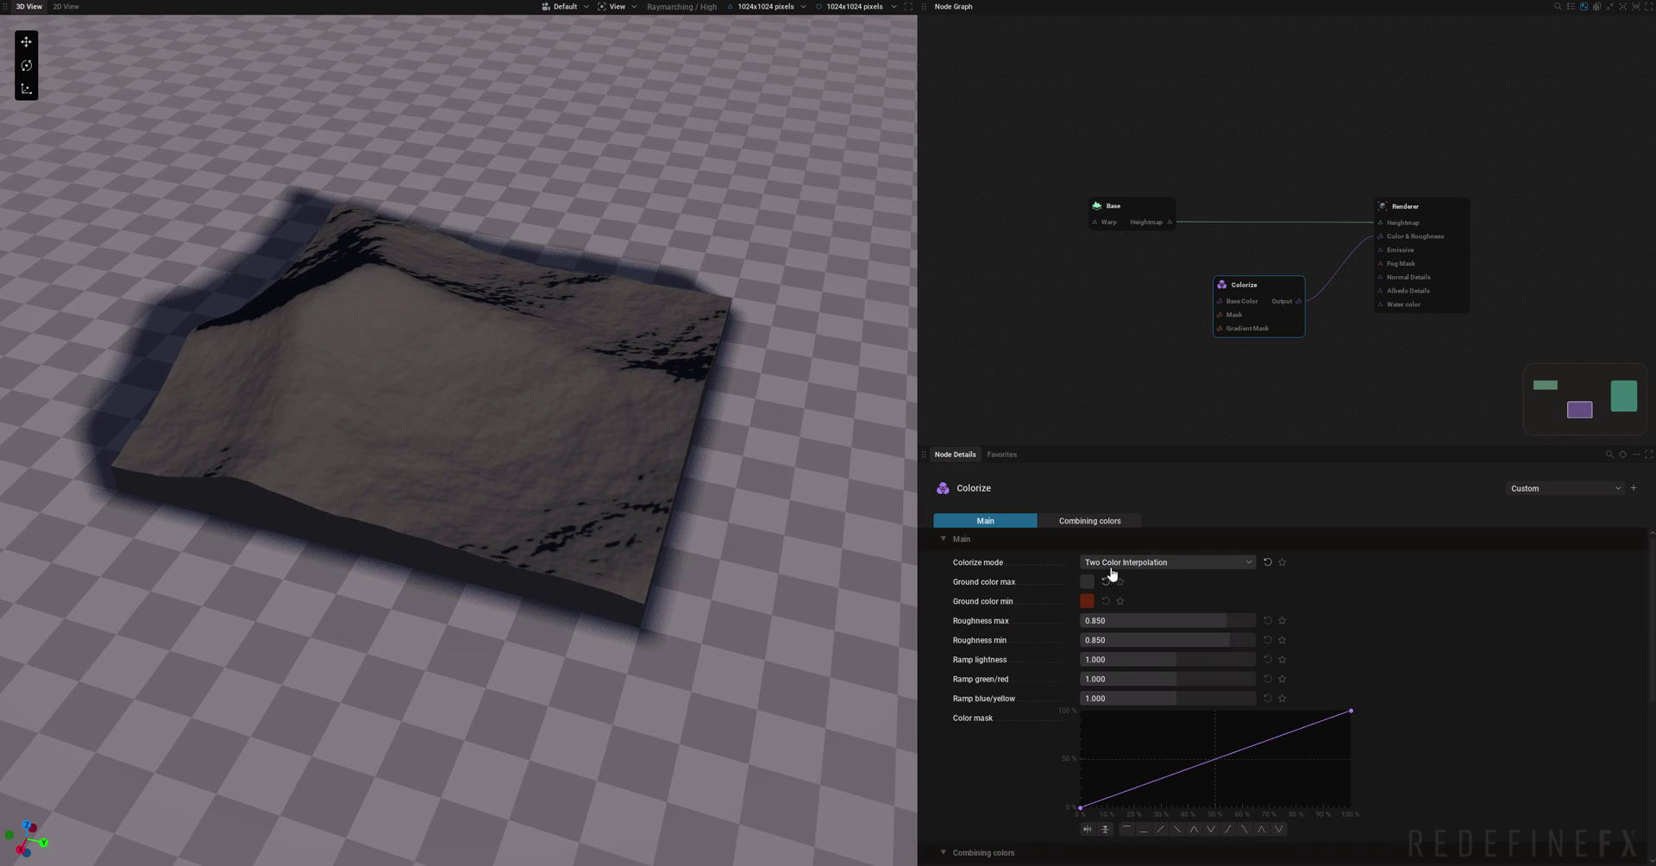
{"action": "left_click_drag", "start_coordinate": [728, 412], "coordinate": [479, 412]}
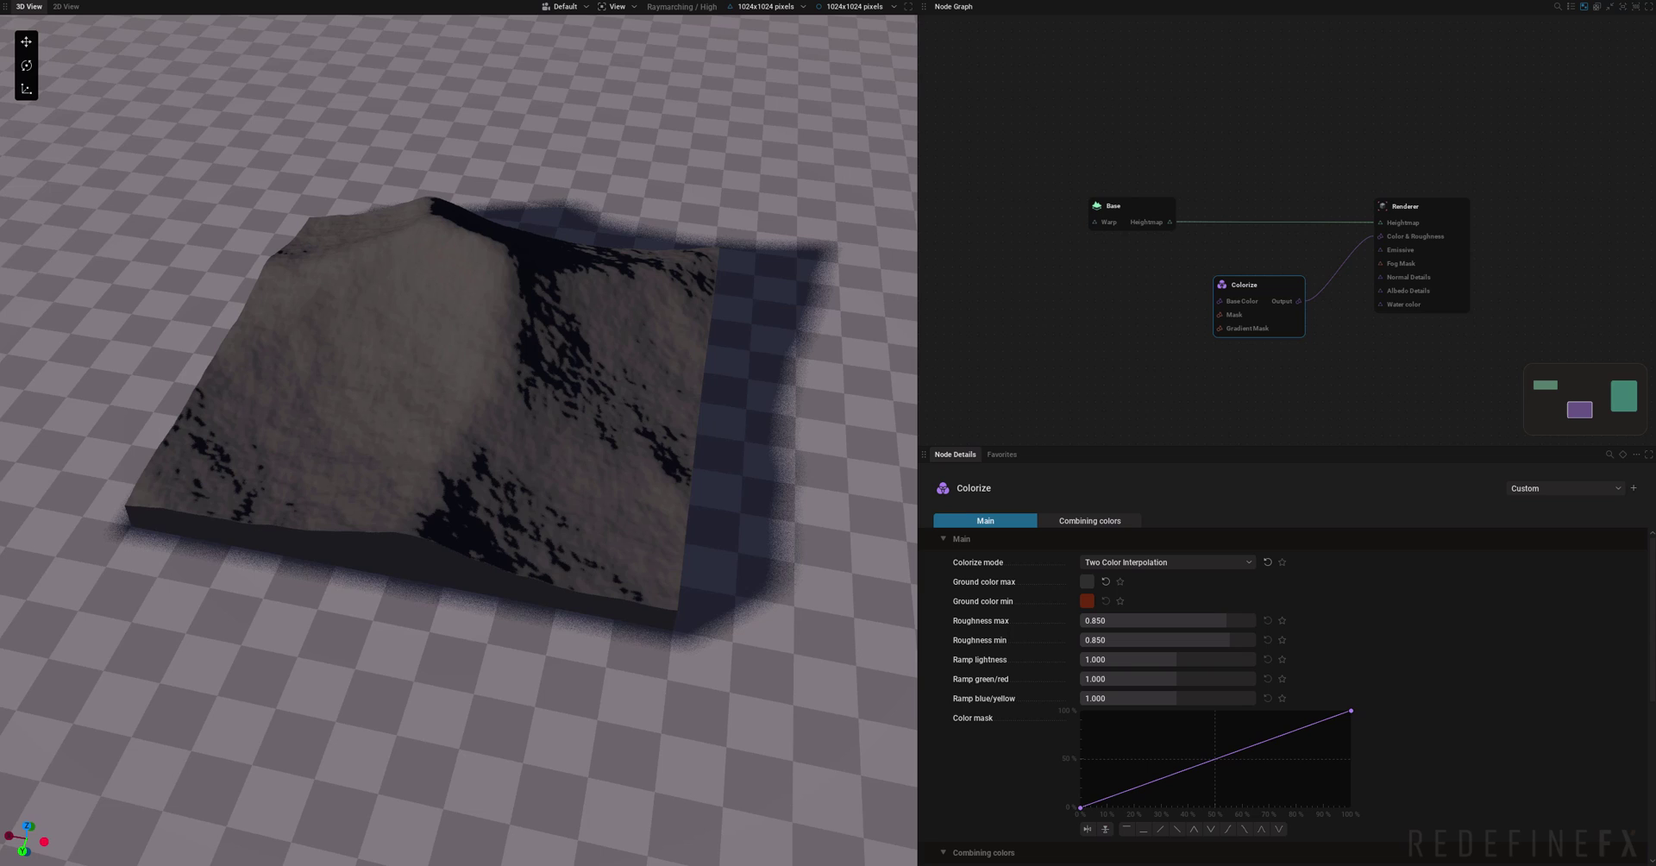
{"action": "scroll", "coordinate": [514, 273], "scroll_direction": "up", "scroll_amount": 3}
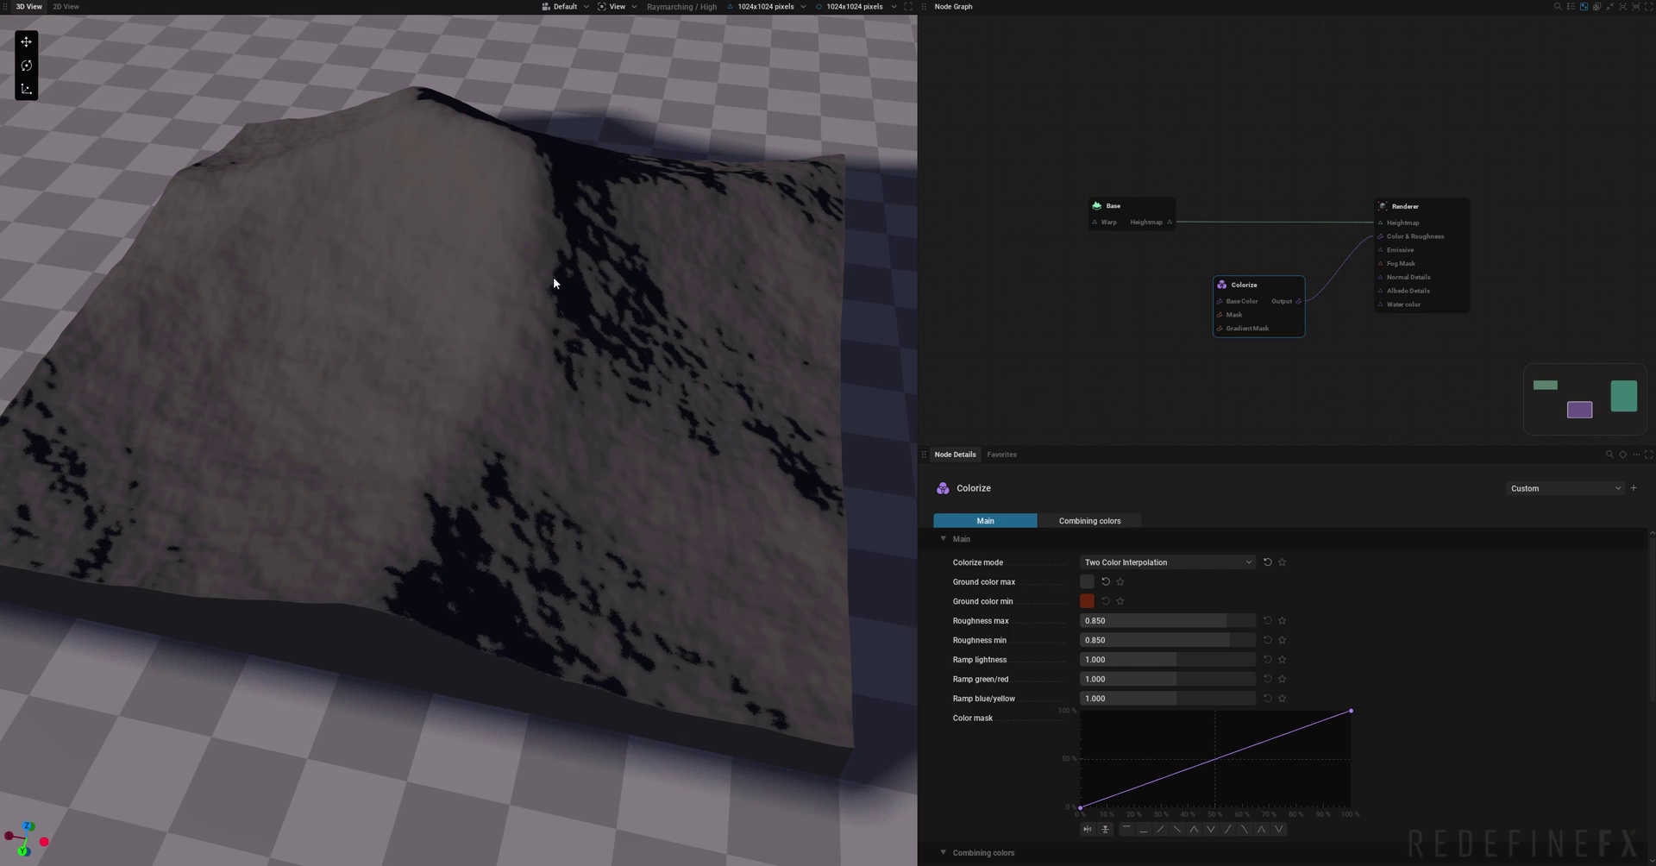
Add a Mask Occlusion node feeding the Colorize node's Gradient Mask and connect the Base heightmap to its Heightmap input.
{"action": "left_click_drag", "start_coordinate": [1258, 285], "coordinate": [1152, 309]}
{"action": "mouse_move", "coordinate": [1211, 352]}
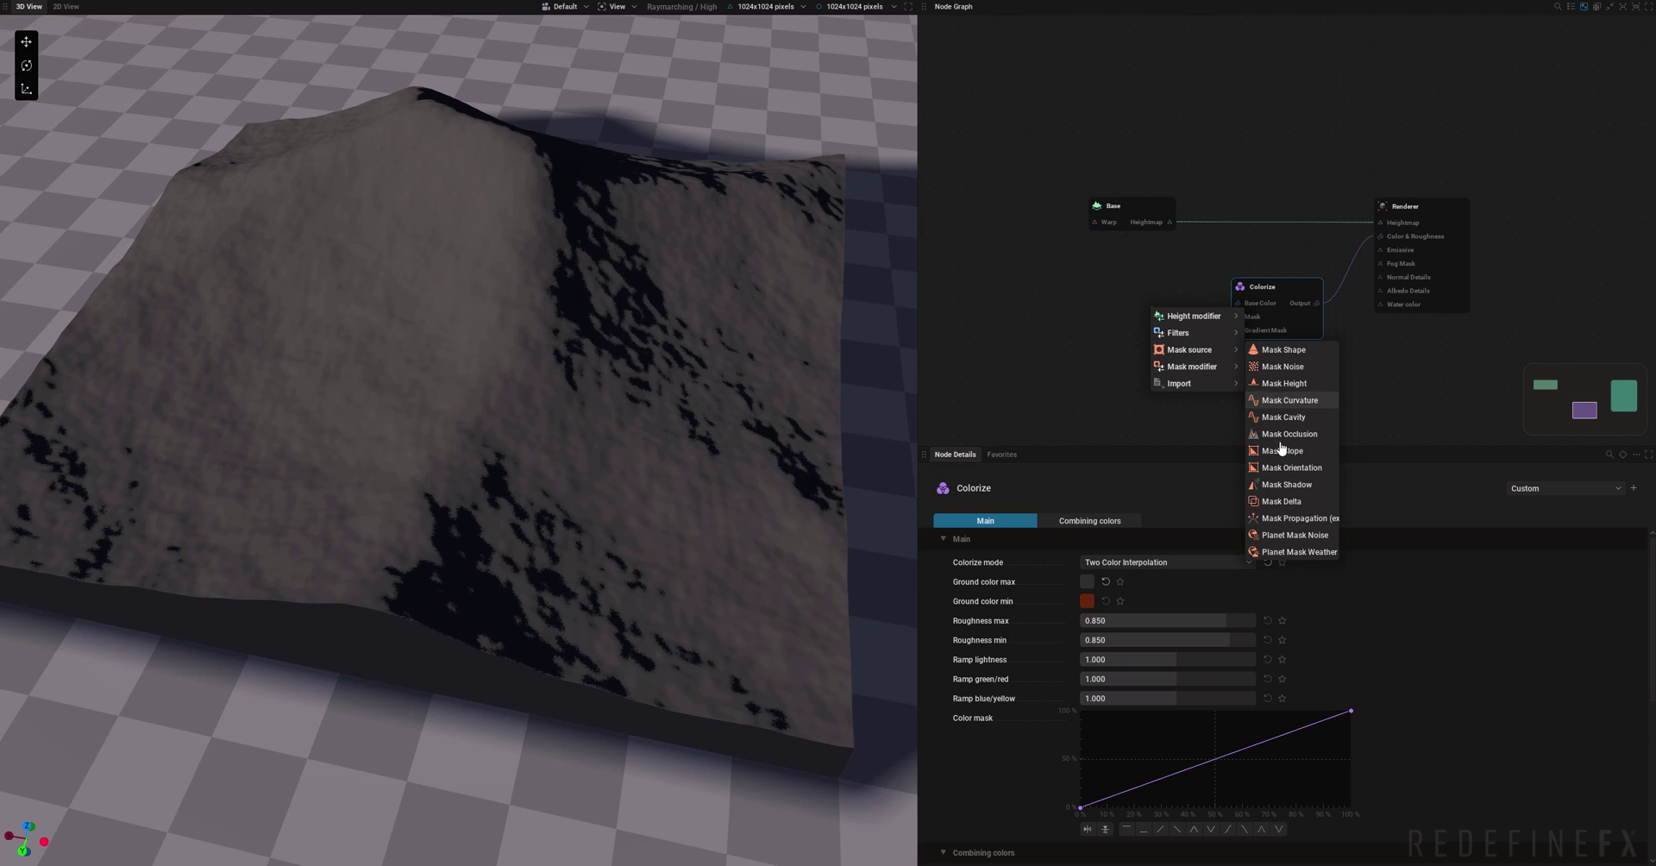
{"action": "left_click", "coordinate": [1287, 434]}
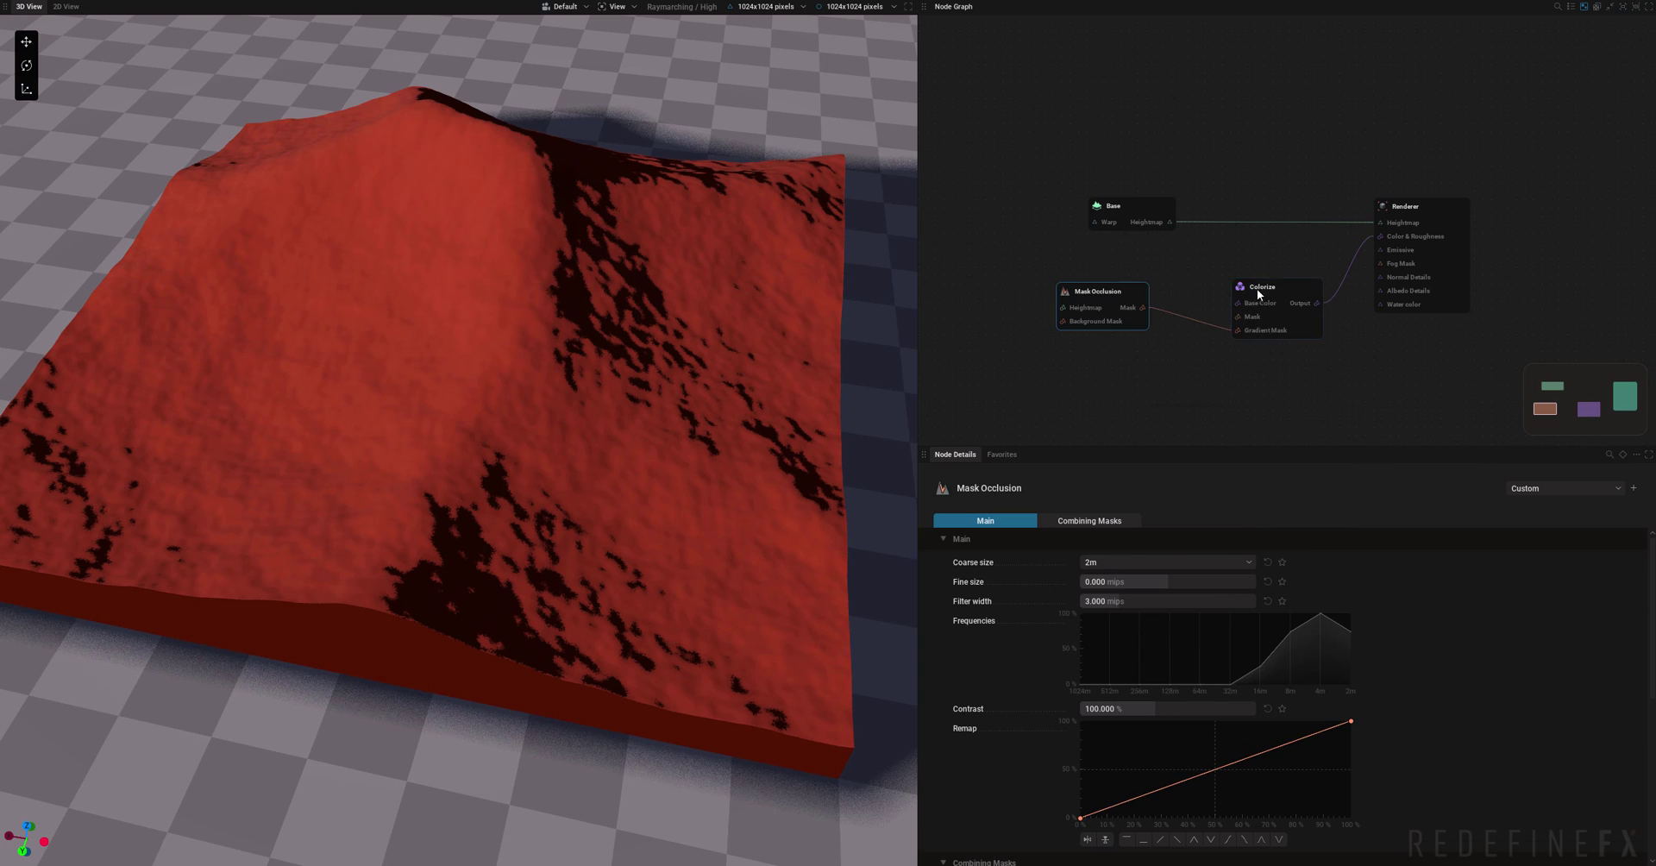
{"action": "left_click", "coordinate": [1089, 200]}
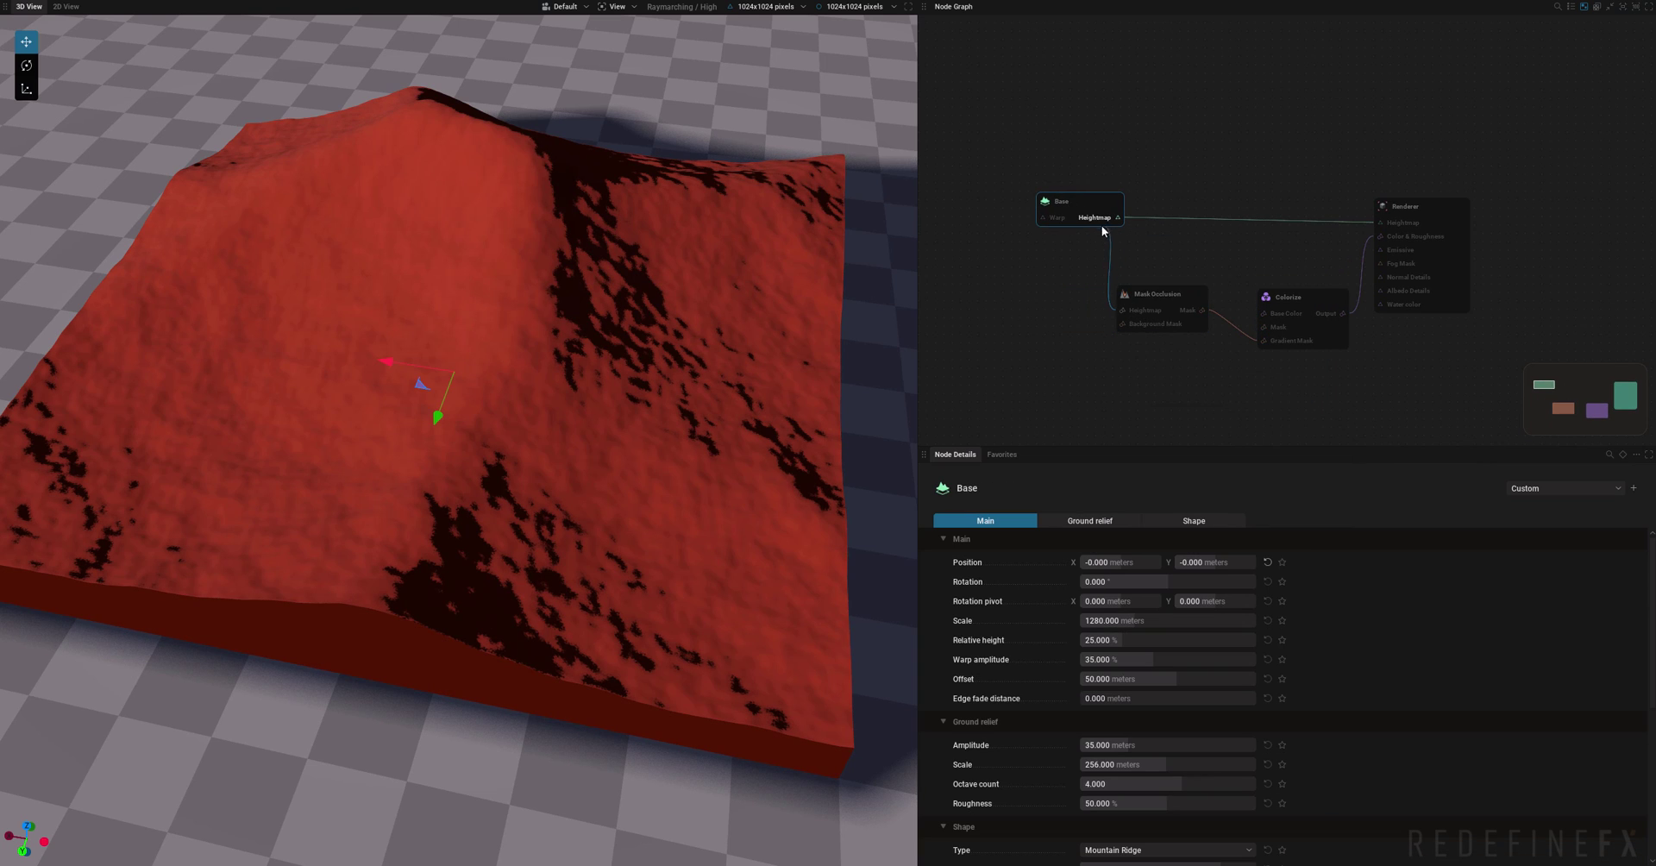
{"action": "left_click_drag", "start_coordinate": [602, 323], "coordinate": [405, 280]}
{"action": "scroll", "coordinate": [590, 397], "scroll_direction": "up", "scroll_amount": 3}
{"action": "middle_click_drag", "start_coordinate": [591, 402], "coordinate": [598, 443]}
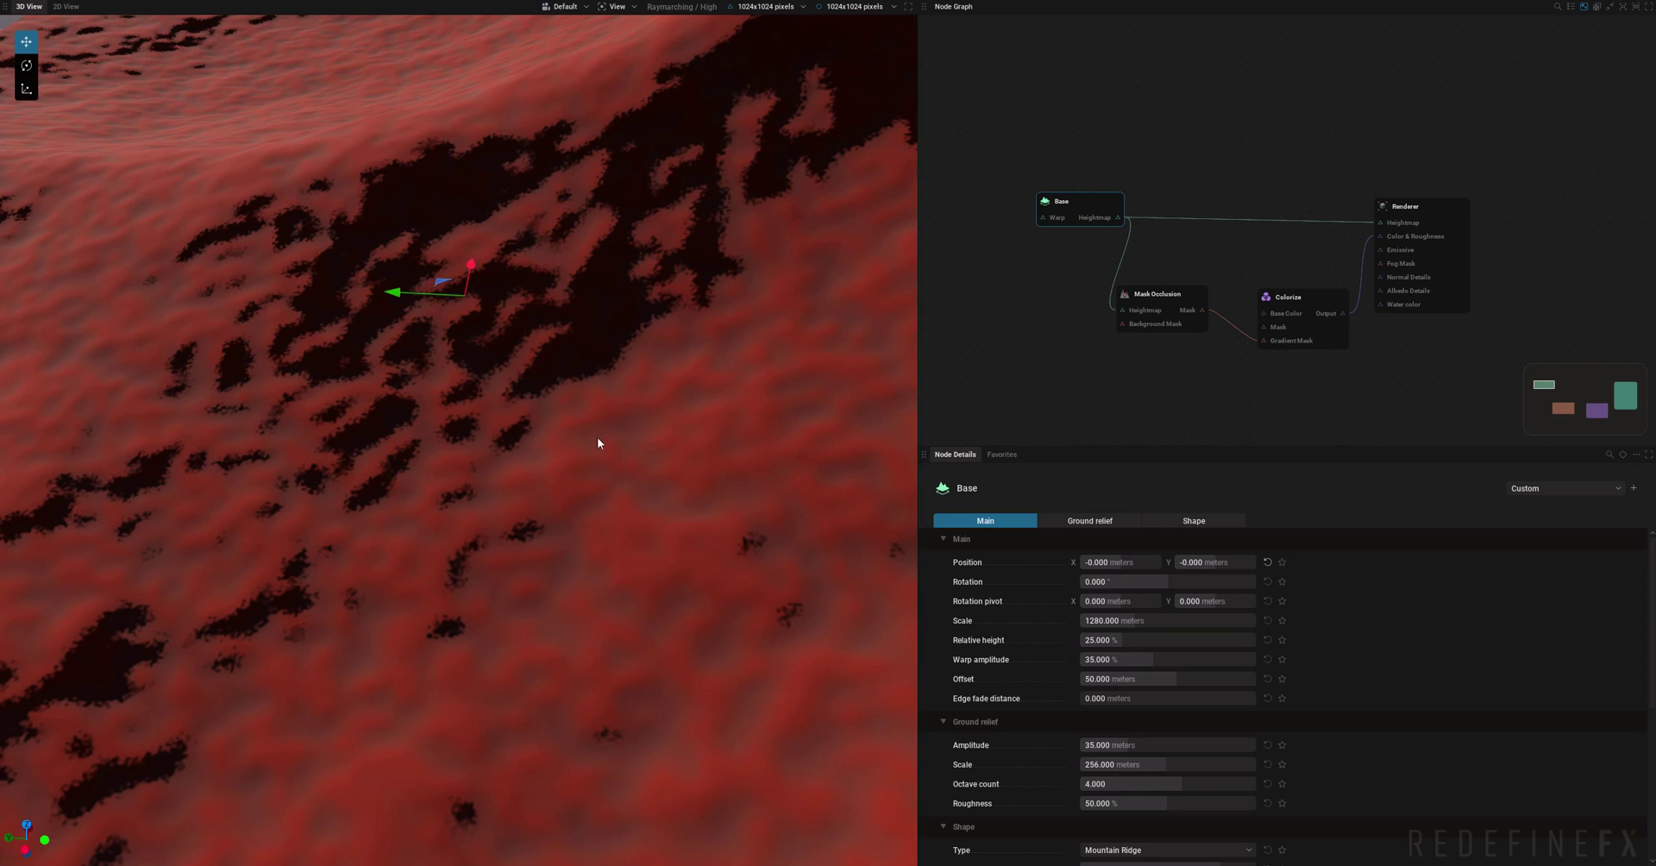
Set the Colorize node's Ground color max to pure green and Ground color min to a brighter red.
{"action": "left_click", "coordinate": [1298, 297]}
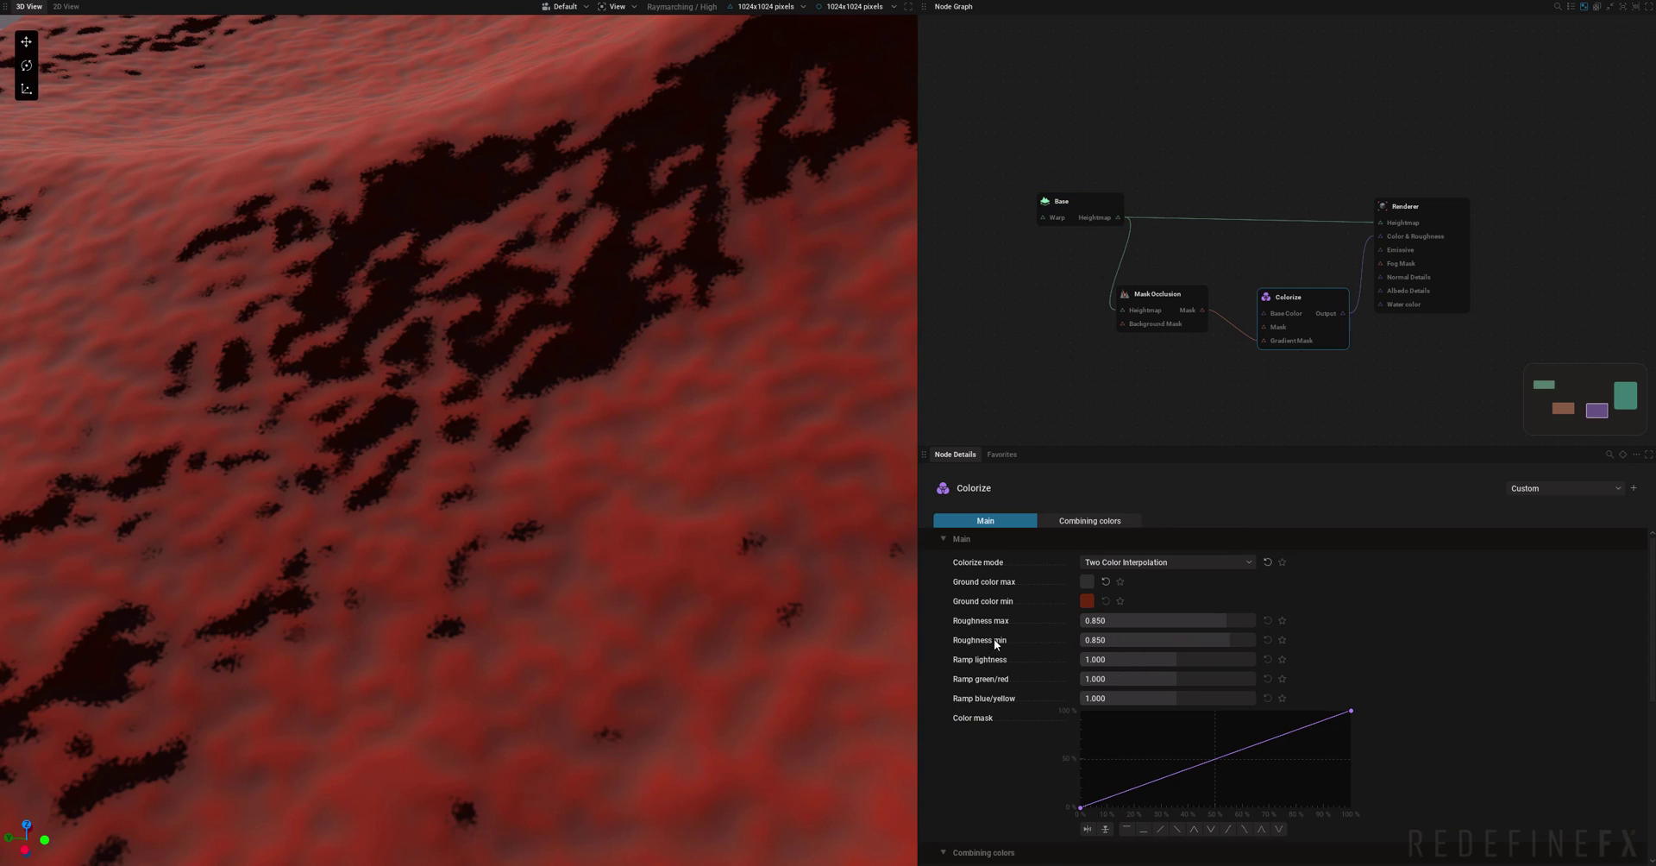
{"action": "left_click", "coordinate": [1085, 583]}
{"action": "left_click", "coordinate": [344, 466]}
{"action": "scroll", "coordinate": [416, 204], "scroll_direction": "down", "scroll_amount": 5}
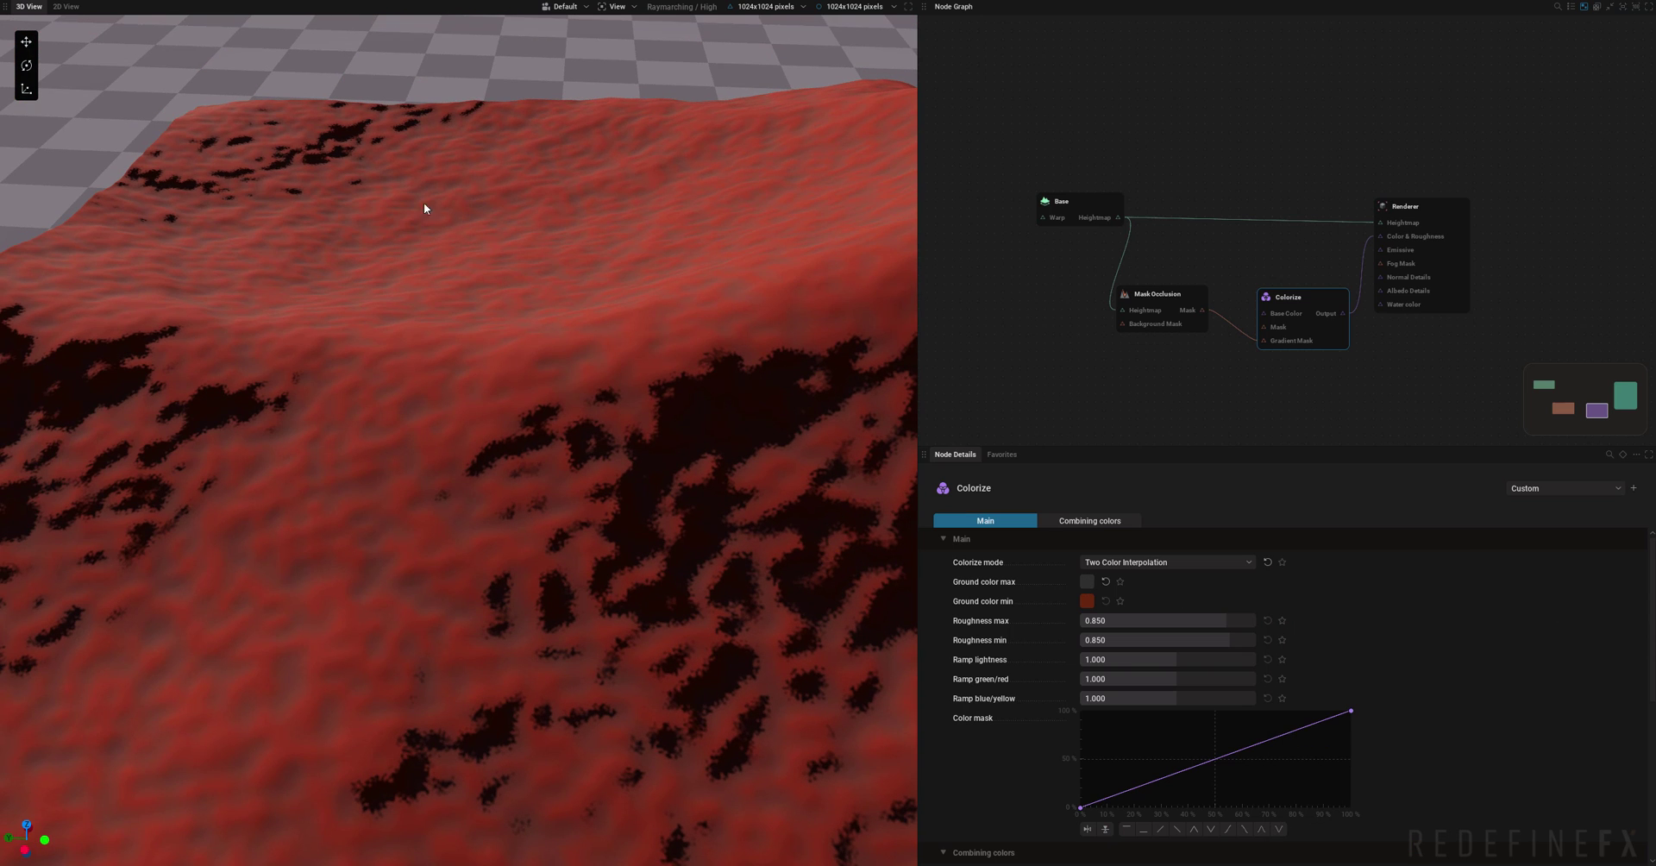
{"action": "left_click", "coordinate": [1087, 582]}
{"action": "left_click", "coordinate": [1340, 603]}
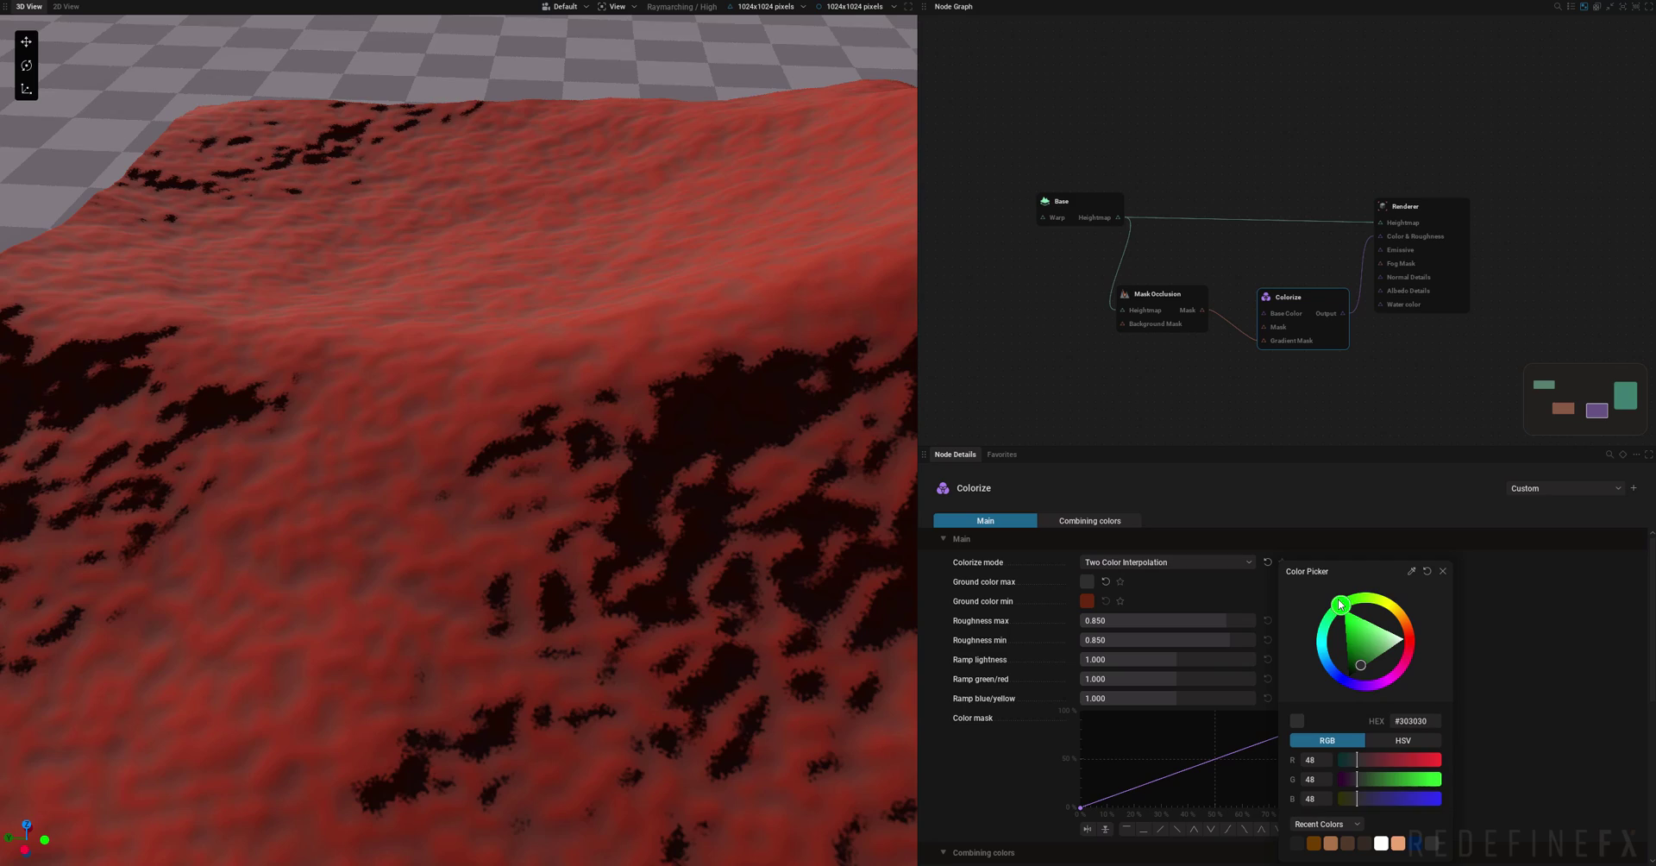
{"action": "left_click_drag", "start_coordinate": [1360, 663], "coordinate": [1301, 597]}
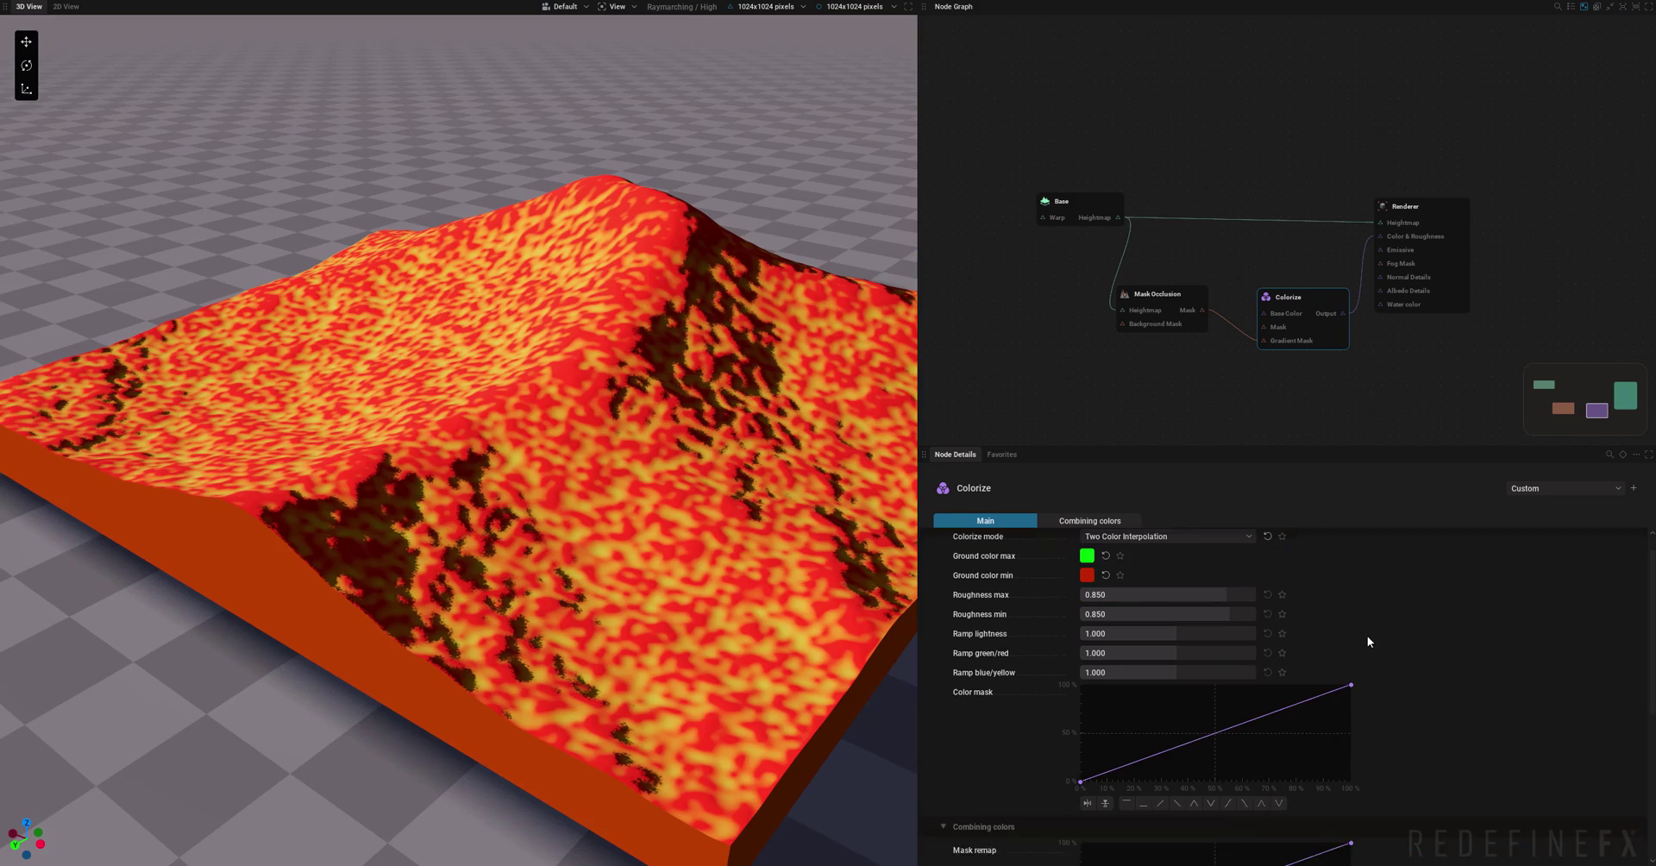
{"action": "scroll", "coordinate": [1368, 639], "scroll_direction": "up", "scroll_amount": 1}
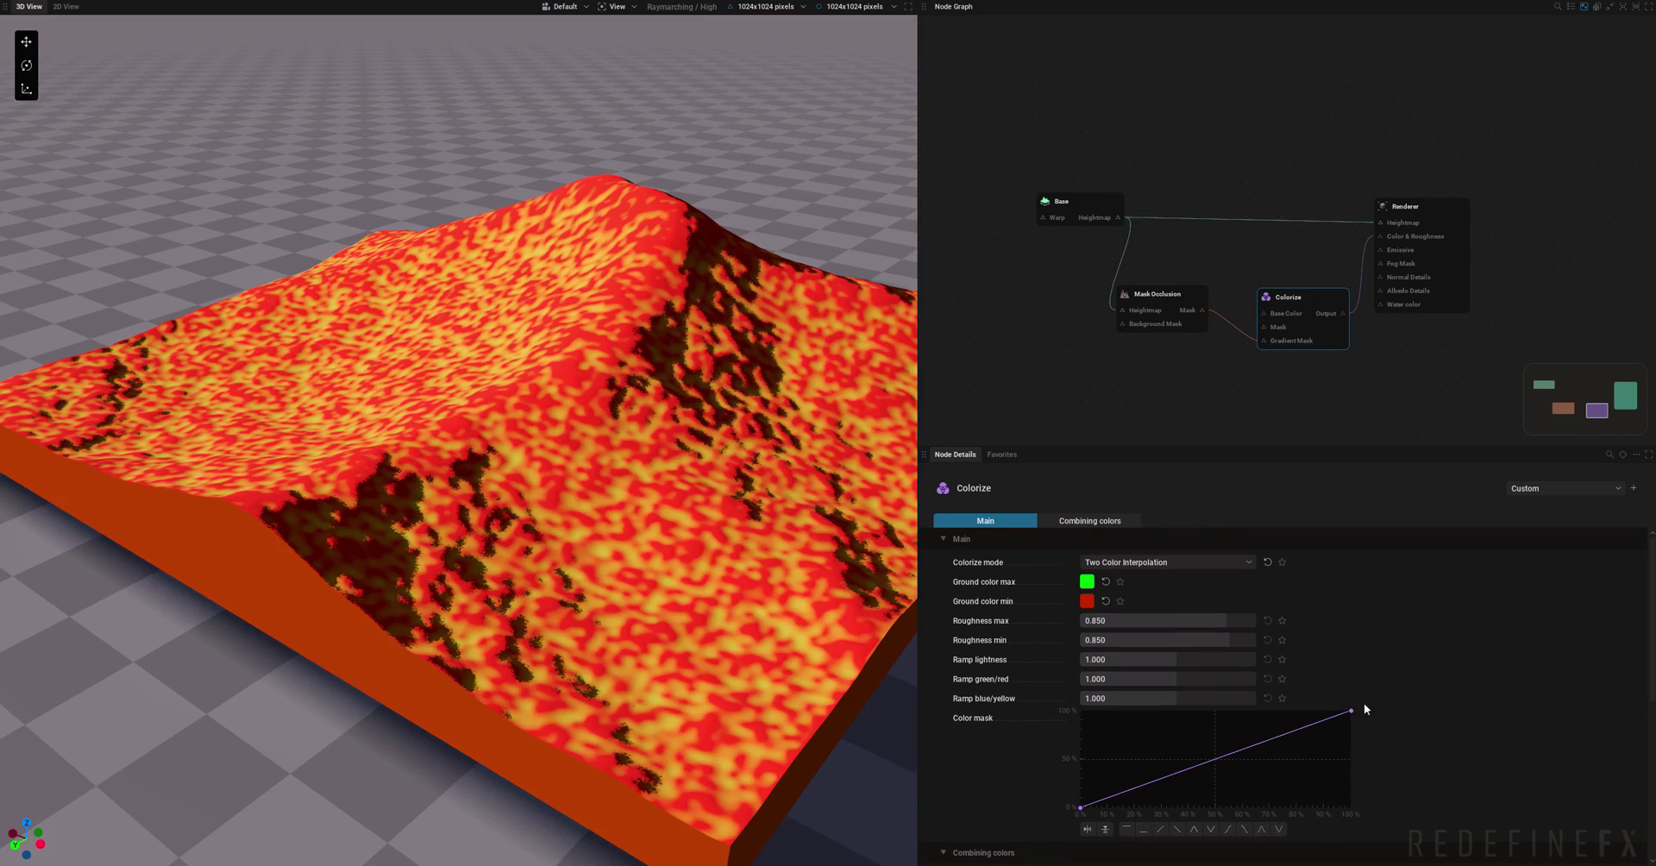
Try flattening the Color mask curve at 0% and at 100%, restore the linear ramp, and inspect the terrain coloring.
{"action": "left_click_drag", "start_coordinate": [1353, 711], "coordinate": [1373, 833]}
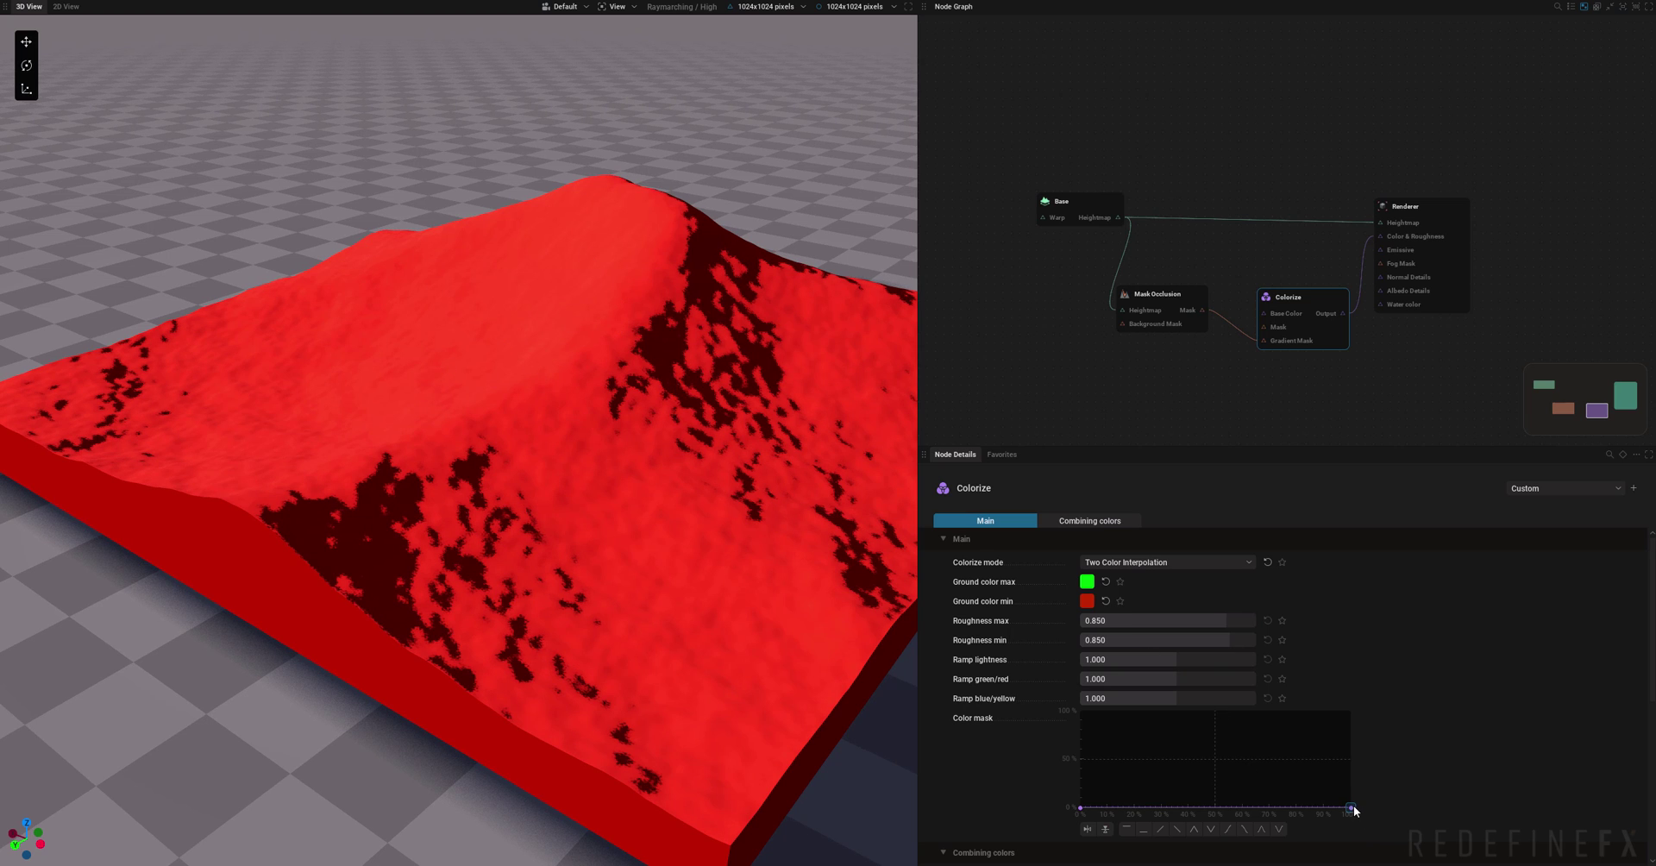
{"action": "left_click_drag", "start_coordinate": [1351, 808], "coordinate": [1358, 695]}
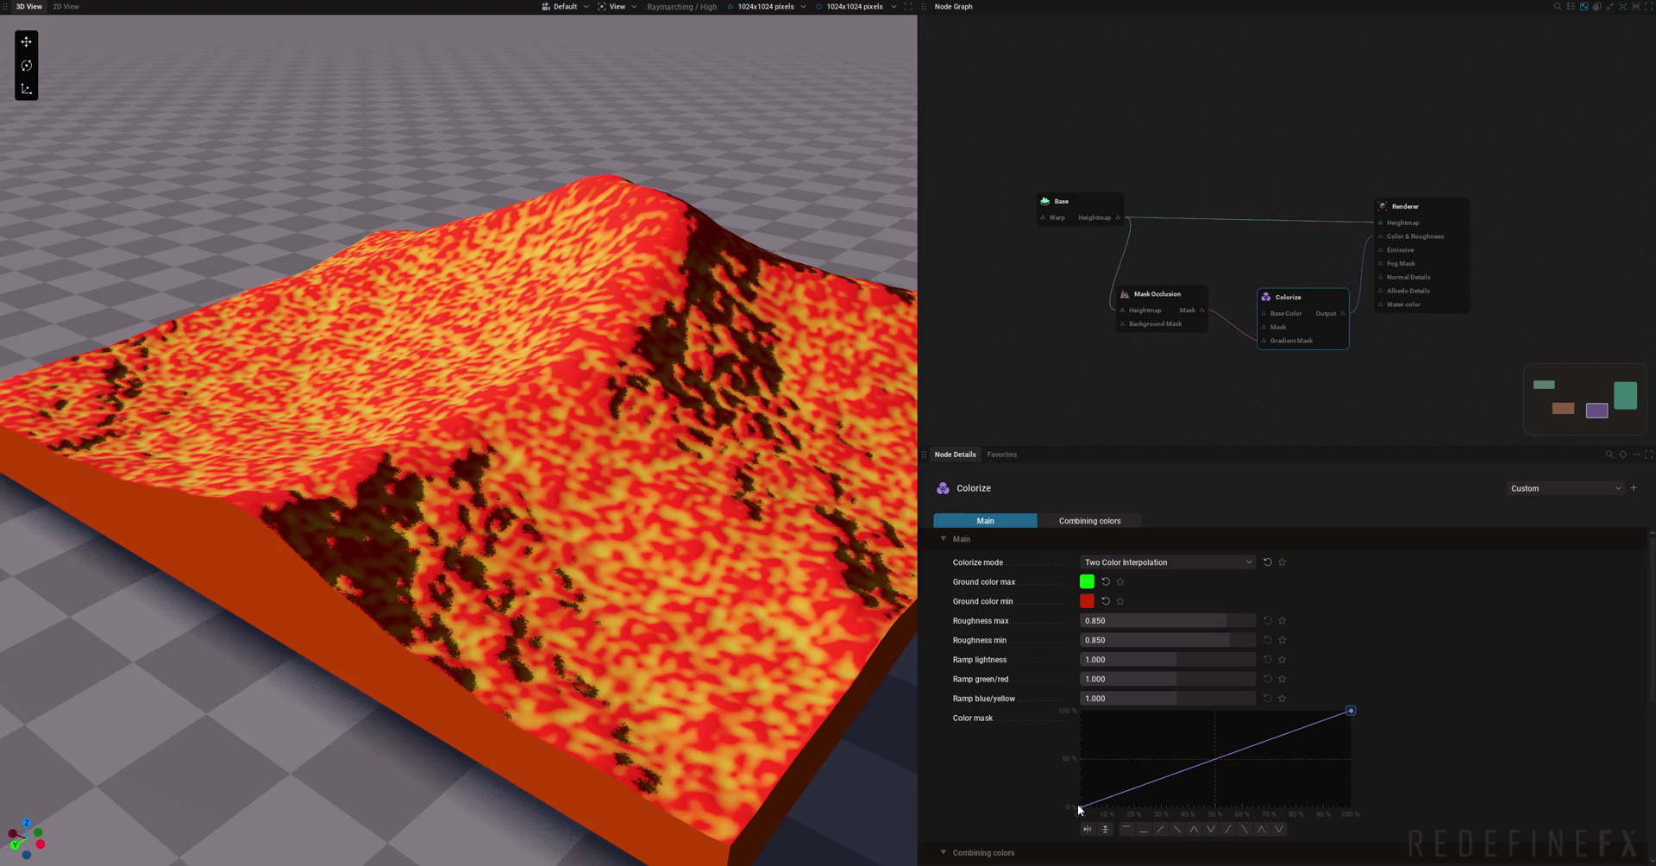
{"action": "left_click_drag", "start_coordinate": [1078, 805], "coordinate": [1064, 702]}
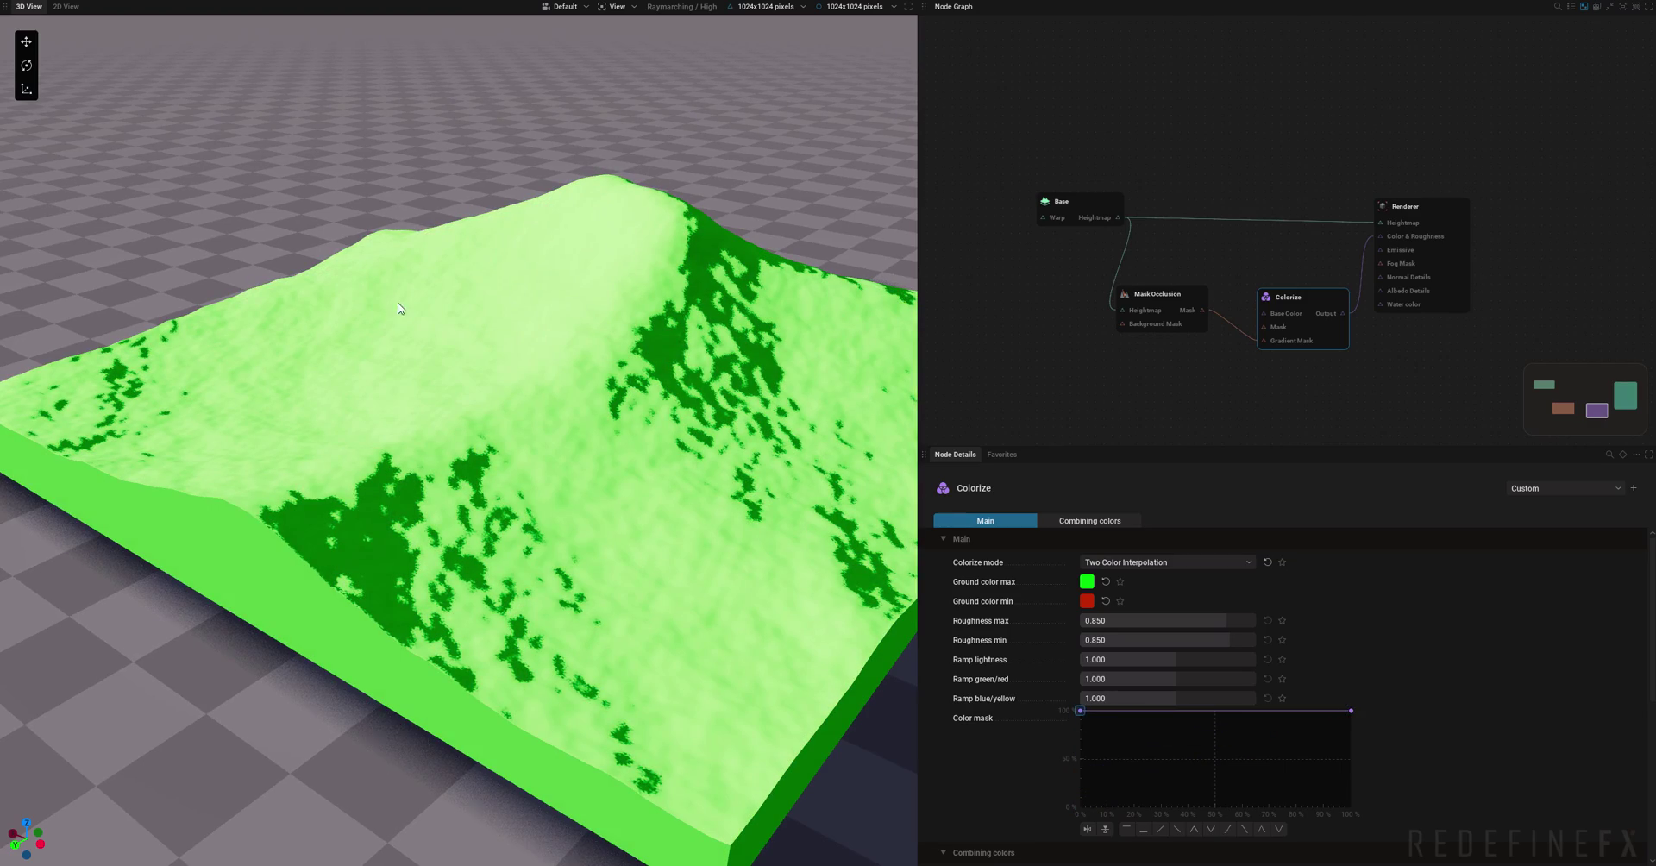
{"action": "mouse_move", "coordinate": [398, 304]}
{"action": "left_mouse_down"}
{"action": "mouse_move", "coordinate": [394, 431]}
{"action": "mouse_move", "coordinate": [483, 324]}
{"action": "mouse_move", "coordinate": [427, 297]}
{"action": "left_mouse_up"}
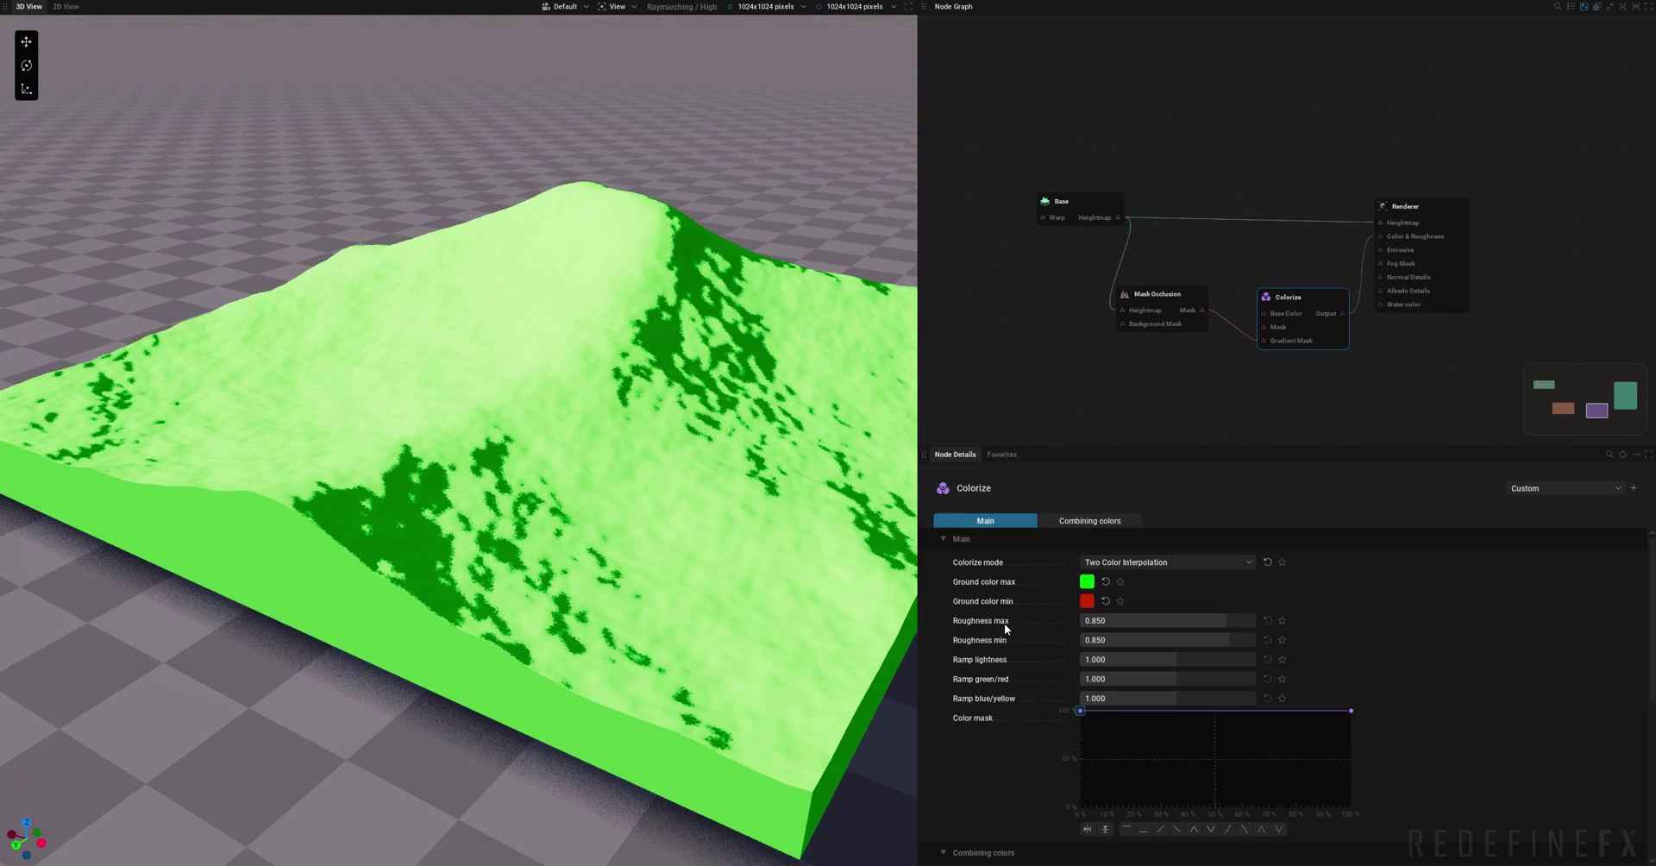
{"action": "left_click_drag", "start_coordinate": [1080, 710], "coordinate": [1032, 820]}
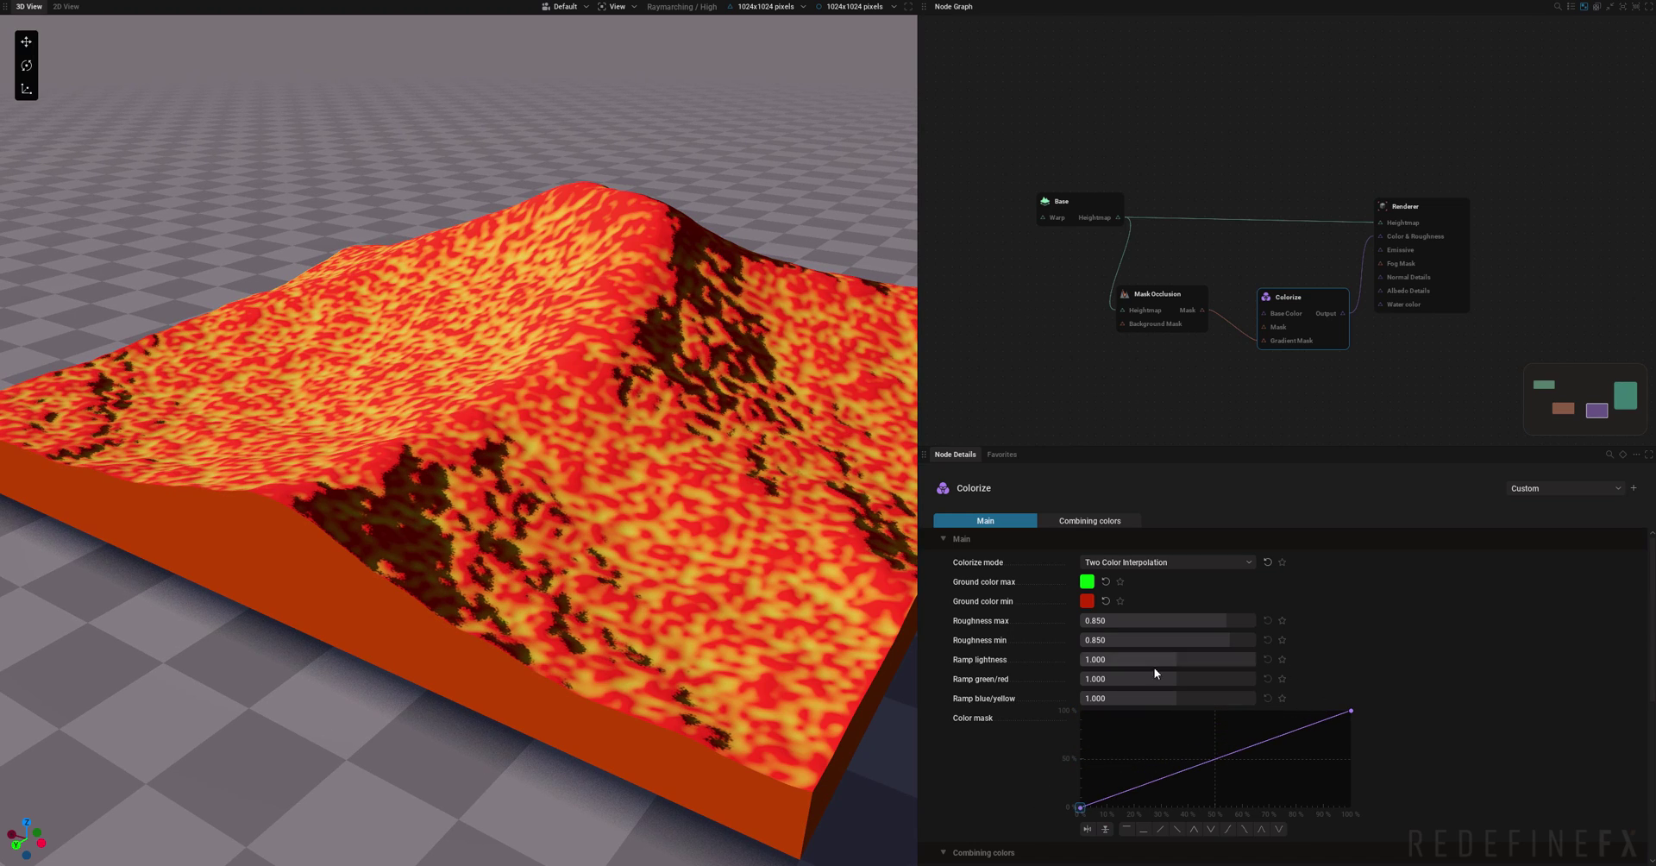
{"action": "scroll", "coordinate": [590, 393], "scroll_direction": "up", "scroll_amount": 5}
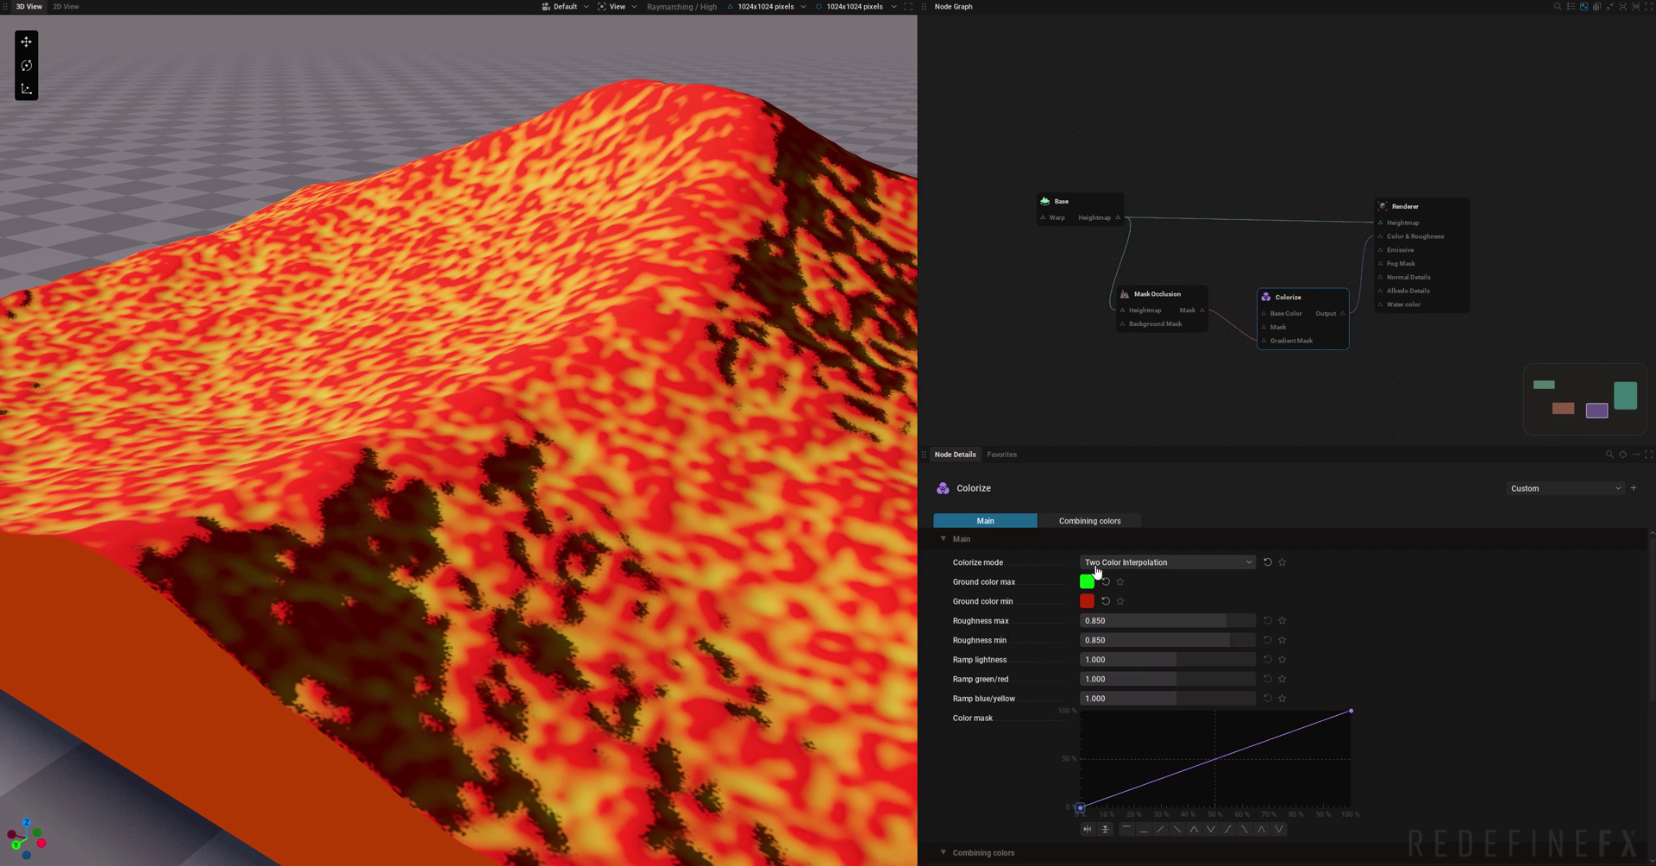
{"action": "left_click_drag", "start_coordinate": [604, 388], "coordinate": [517, 448]}
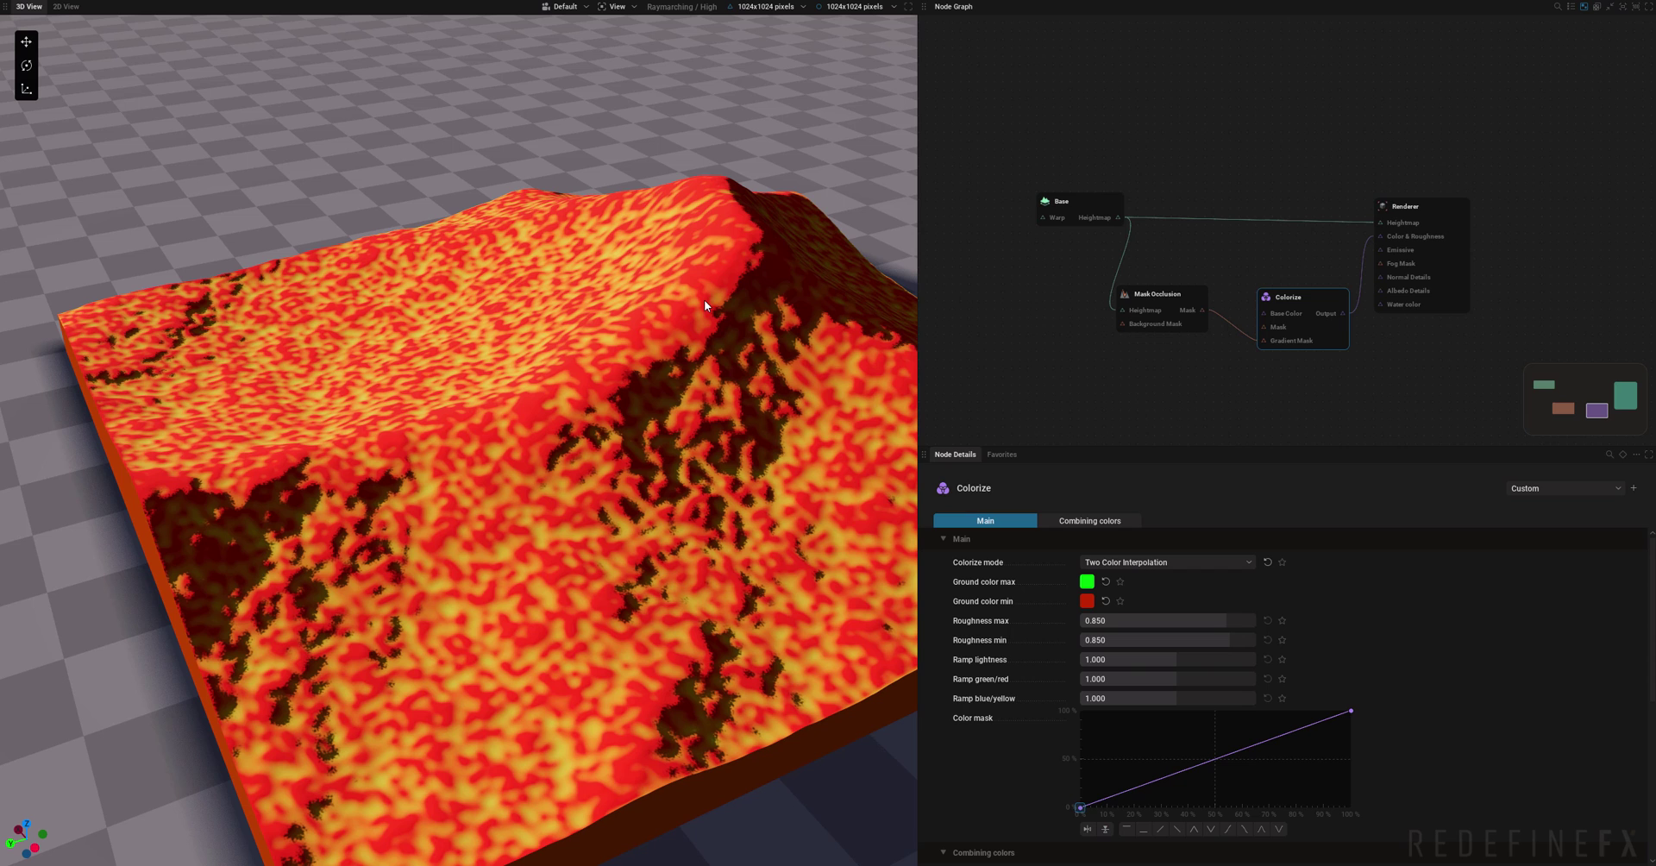
Switch the Colorize mode to Color Gradient, with the gradient running from reddish brown to light orange.
{"action": "left_click", "coordinate": [1112, 564]}
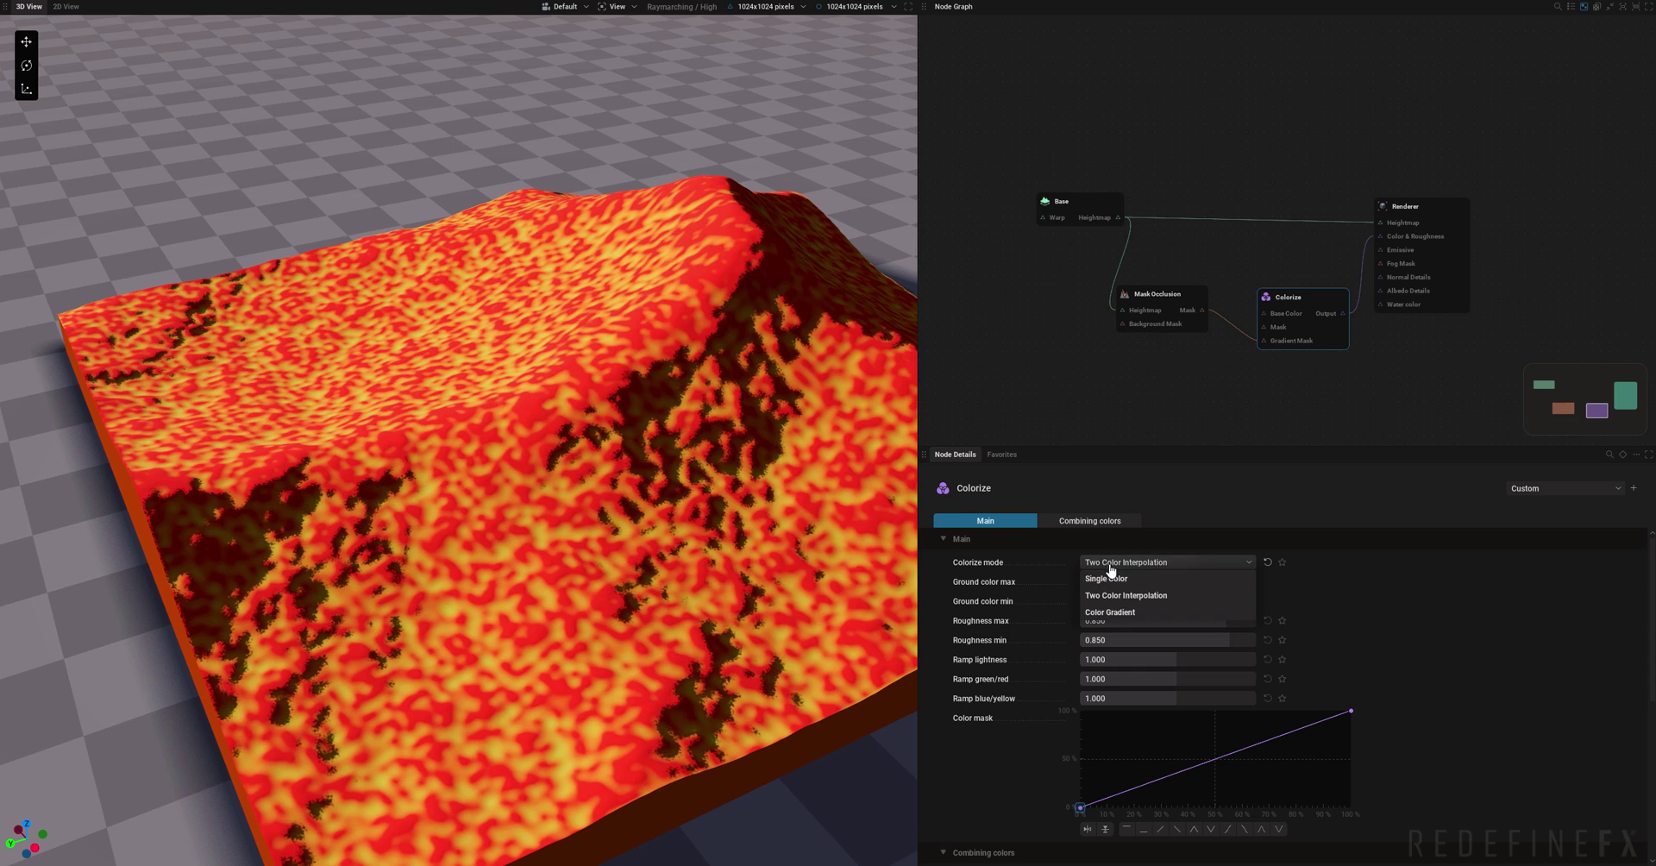
{"action": "left_click", "coordinate": [1112, 612]}
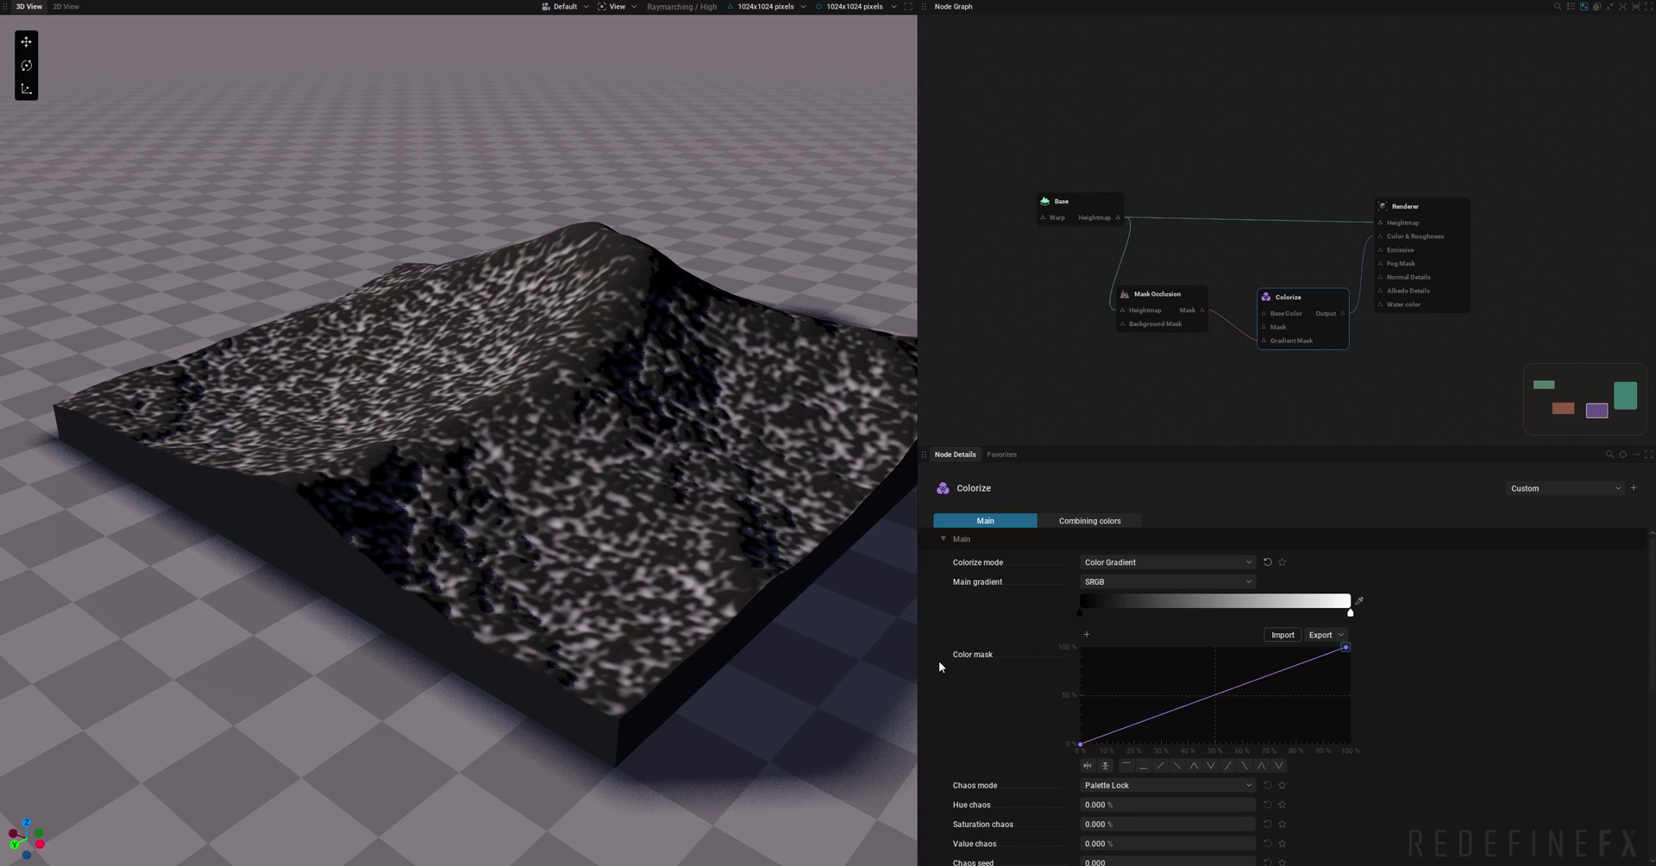
{"action": "left_click", "coordinate": [1080, 613]}
{"action": "left_click_drag", "start_coordinate": [1408, 639], "coordinate": [1372, 634]}
{"action": "left_click", "coordinate": [1390, 628]}
{"action": "left_click", "coordinate": [1505, 615]}
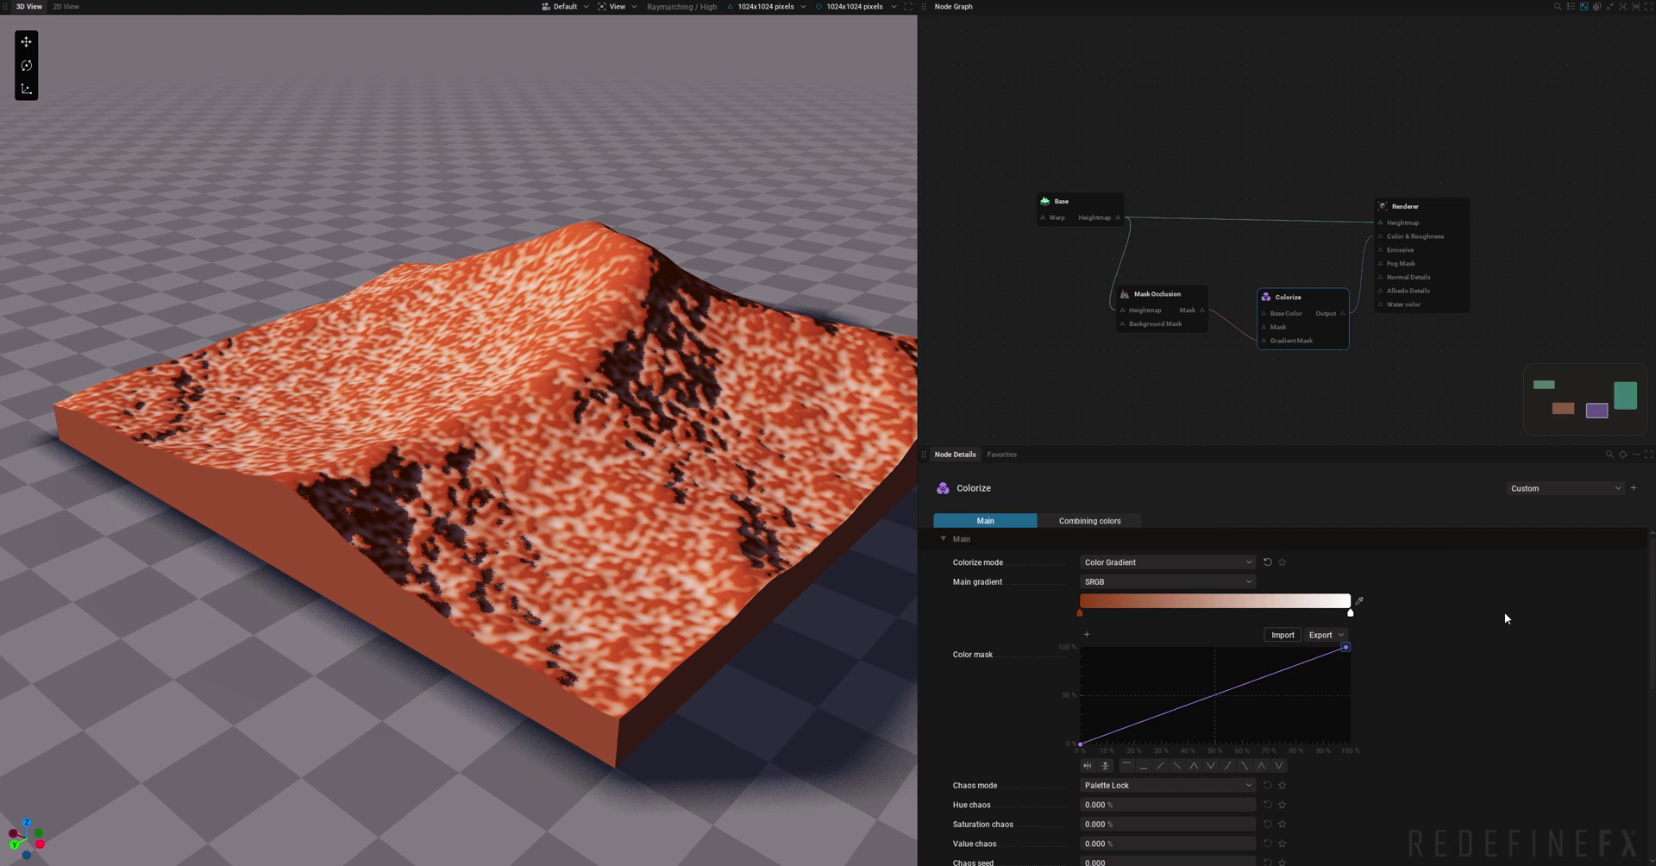
{"action": "left_click", "coordinate": [1351, 615]}
{"action": "left_click_drag", "start_coordinate": [1405, 639], "coordinate": [1382, 632]}
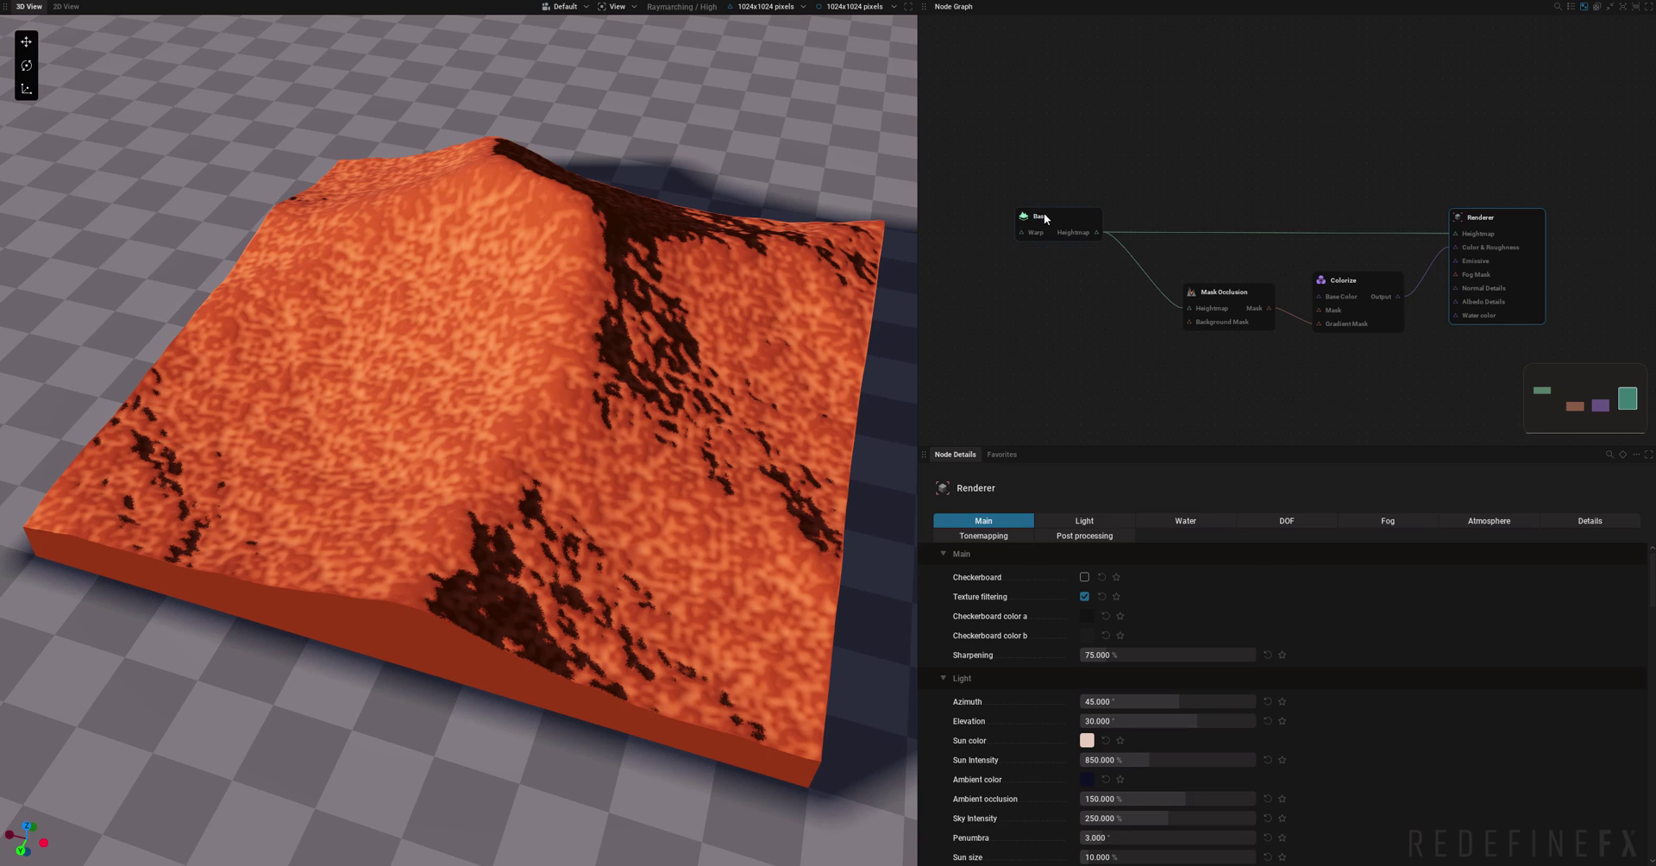
Add a Warp Noise node feeding the Base node's Warp input and reduce its Scale for finer warping.
{"action": "left_click_drag", "start_coordinate": [1043, 217], "coordinate": [1076, 218]}
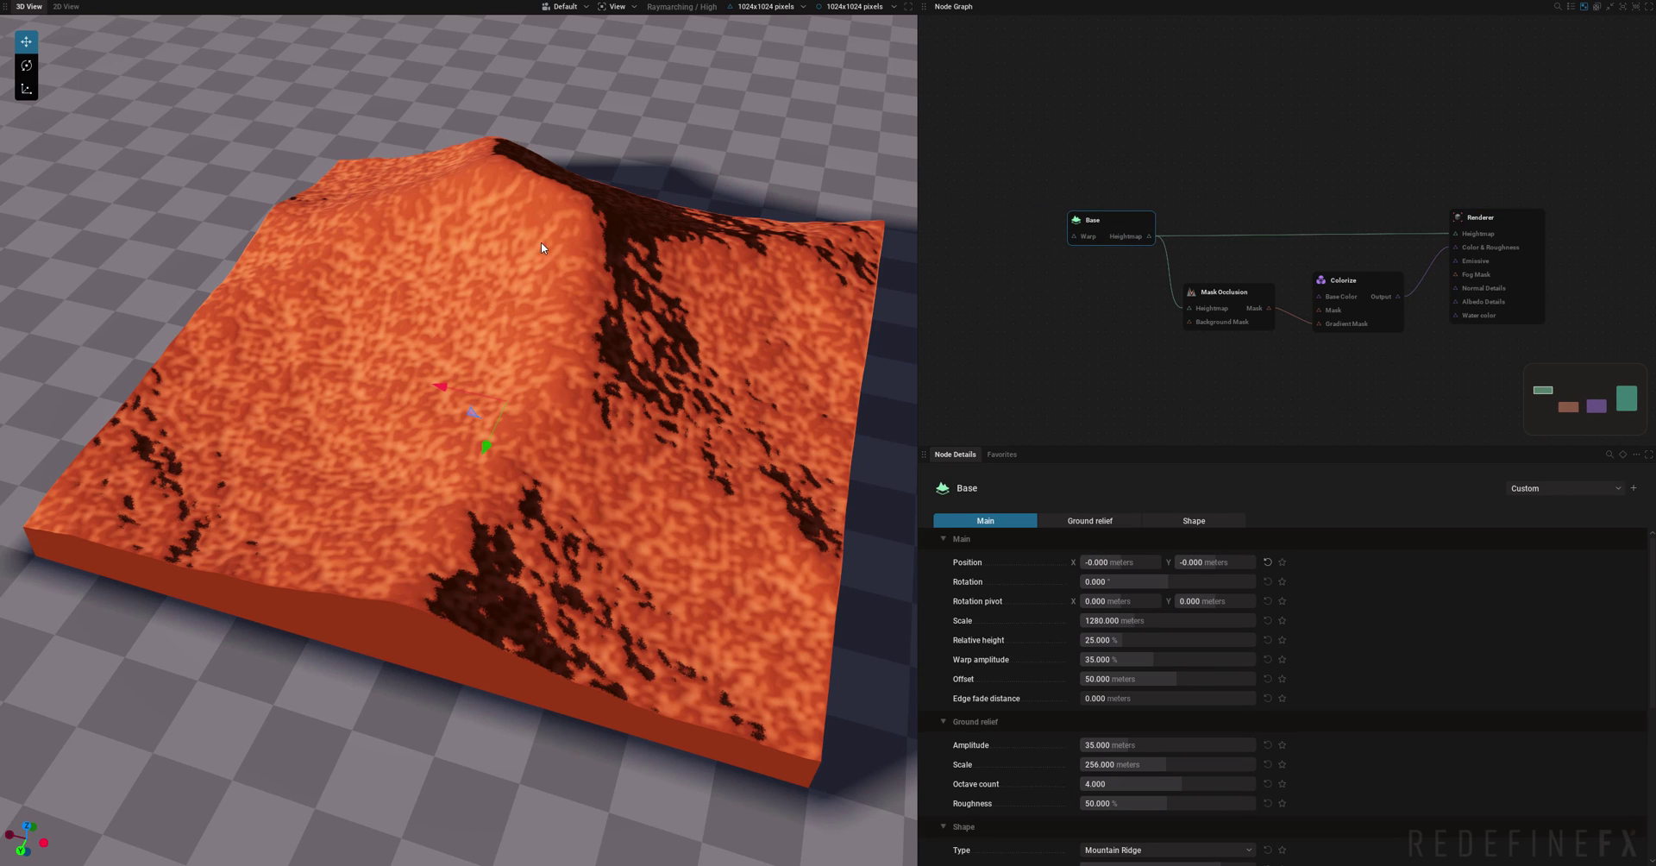
{"action": "left_click_drag", "start_coordinate": [541, 247], "coordinate": [795, 382]}
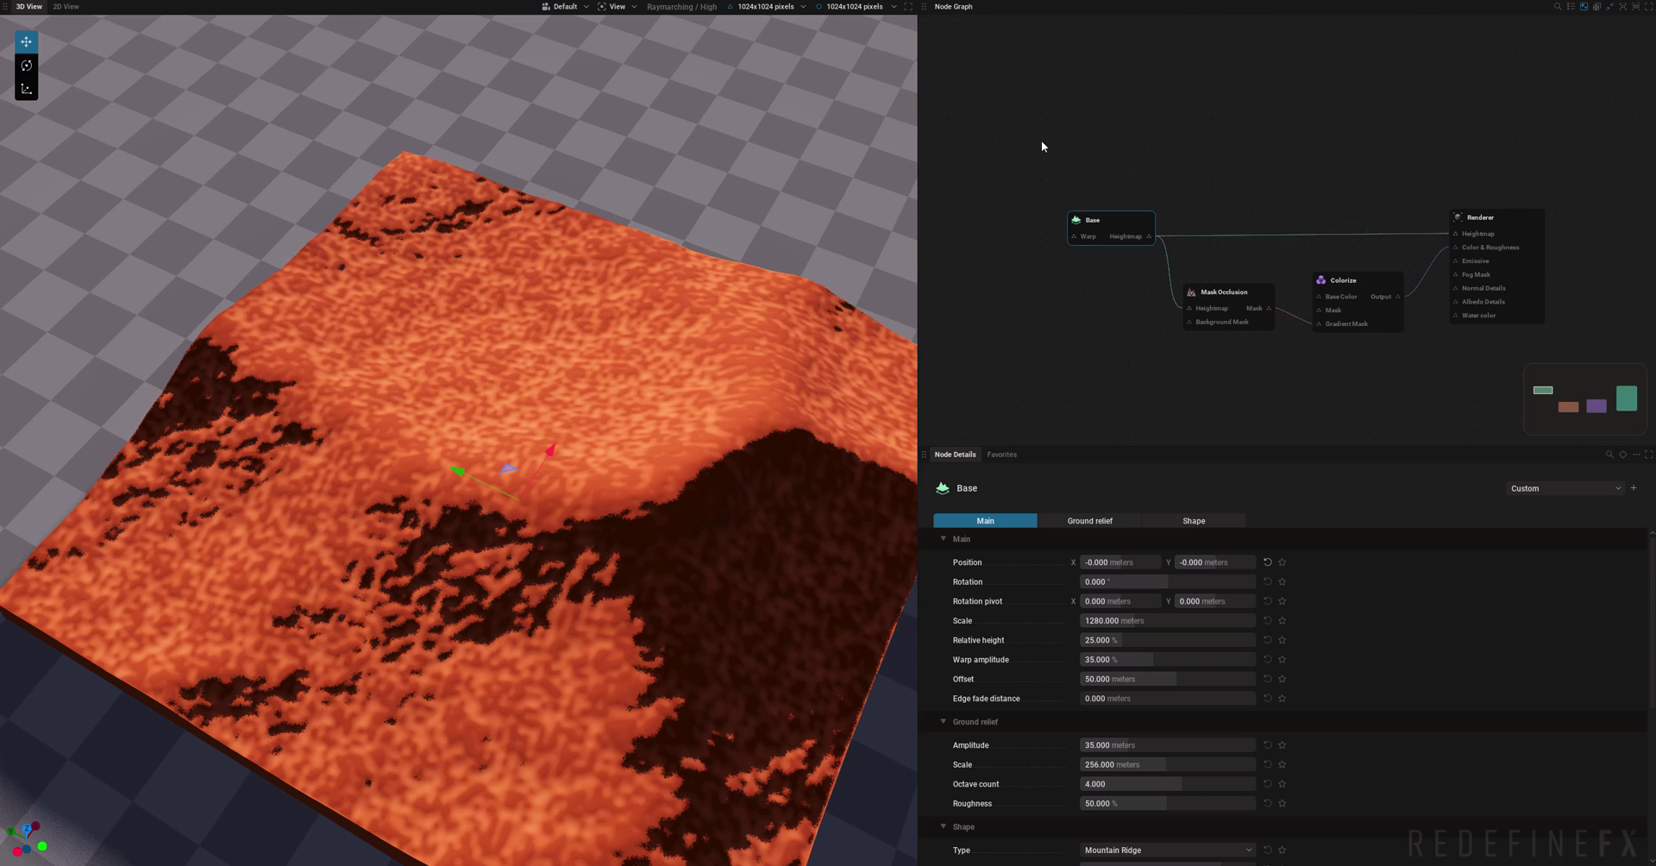
{"action": "middle_click_drag", "start_coordinate": [1042, 141], "coordinate": [1080, 140]}
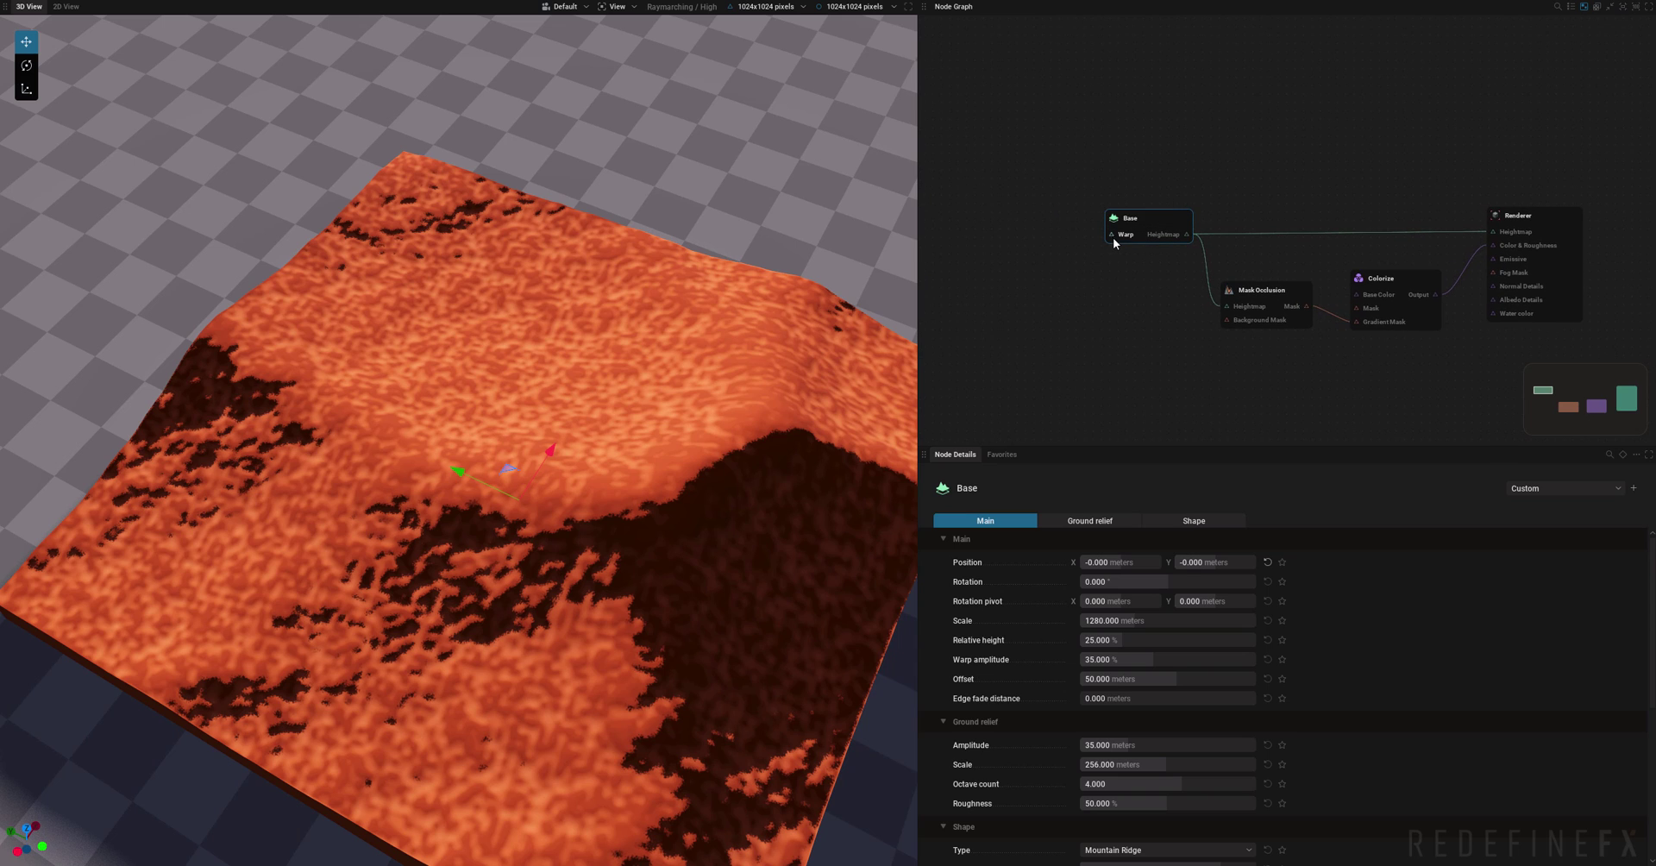
{"action": "left_click_drag", "start_coordinate": [1113, 236], "coordinate": [1035, 233]}
{"action": "mouse_move", "coordinate": [1073, 253]}
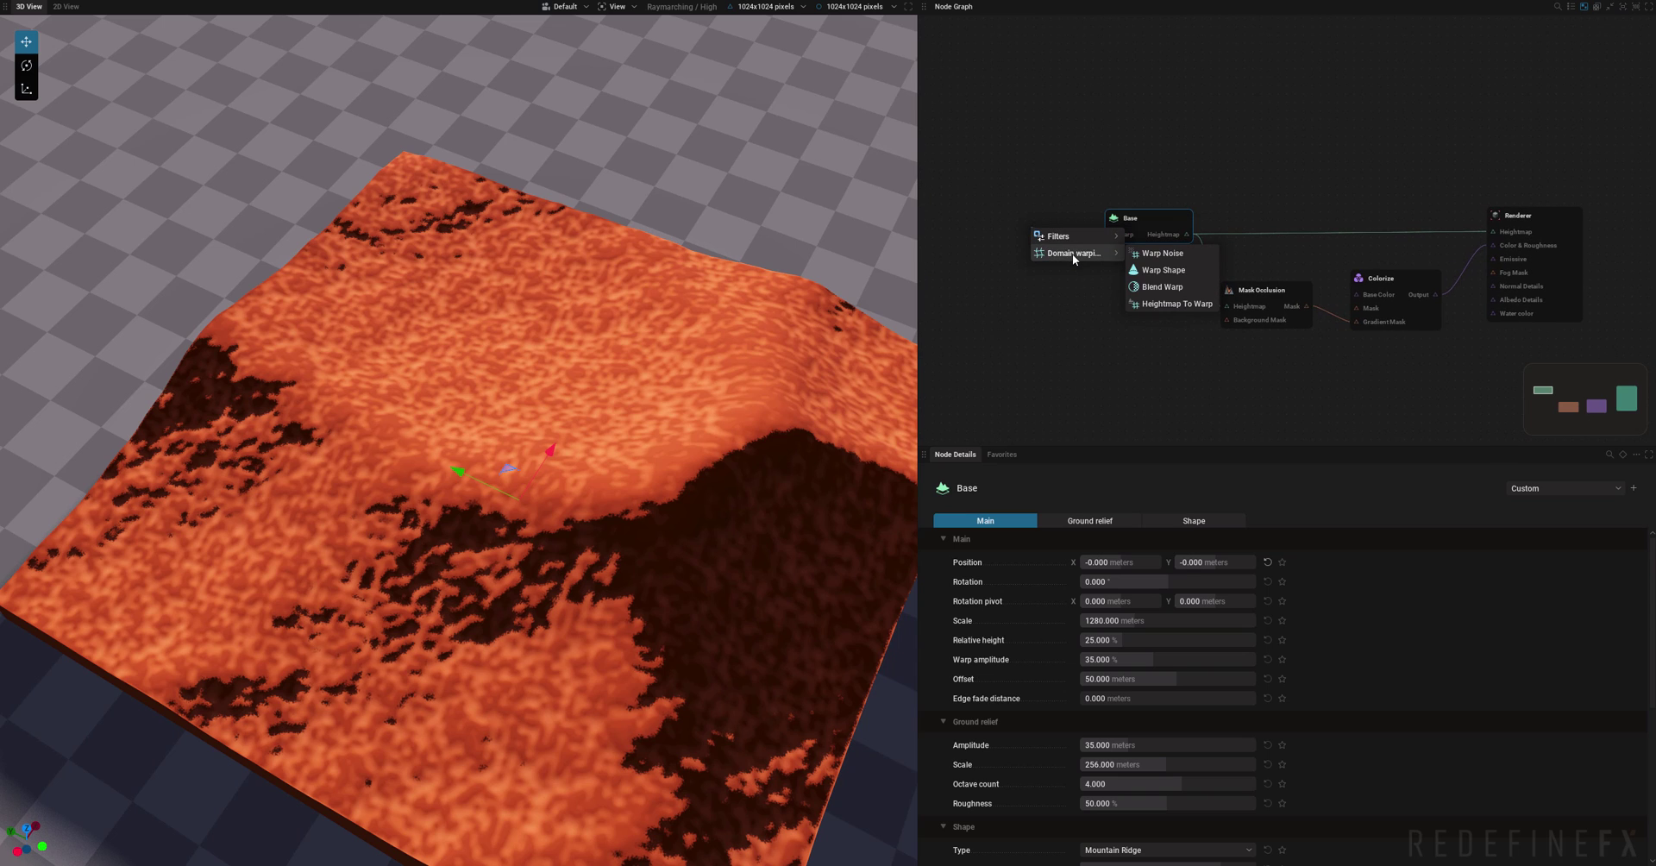
{"action": "left_click", "coordinate": [1147, 254]}
{"action": "middle_click_drag", "start_coordinate": [508, 471], "coordinate": [860, 196]}
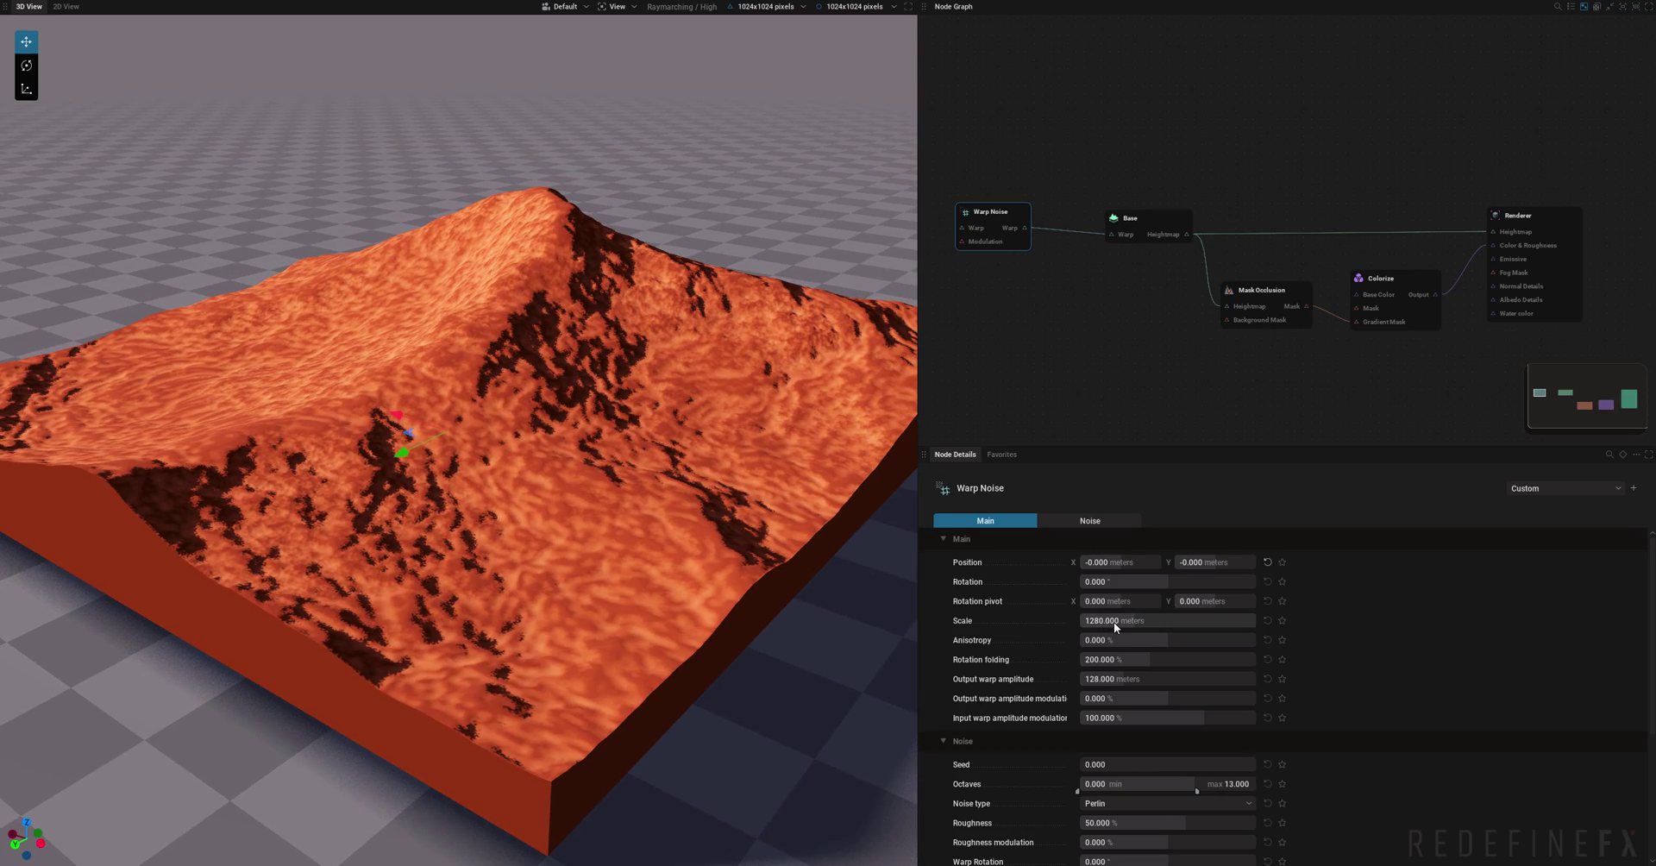
{"action": "left_click_drag", "start_coordinate": [1117, 623], "coordinate": [1059, 623]}
{"action": "left_click_drag", "start_coordinate": [621, 448], "coordinate": [547, 509]}
Try the Cliff shape type on the Base node.
{"action": "left_click", "coordinate": [1142, 221]}
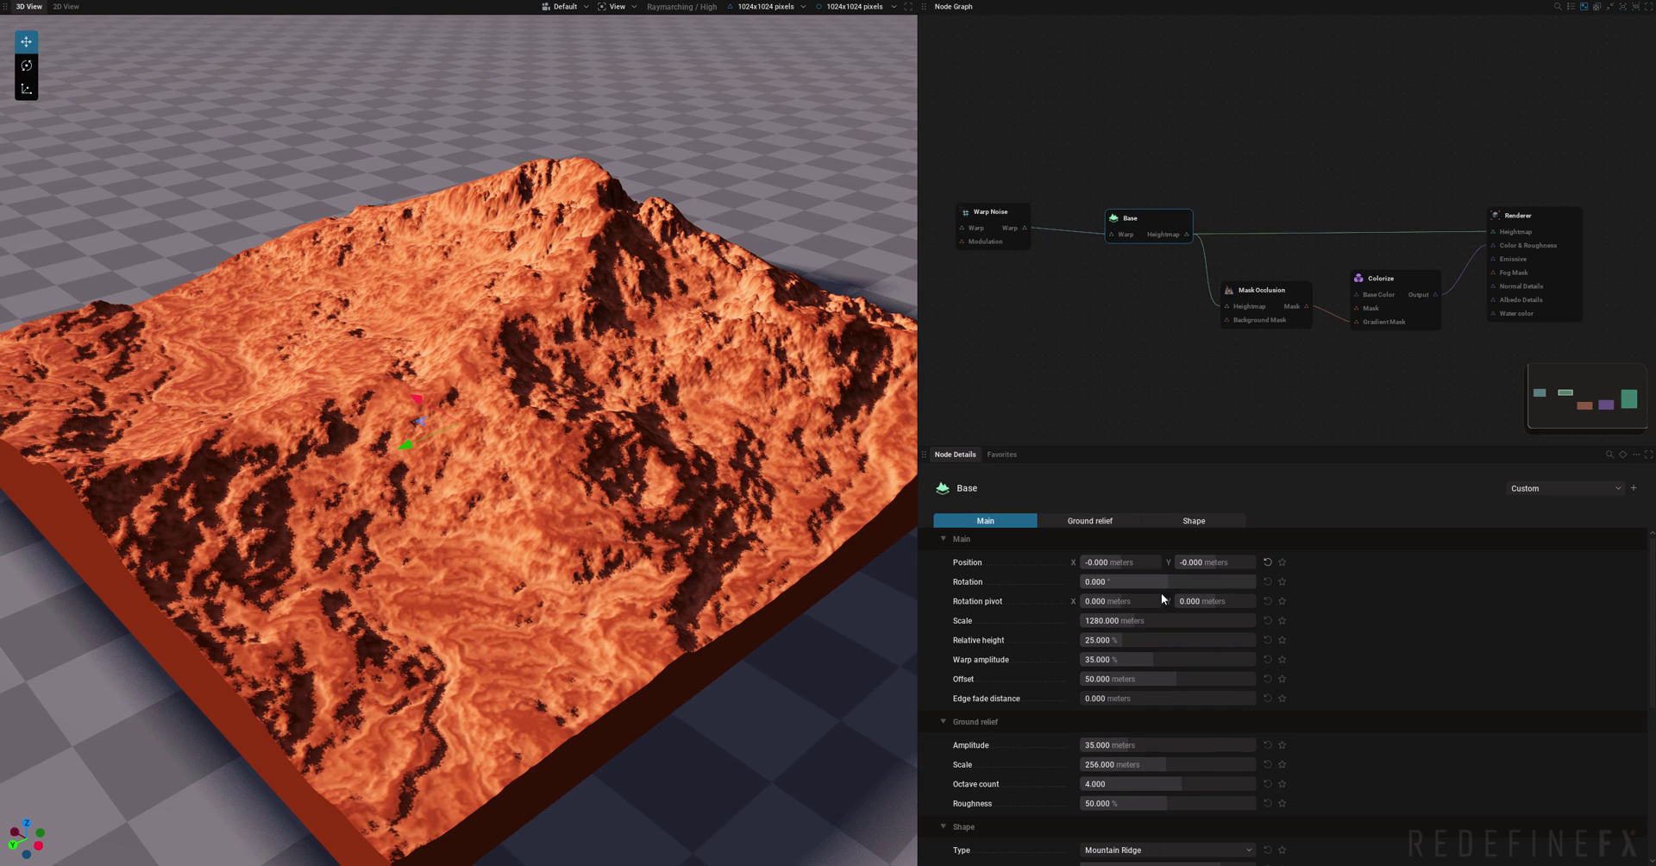
{"action": "scroll", "coordinate": [1275, 614], "scroll_direction": "down", "scroll_amount": 3}
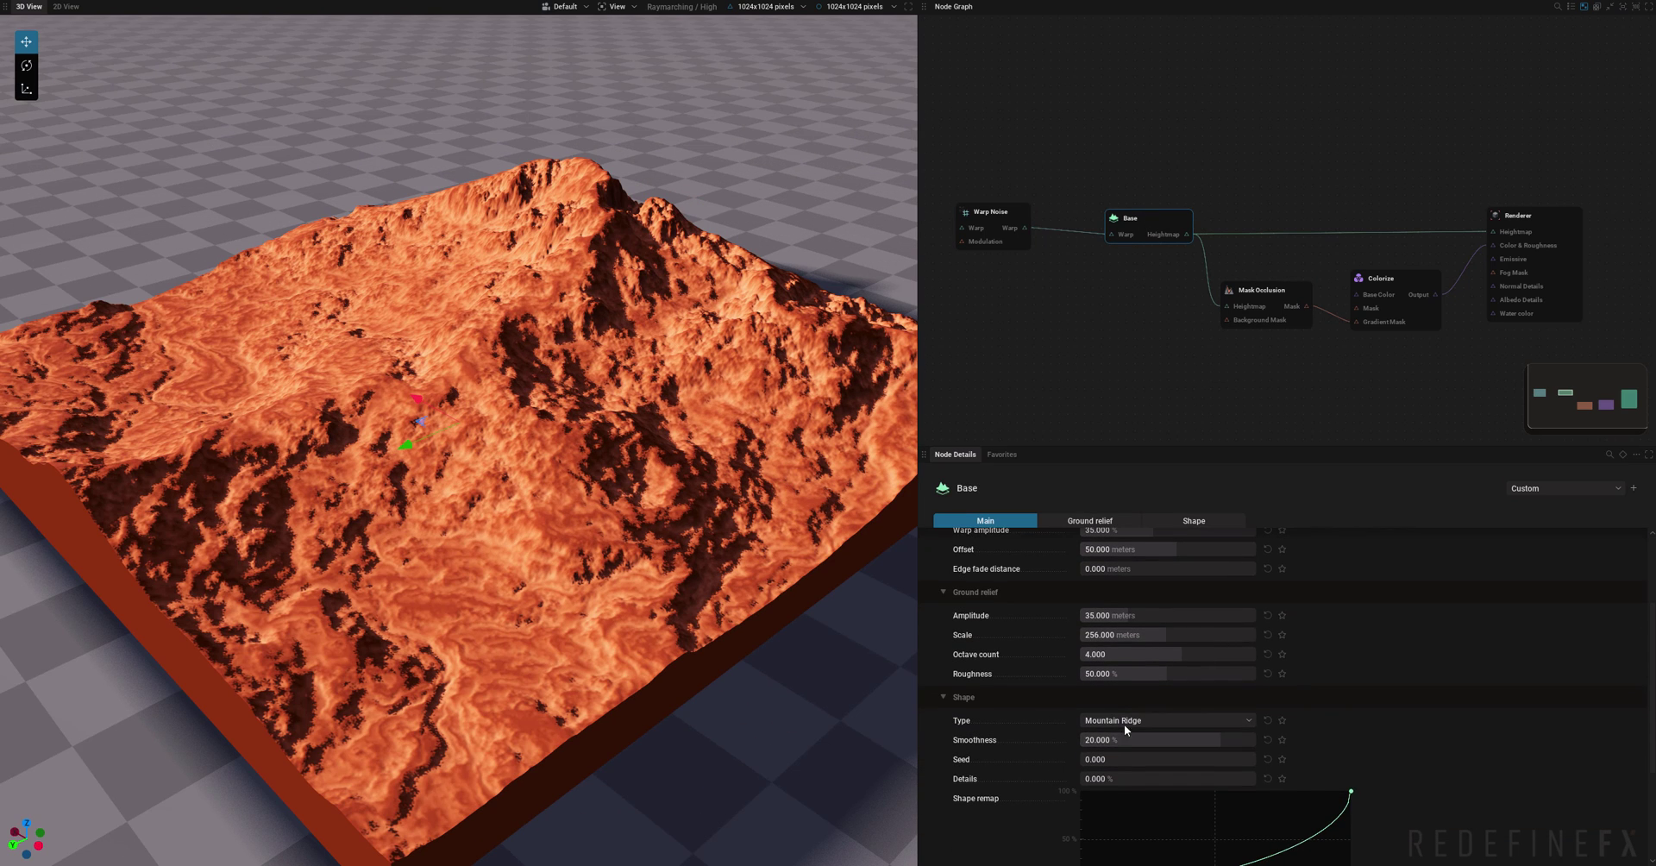
{"action": "scroll", "coordinate": [1071, 692], "scroll_direction": "down", "scroll_amount": 2}
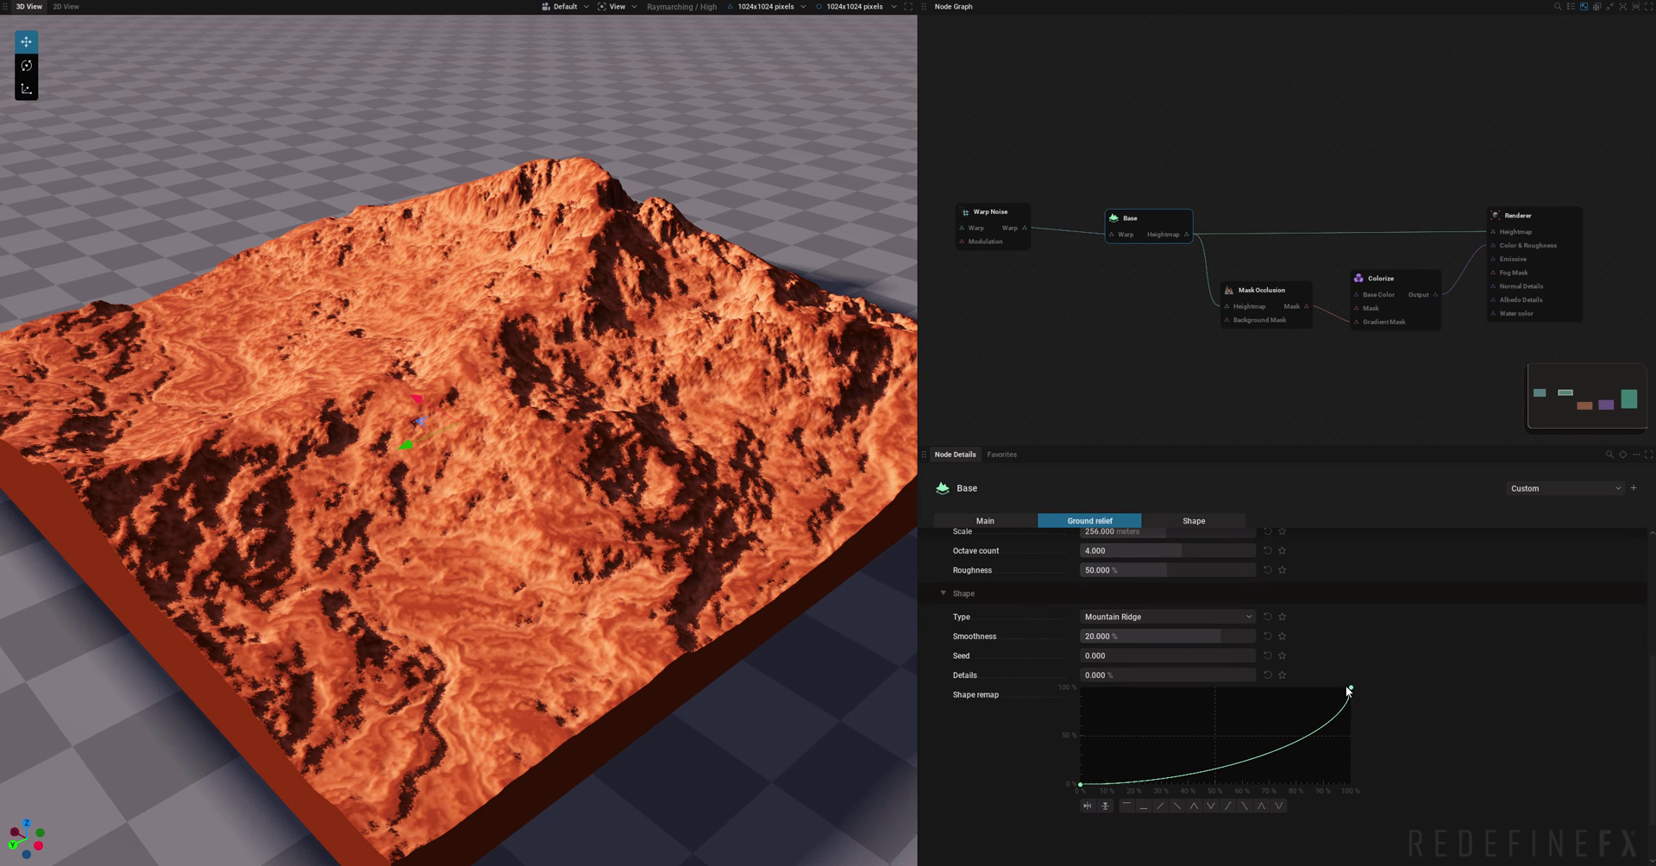
{"action": "left_click_drag", "start_coordinate": [1351, 688], "coordinate": [1389, 681]}
{"action": "left_click", "coordinate": [1164, 619]}
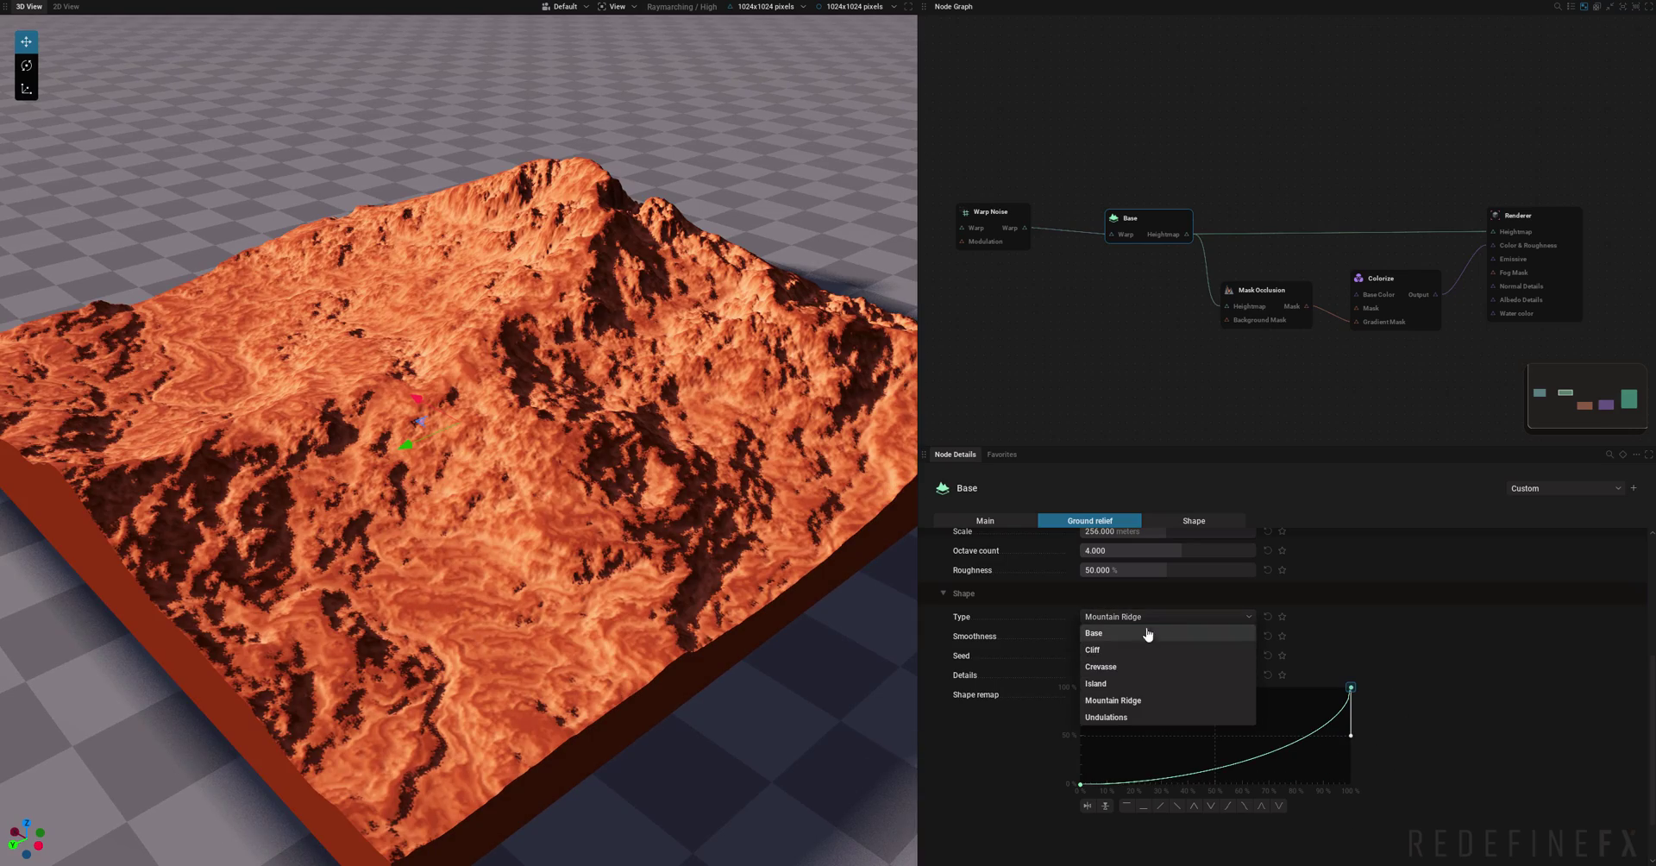
{"action": "left_click", "coordinate": [1133, 650]}
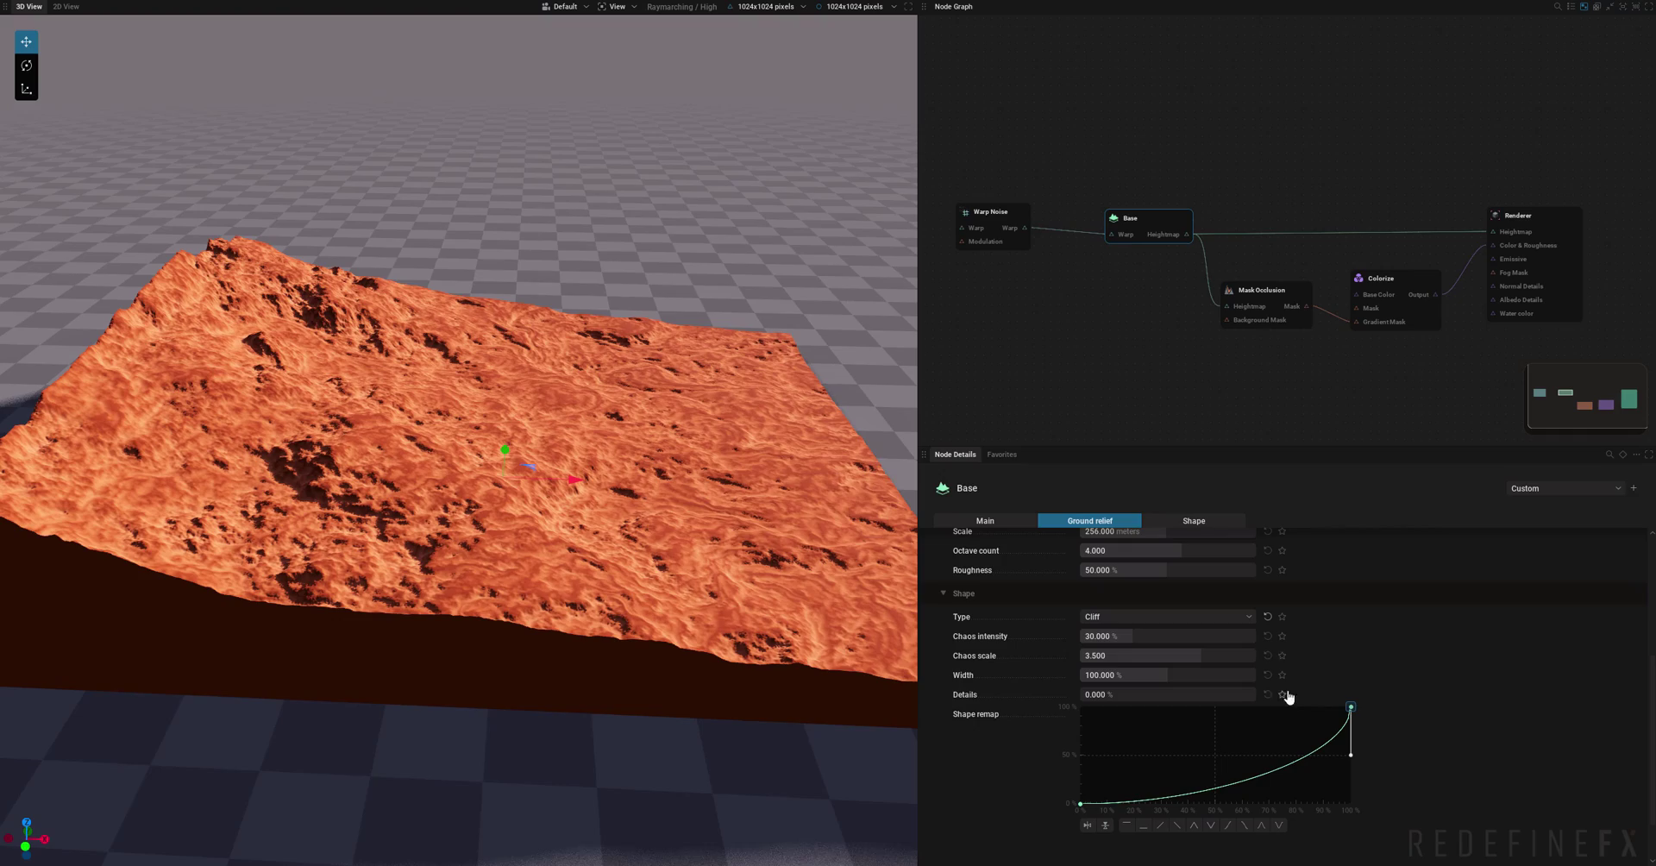
Try the Crevasse and Island shape types on the Base node, and return to Mountain Ridge.
{"action": "left_click", "coordinate": [1110, 618]}
{"action": "left_click", "coordinate": [1121, 670]}
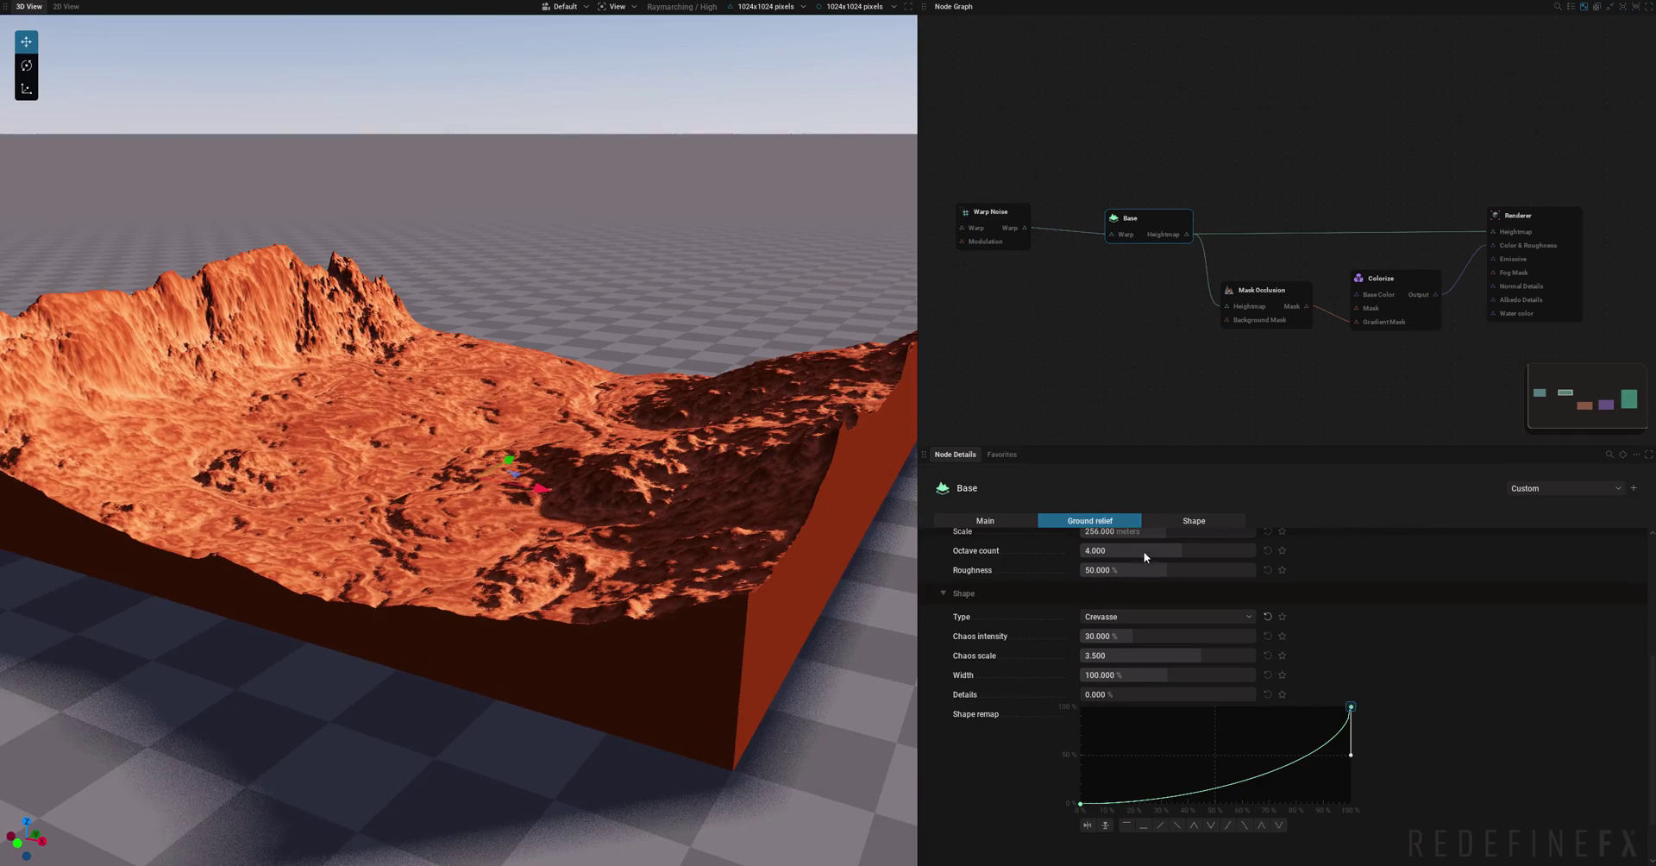
{"action": "left_click", "coordinate": [1133, 616]}
{"action": "left_click", "coordinate": [1117, 685]}
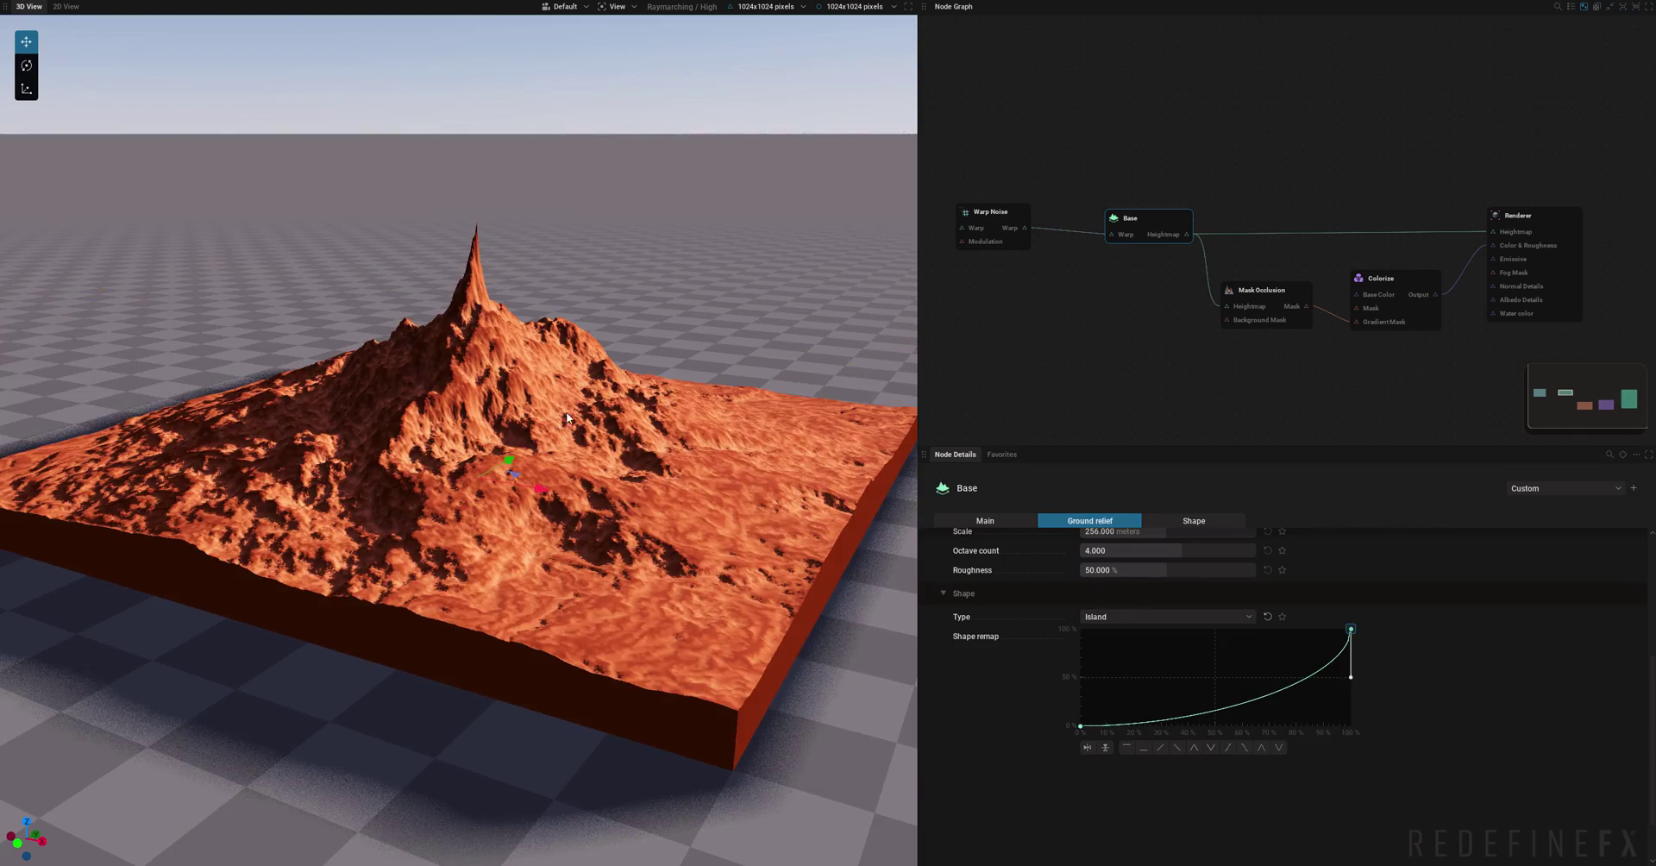
{"action": "middle_click_drag", "start_coordinate": [566, 411], "coordinate": [603, 552]}
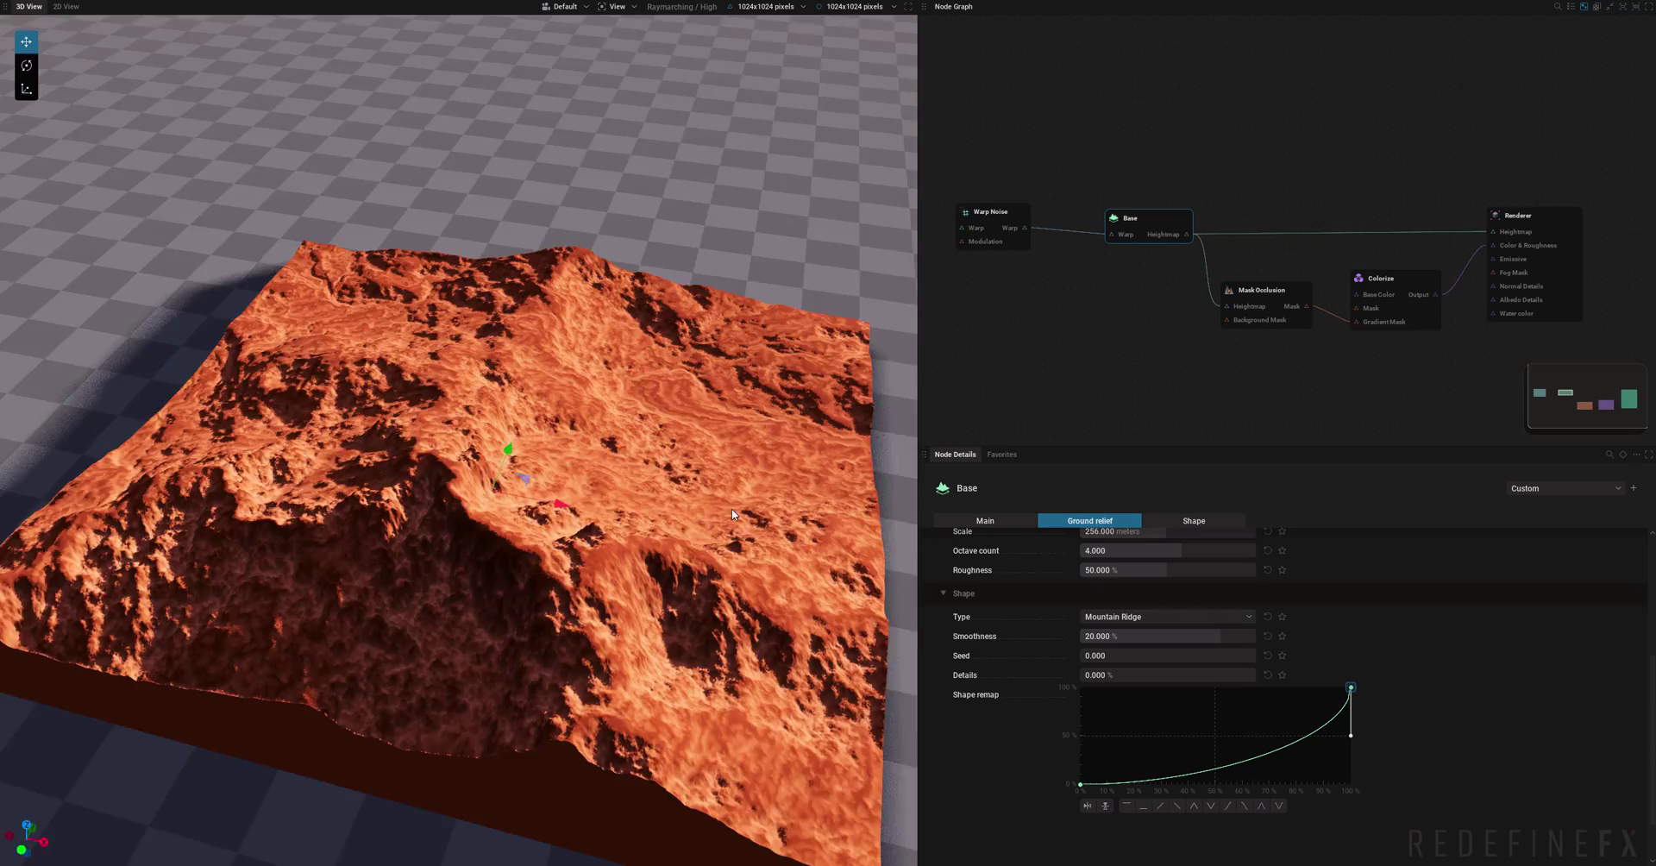
Try the Undulations shape type on the Base node and change the type to Crevasse.
{"action": "middle_click_drag", "start_coordinate": [731, 510], "coordinate": [905, 431]}
{"action": "left_click", "coordinate": [1123, 615]}
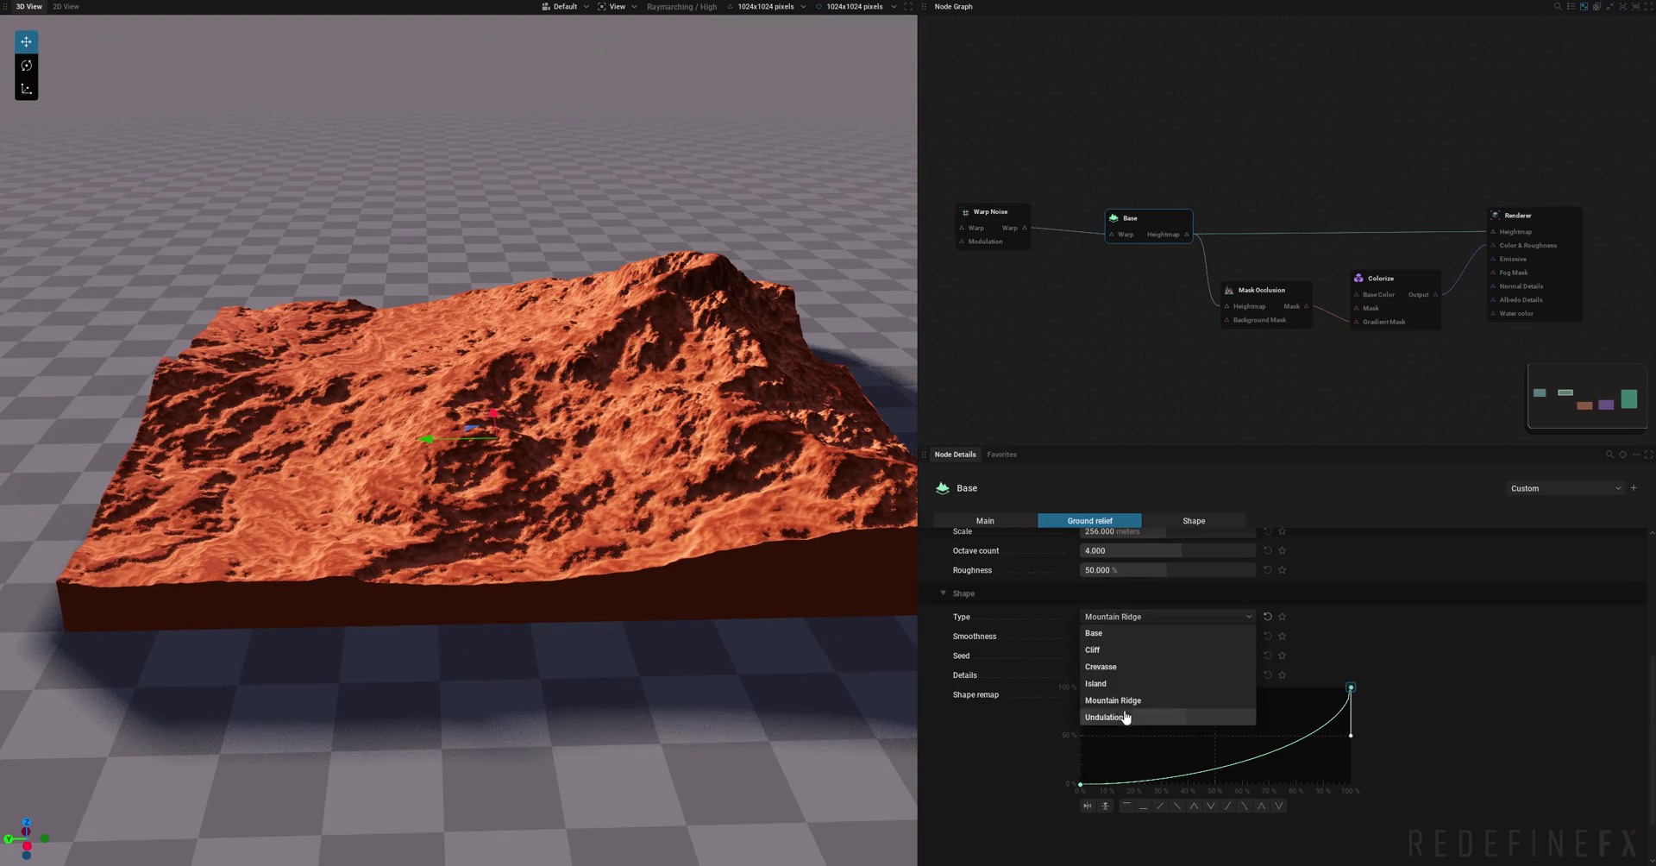
{"action": "left_click", "coordinate": [1126, 718]}
{"action": "middle_click_drag", "start_coordinate": [483, 431], "coordinate": [552, 302]}
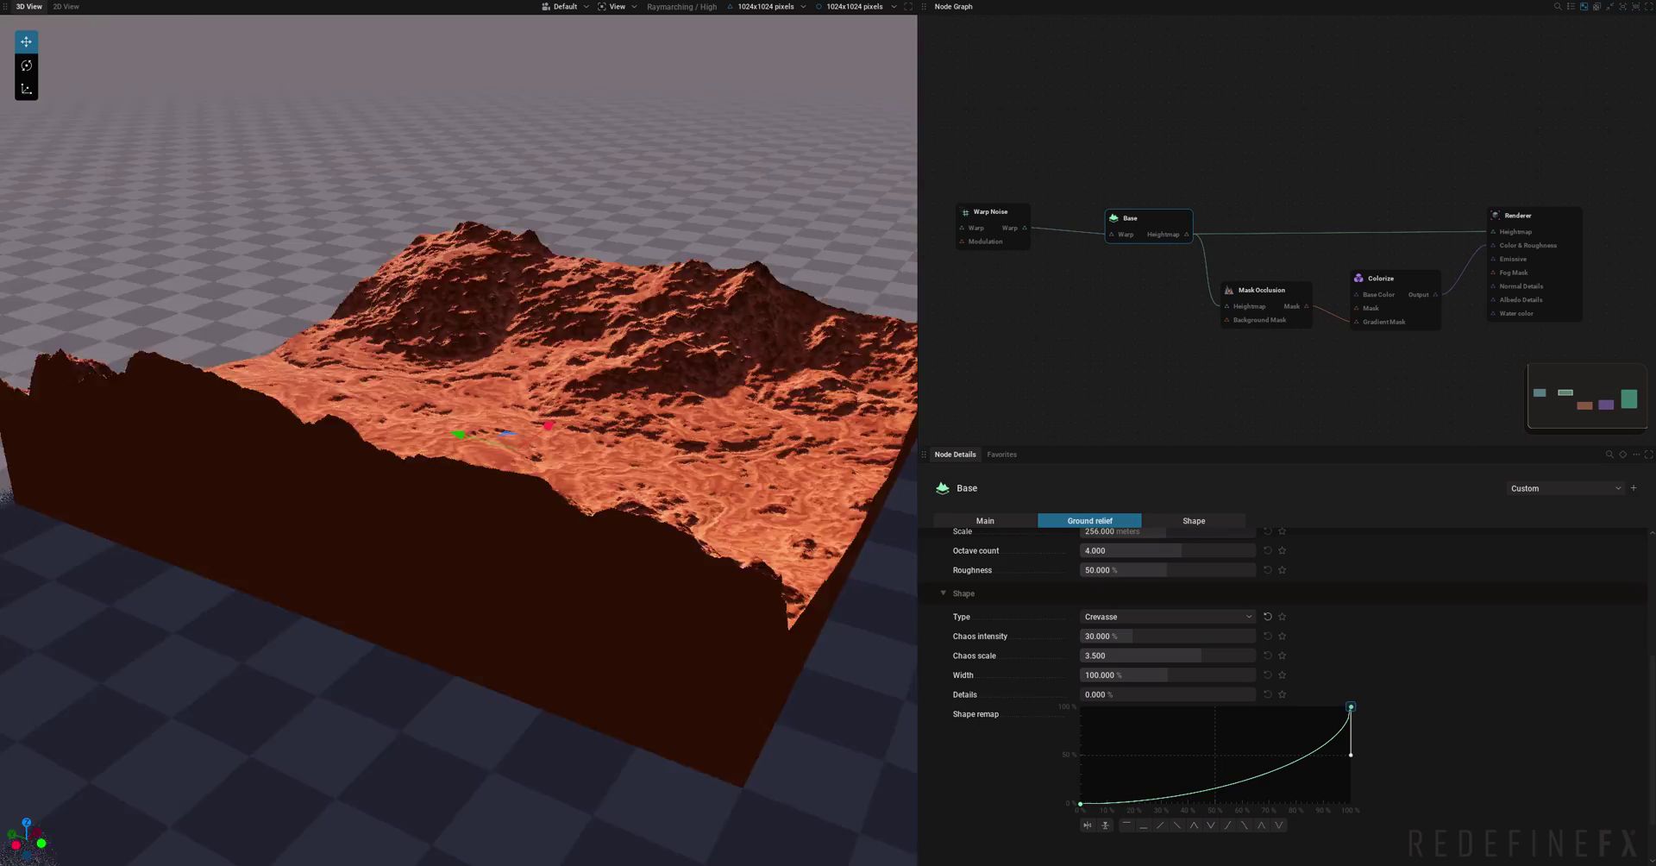
Activate water on the Renderer node and lower the water level to about 122.7 meters.
{"action": "middle_click_drag", "start_coordinate": [483, 388], "coordinate": [725, 379]}
{"action": "mouse_move", "coordinate": [464, 182]}
{"action": "middle_mouse_down"}
{"action": "mouse_move", "coordinate": [569, 100]}
{"action": "mouse_move", "coordinate": [526, 177]}
{"action": "mouse_move", "coordinate": [483, 194]}
{"action": "mouse_move", "coordinate": [464, 182]}
{"action": "middle_mouse_up"}
{"action": "scroll", "coordinate": [464, 182], "scroll_direction": "down", "scroll_amount": 2}
{"action": "left_click_drag", "start_coordinate": [464, 182], "coordinate": [451, 205]}
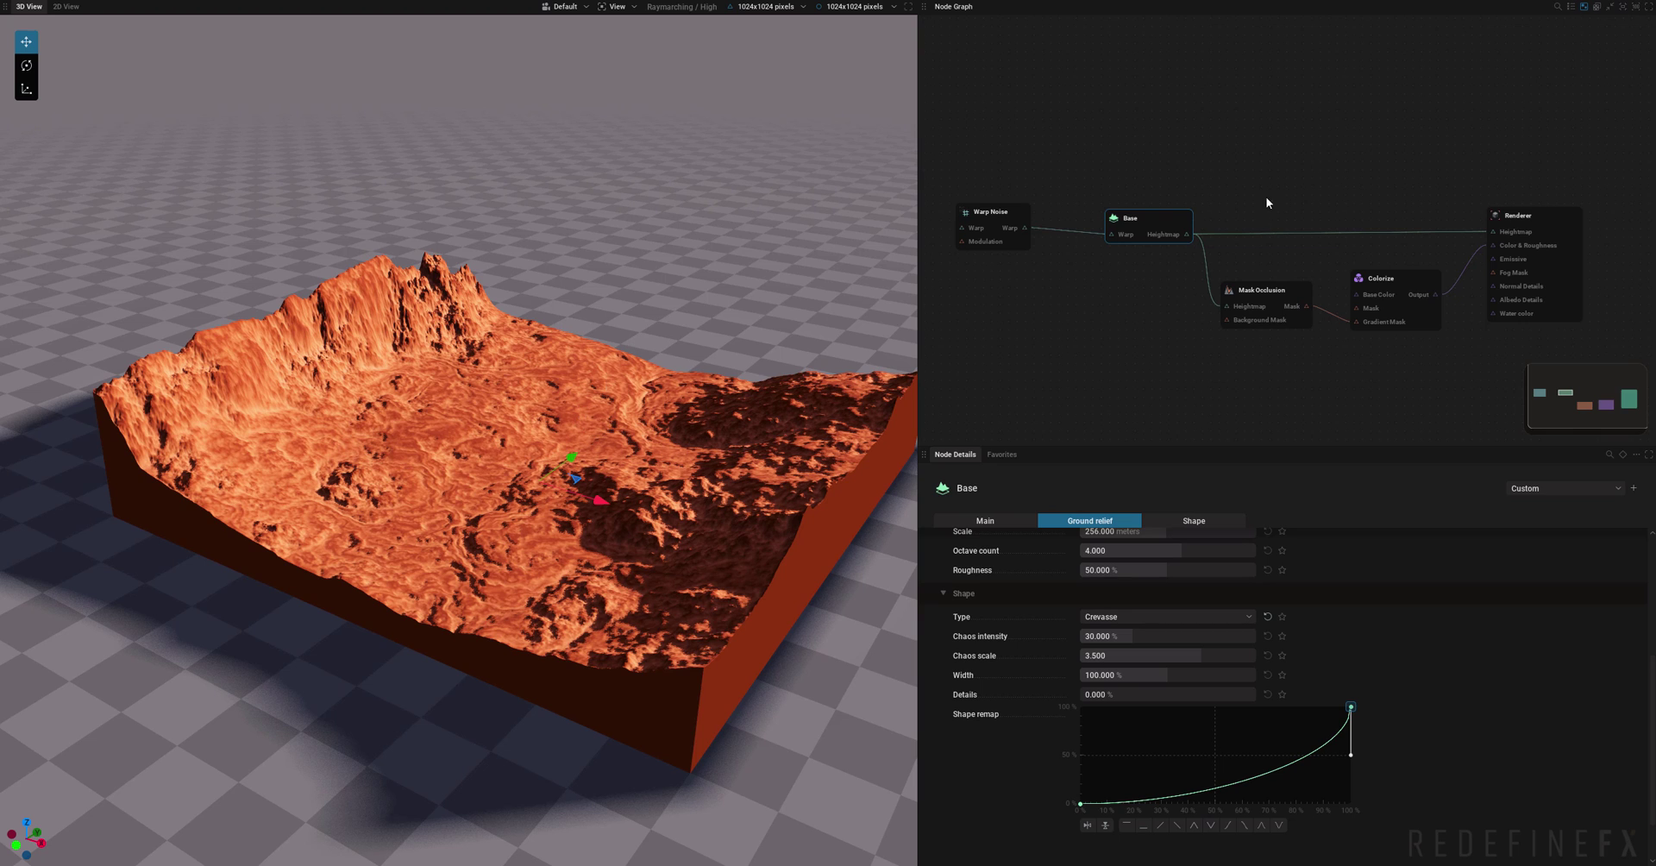
{"action": "left_click", "coordinate": [1447, 207]}
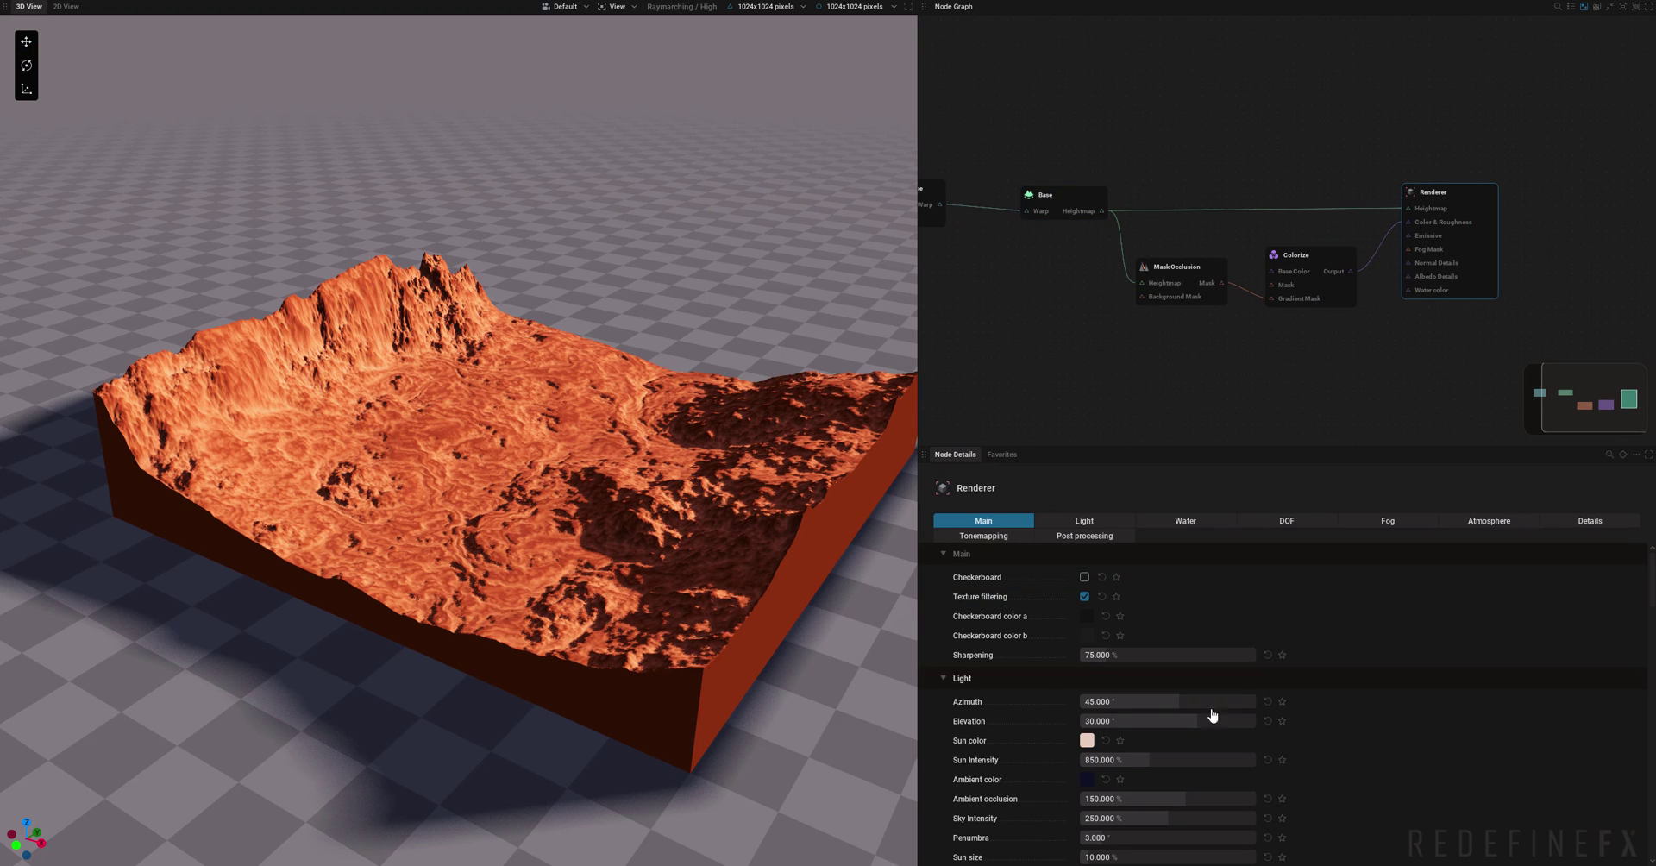
{"action": "left_click", "coordinate": [1152, 522]}
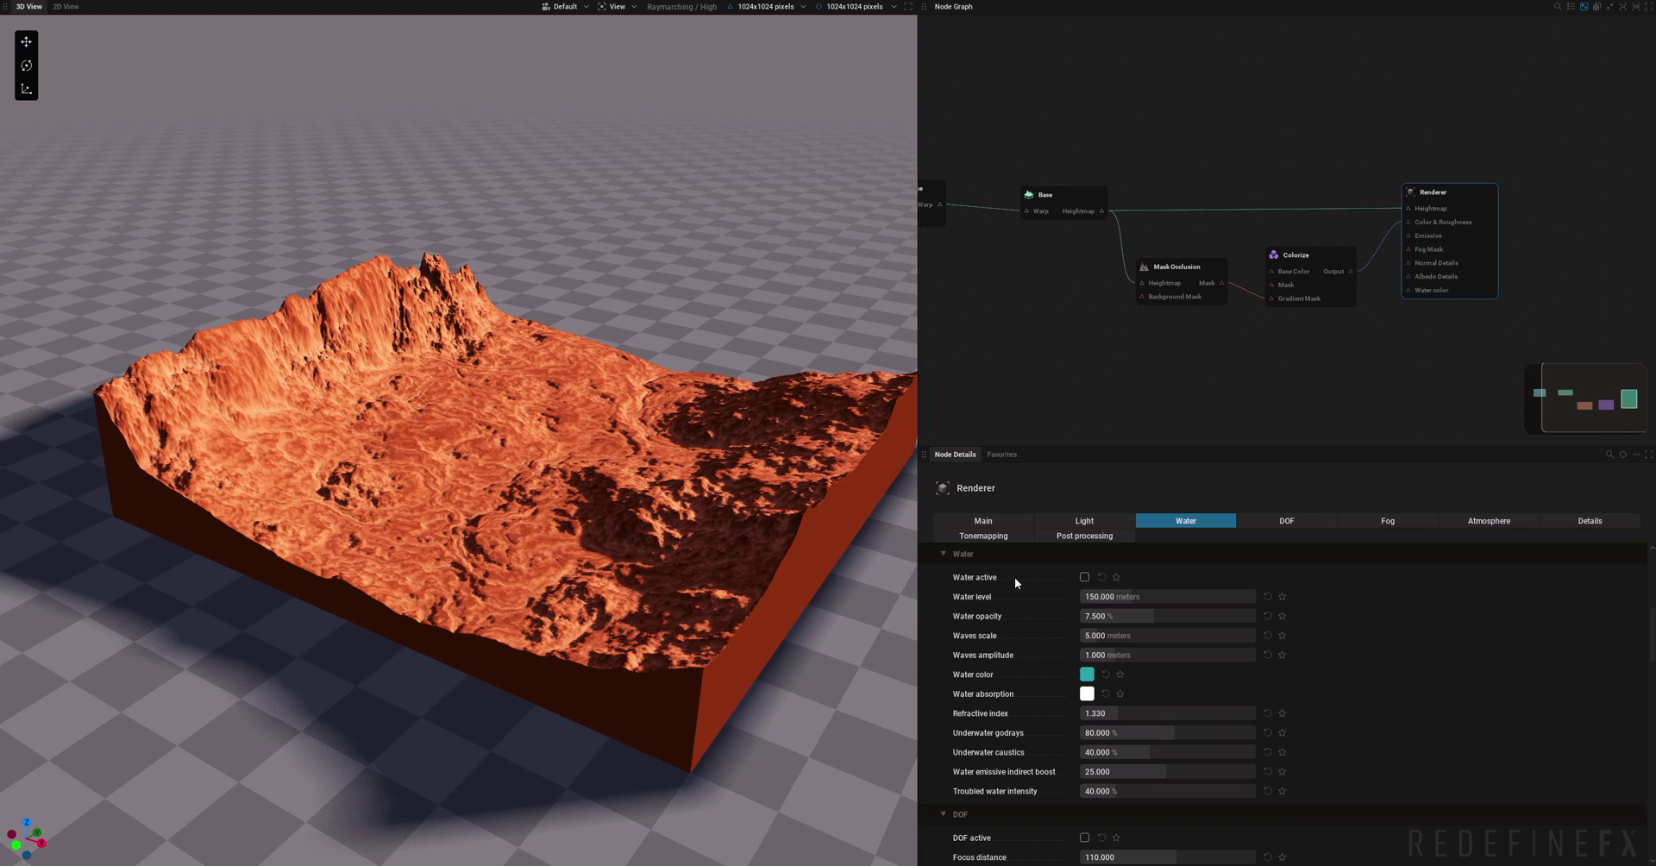
{"action": "left_click", "coordinate": [1084, 577]}
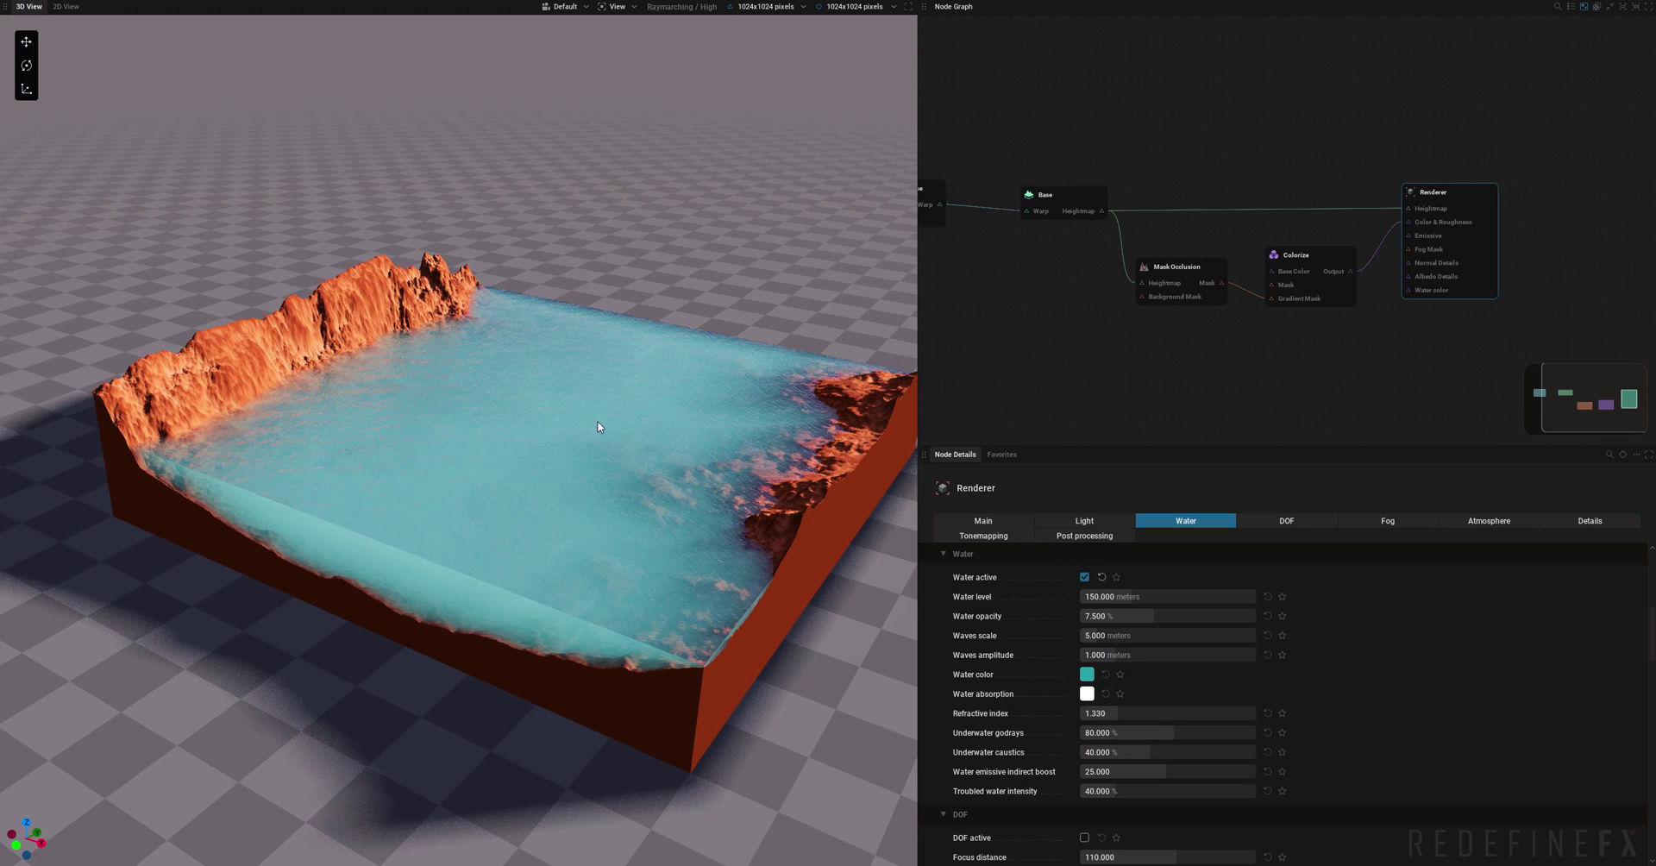
{"action": "left_click_drag", "start_coordinate": [598, 423], "coordinate": [634, 375]}
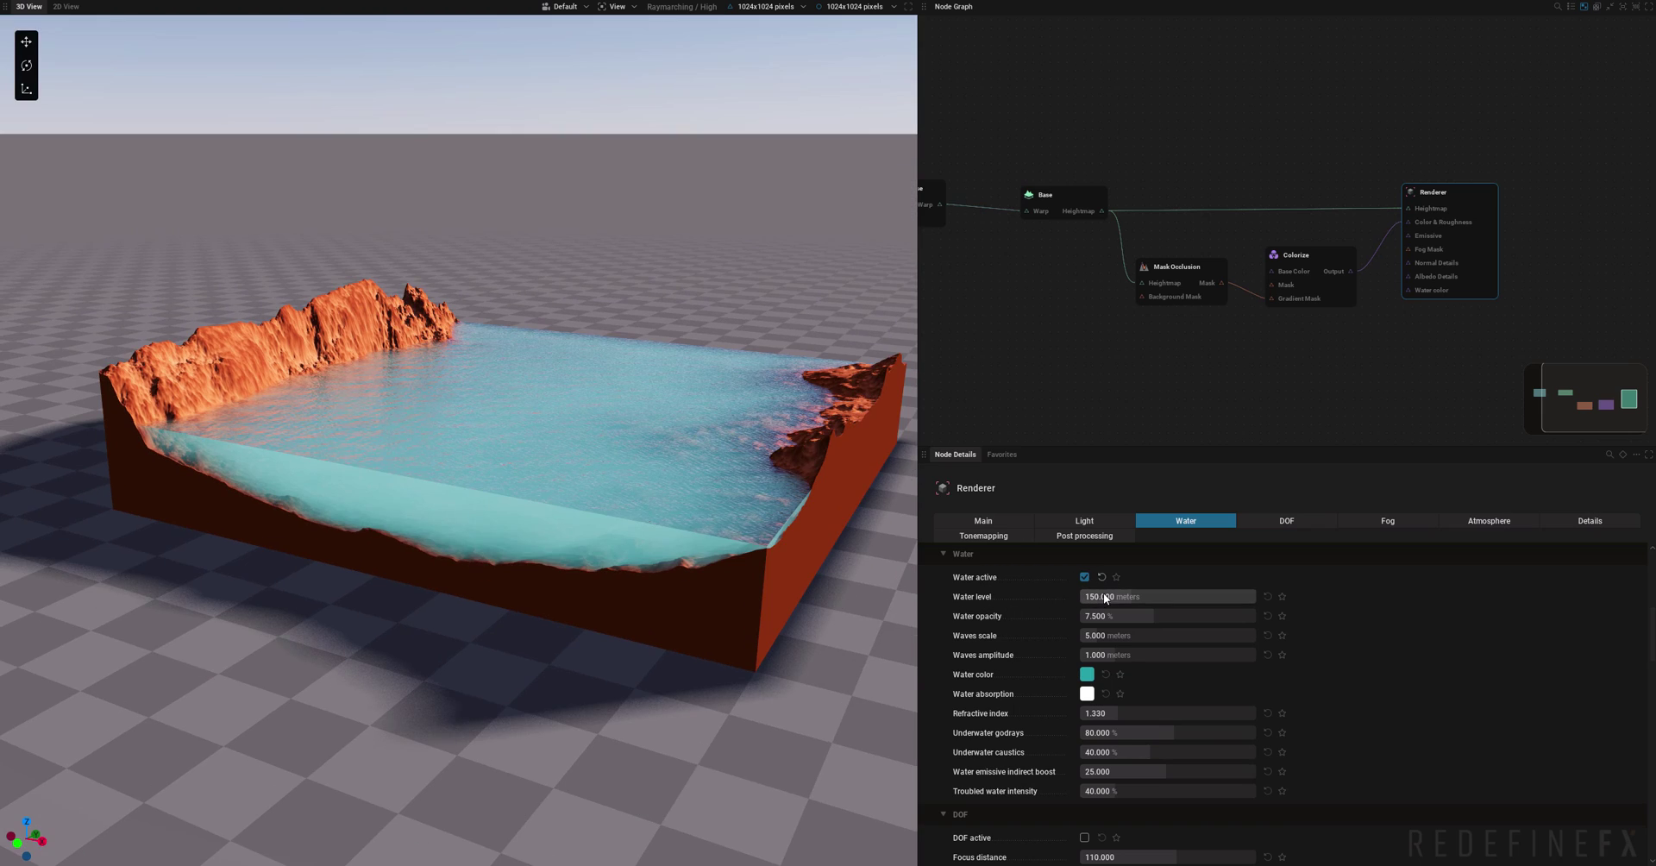
{"action": "left_click_drag", "start_coordinate": [1107, 598], "coordinate": [1110, 727]}
Change the Renderer's water color from teal to a darker, deeper blue.
{"action": "left_click", "coordinate": [1087, 674]}
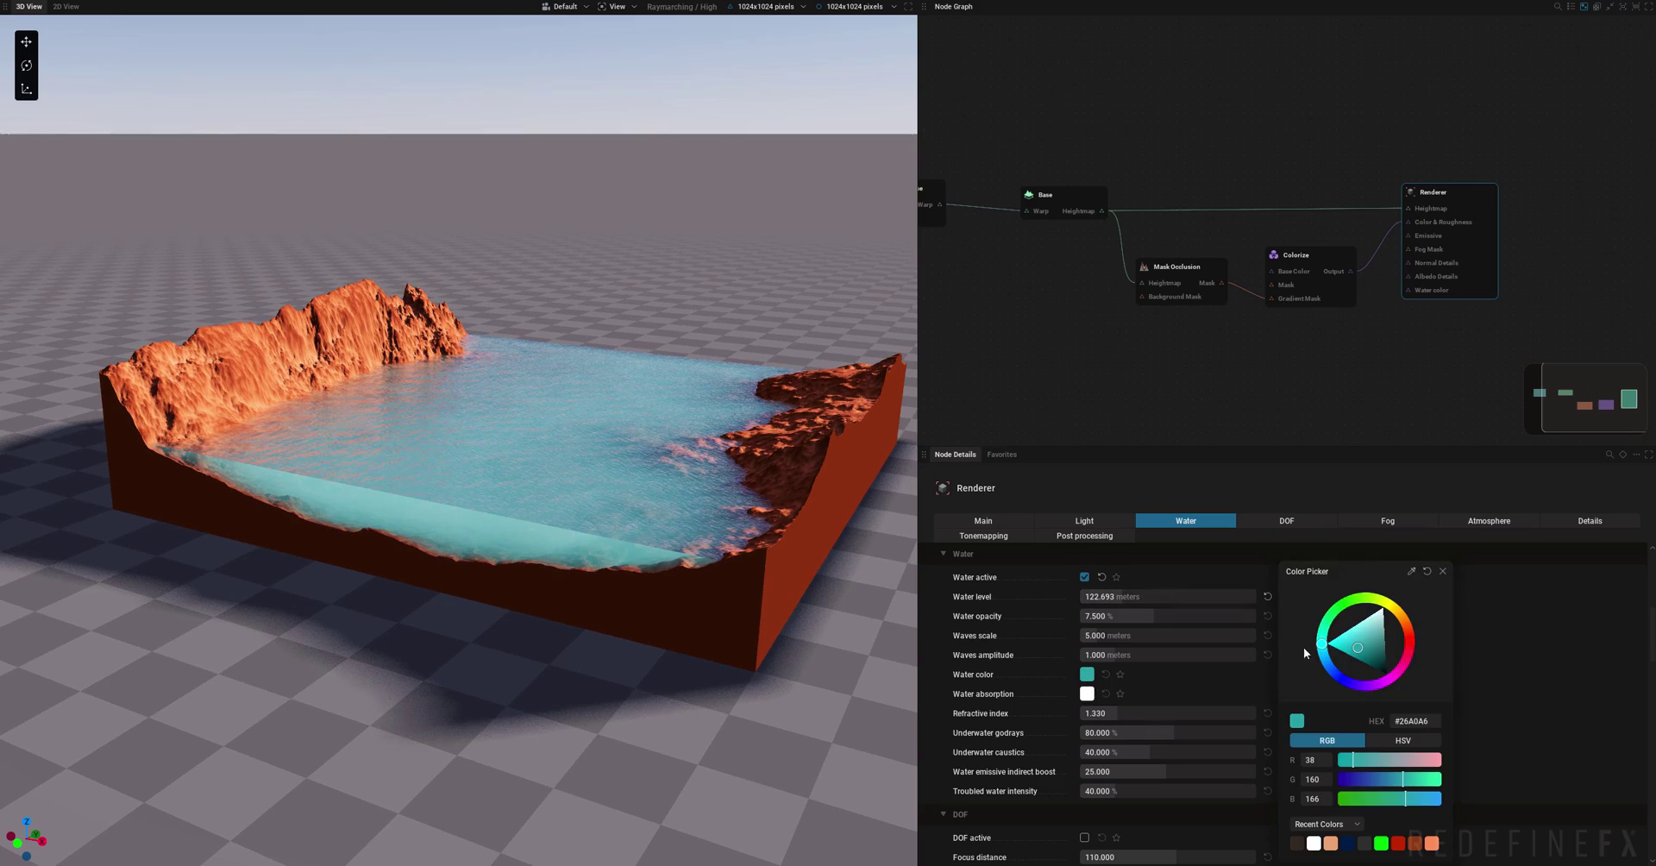
{"action": "left_click_drag", "start_coordinate": [1321, 646], "coordinate": [1365, 665]}
{"action": "left_click_drag", "start_coordinate": [459, 405], "coordinate": [483, 483]}
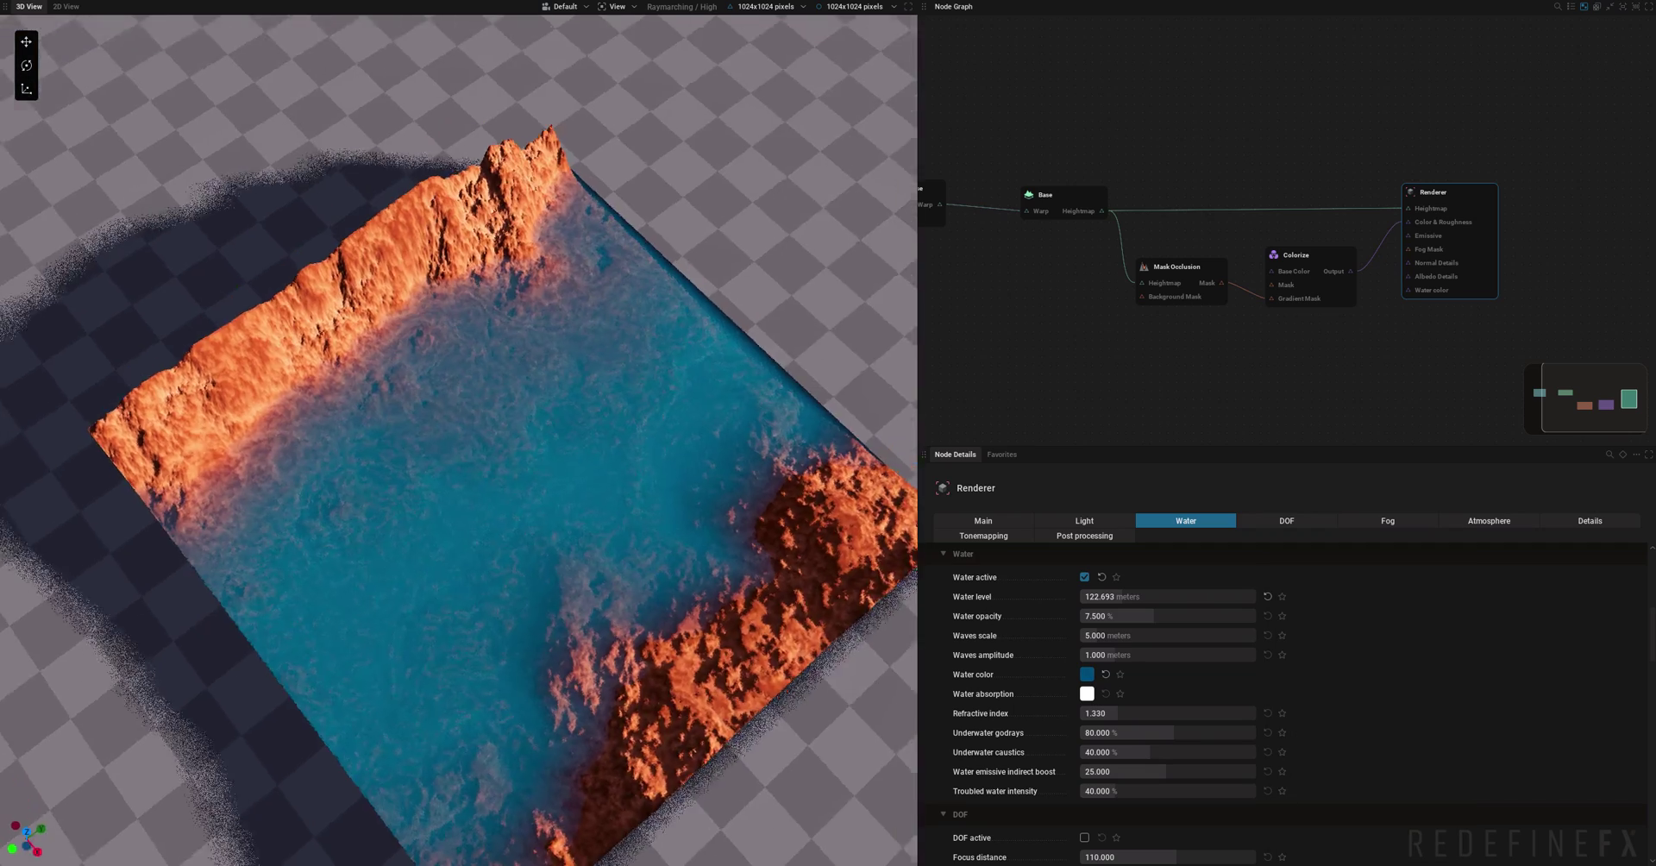
Change the Base node's shape type to Mountain Ridge.
{"action": "middle_click_drag", "start_coordinate": [1098, 125], "coordinate": [1196, 138]}
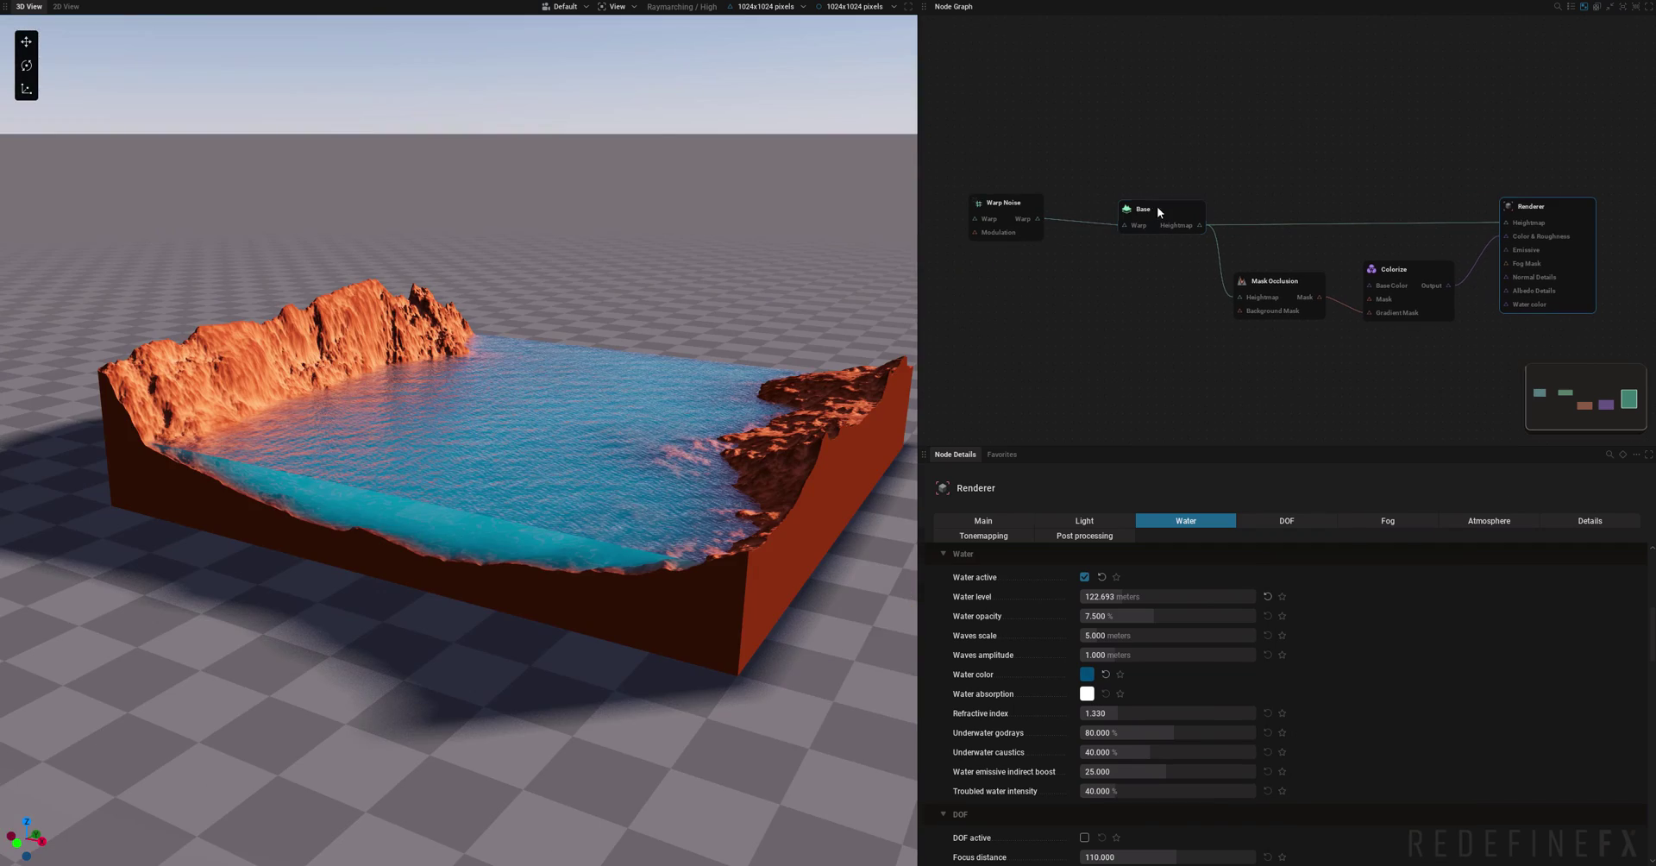
{"action": "left_click", "coordinate": [1157, 210]}
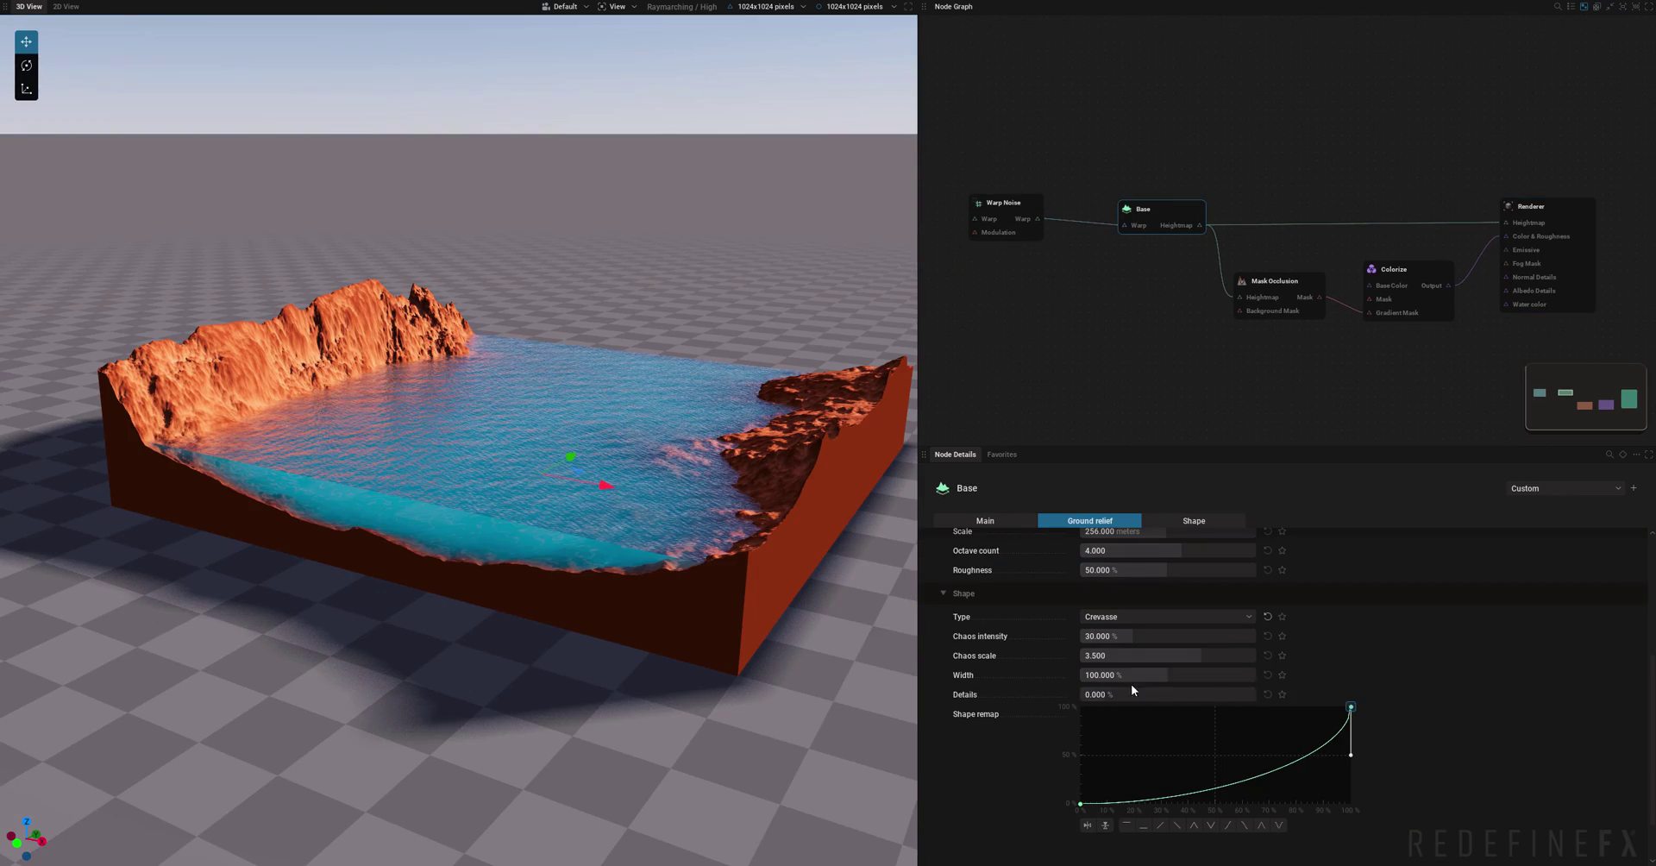
{"action": "left_click", "coordinate": [1118, 617]}
{"action": "left_click", "coordinate": [1138, 700]}
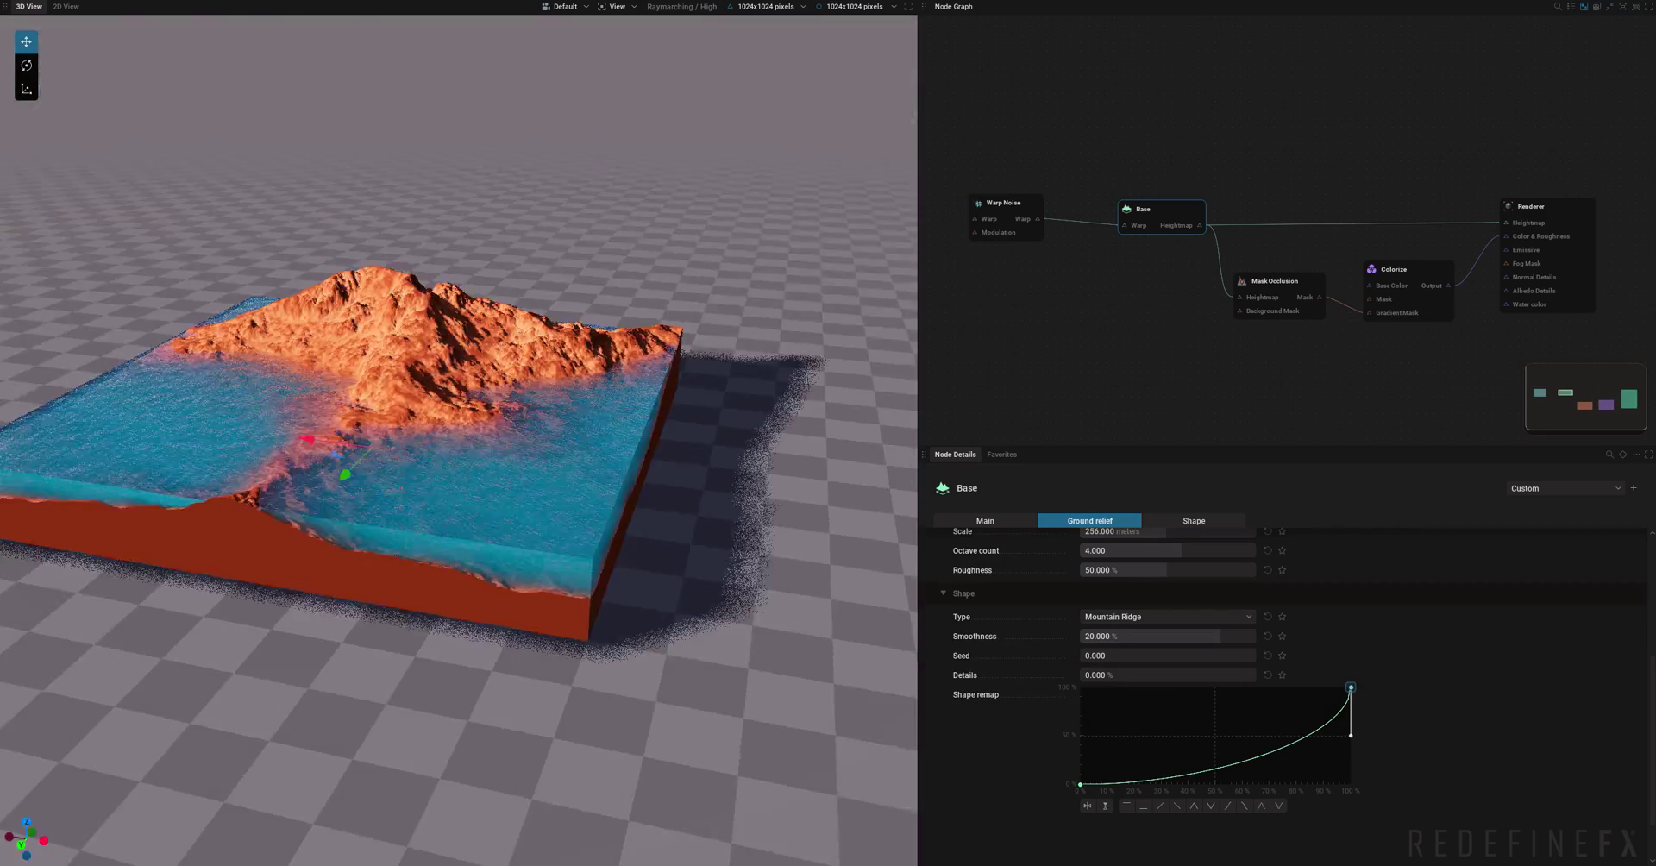
{"action": "left_click_drag", "start_coordinate": [371, 414], "coordinate": [590, 323]}
{"action": "scroll", "coordinate": [412, 384], "scroll_direction": "up", "scroll_amount": 4}
{"action": "mouse_move", "coordinate": [412, 384]}
{"action": "left_mouse_down"}
{"action": "mouse_move", "coordinate": [470, 457]}
{"action": "mouse_move", "coordinate": [504, 547]}
{"action": "mouse_move", "coordinate": [517, 332]}
{"action": "mouse_move", "coordinate": [439, 371]}
{"action": "left_mouse_up"}
Set the Renderer's light azimuth to about 162.6° to move the sun around the terrain.
{"action": "left_click", "coordinate": [1531, 209]}
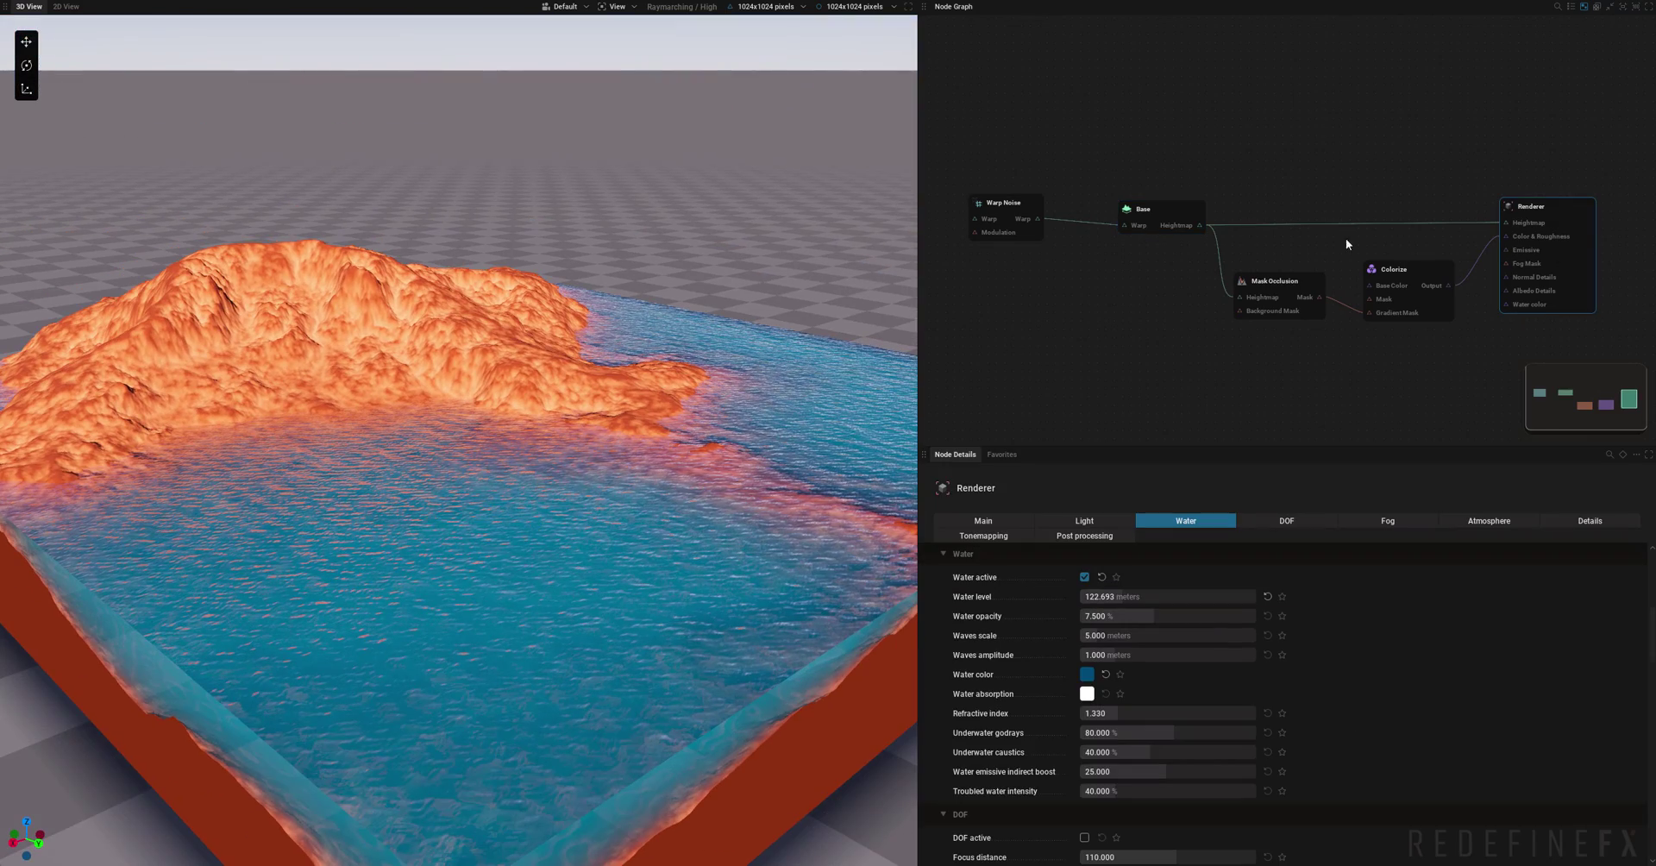
{"action": "left_click", "coordinate": [1078, 522]}
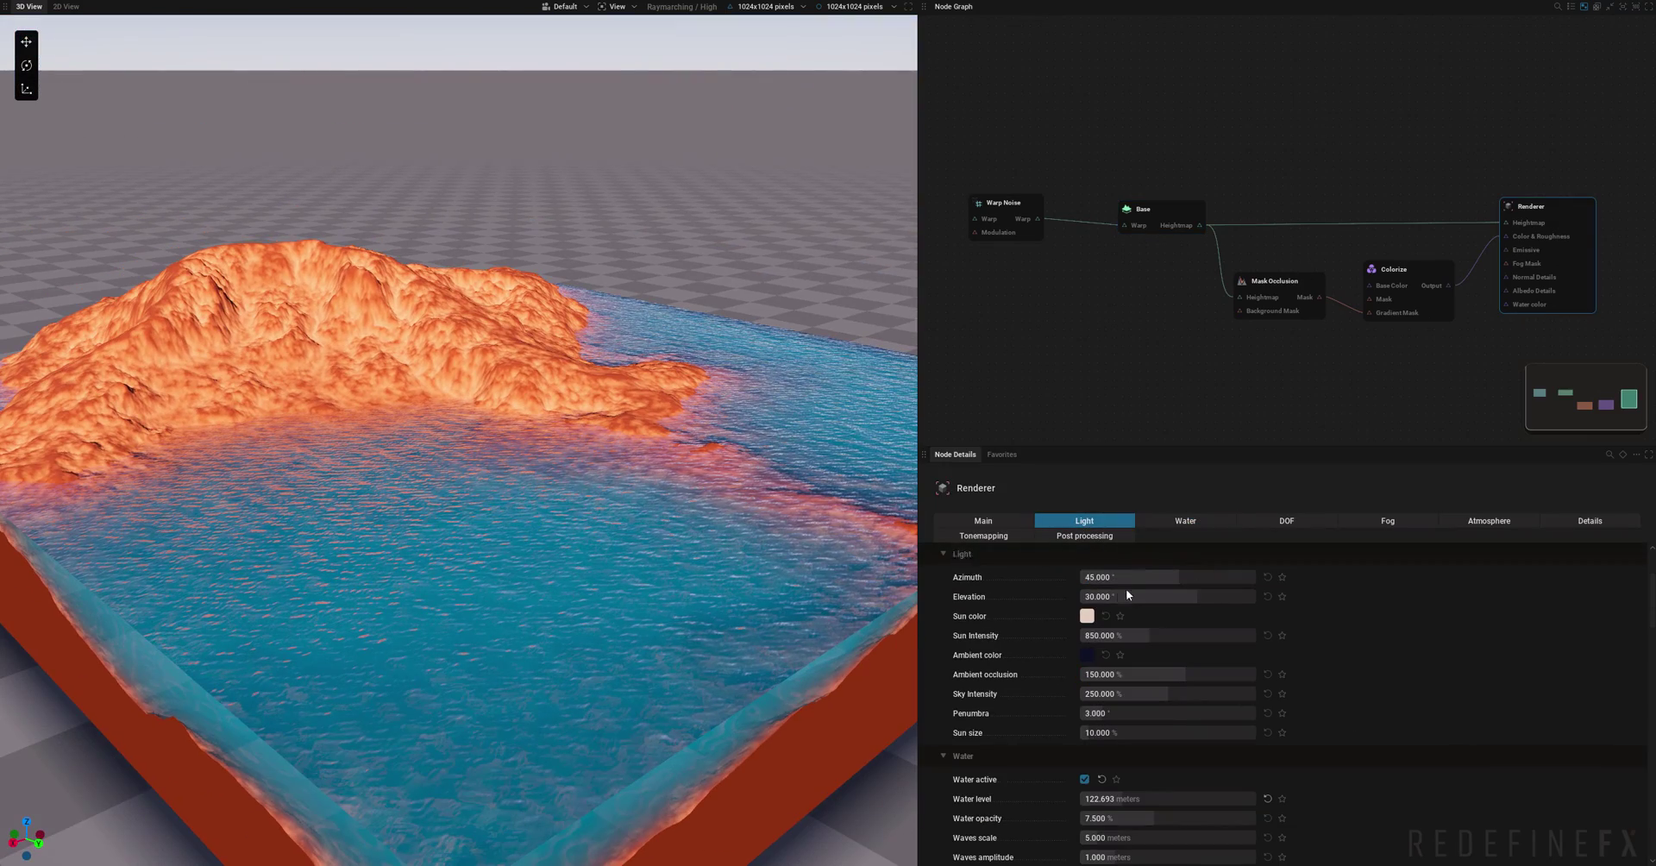
{"action": "left_click_drag", "start_coordinate": [1103, 580], "coordinate": [1156, 579]}
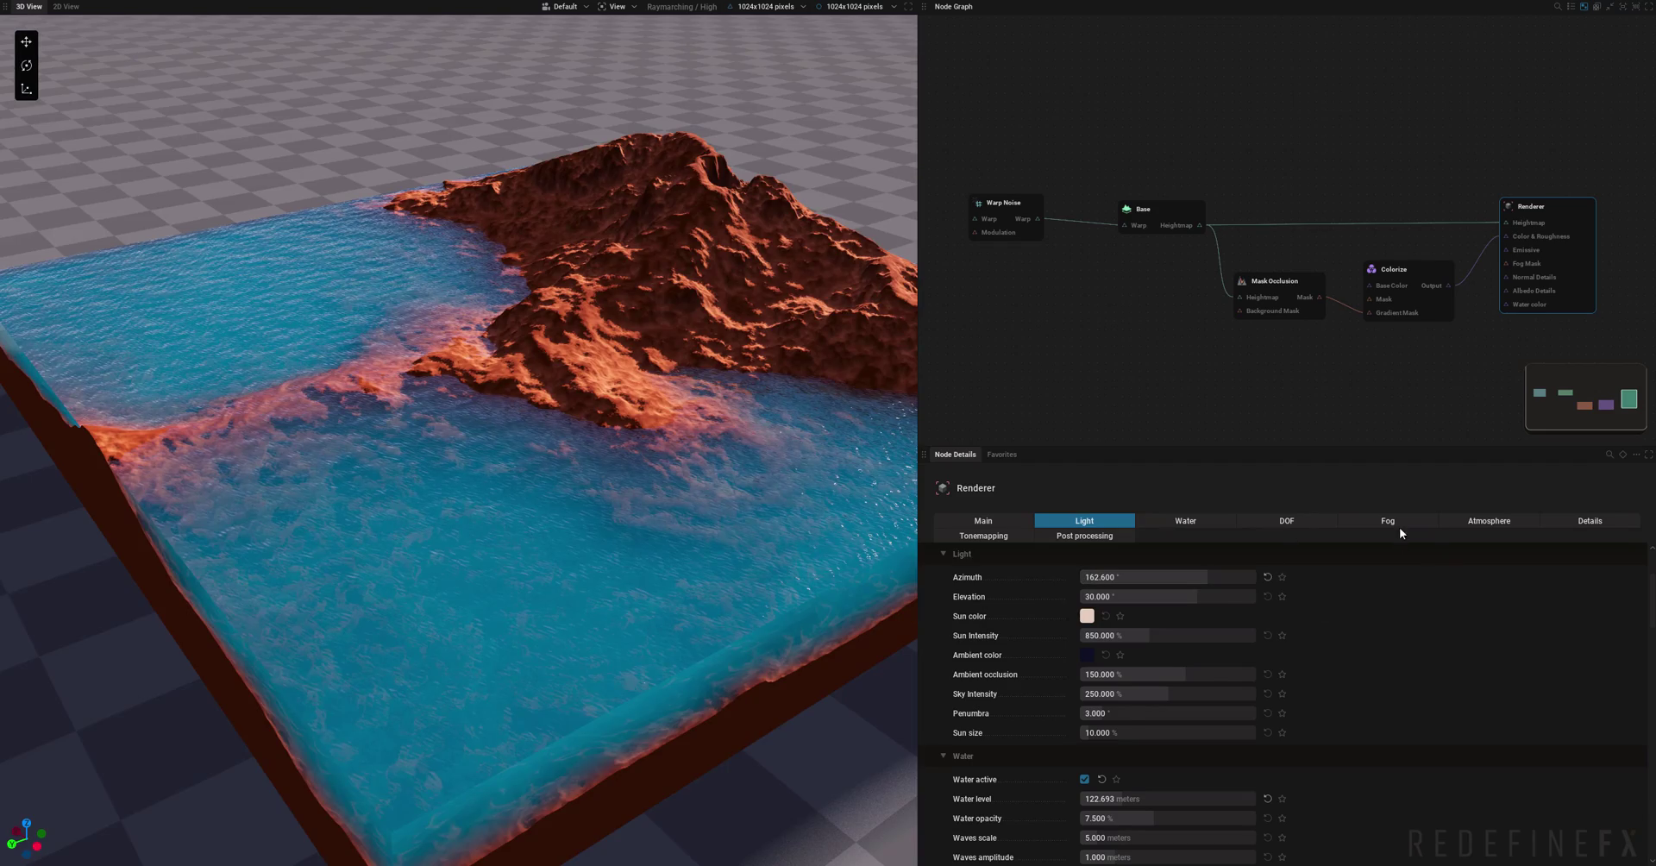
Activate fog on the Renderer, with the clouds scale at about 120.7% and the fog coverage at 38.
{"action": "left_click", "coordinate": [1397, 526]}
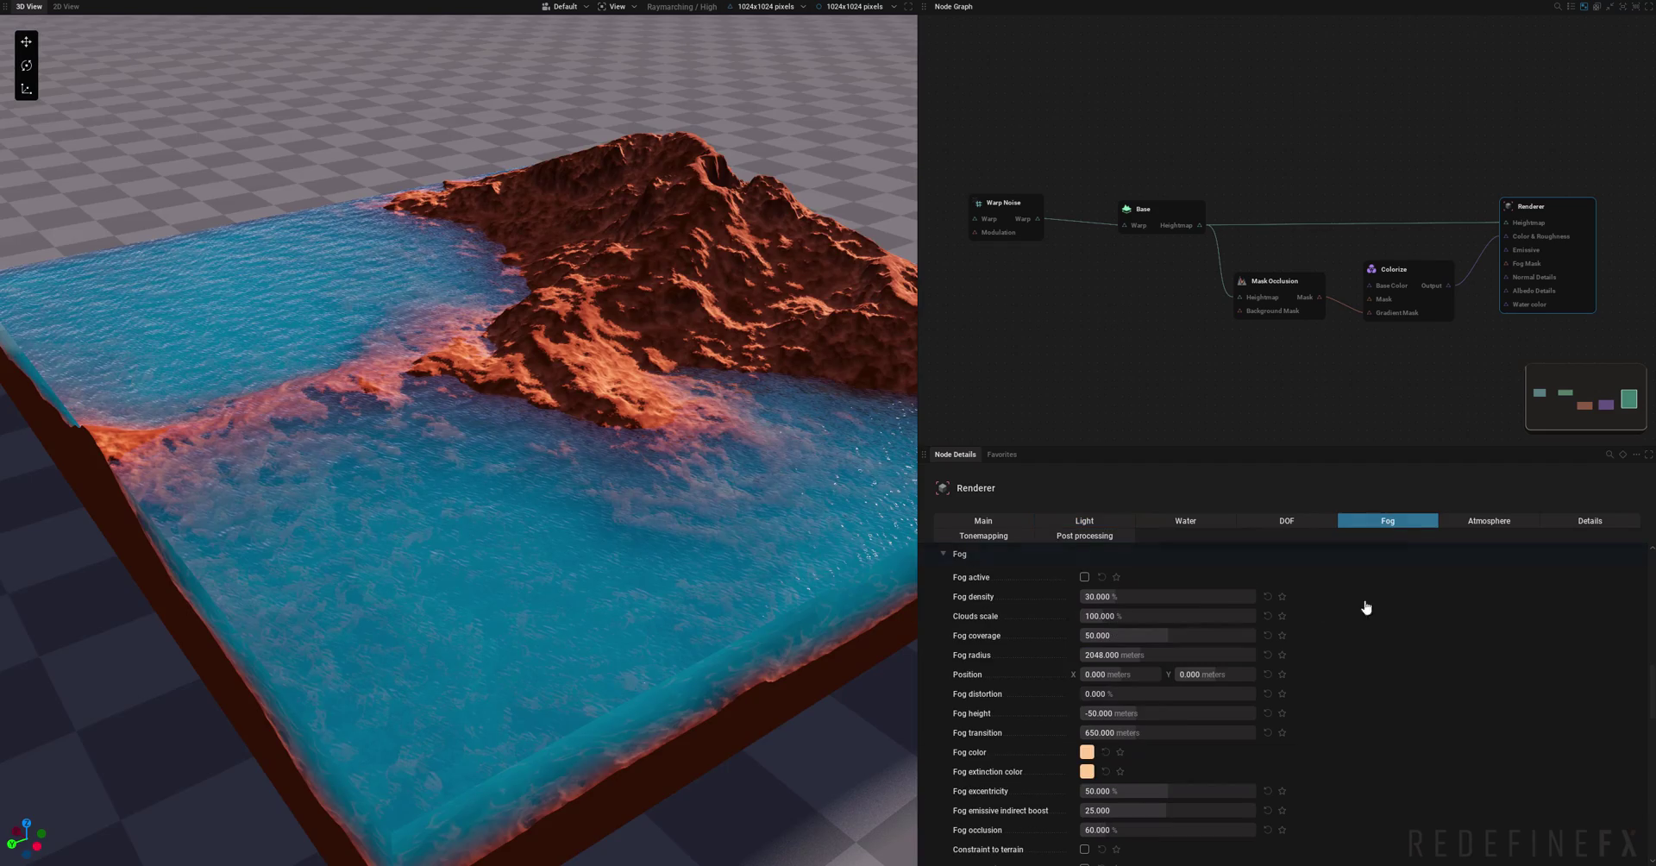
{"action": "left_click", "coordinate": [1084, 576]}
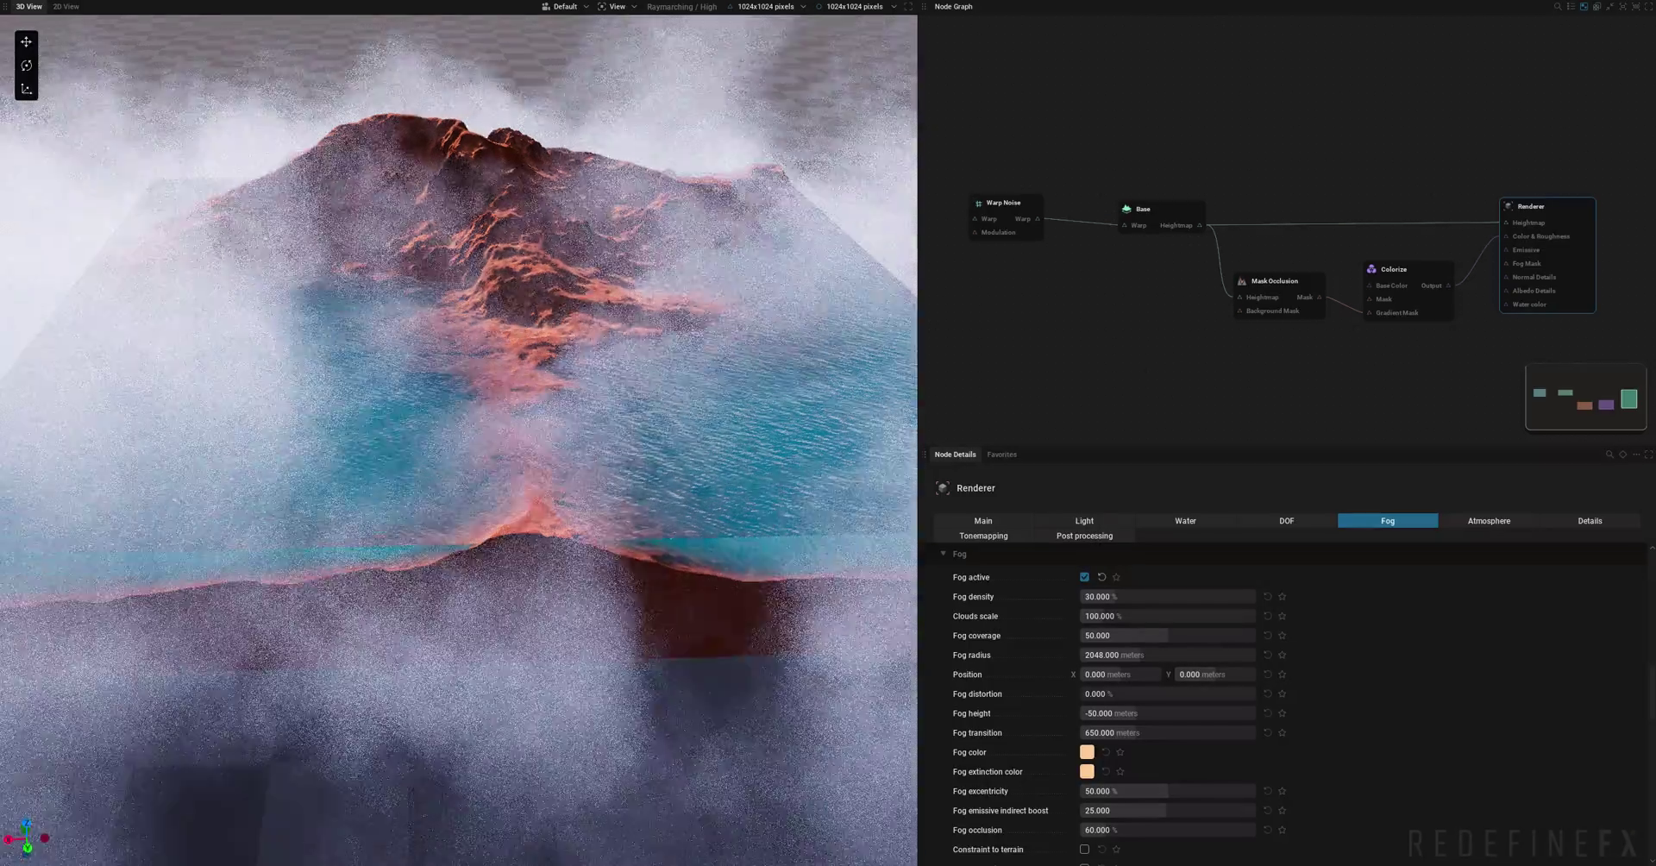
{"action": "middle_click_drag", "start_coordinate": [458, 388], "coordinate": [405, 380]}
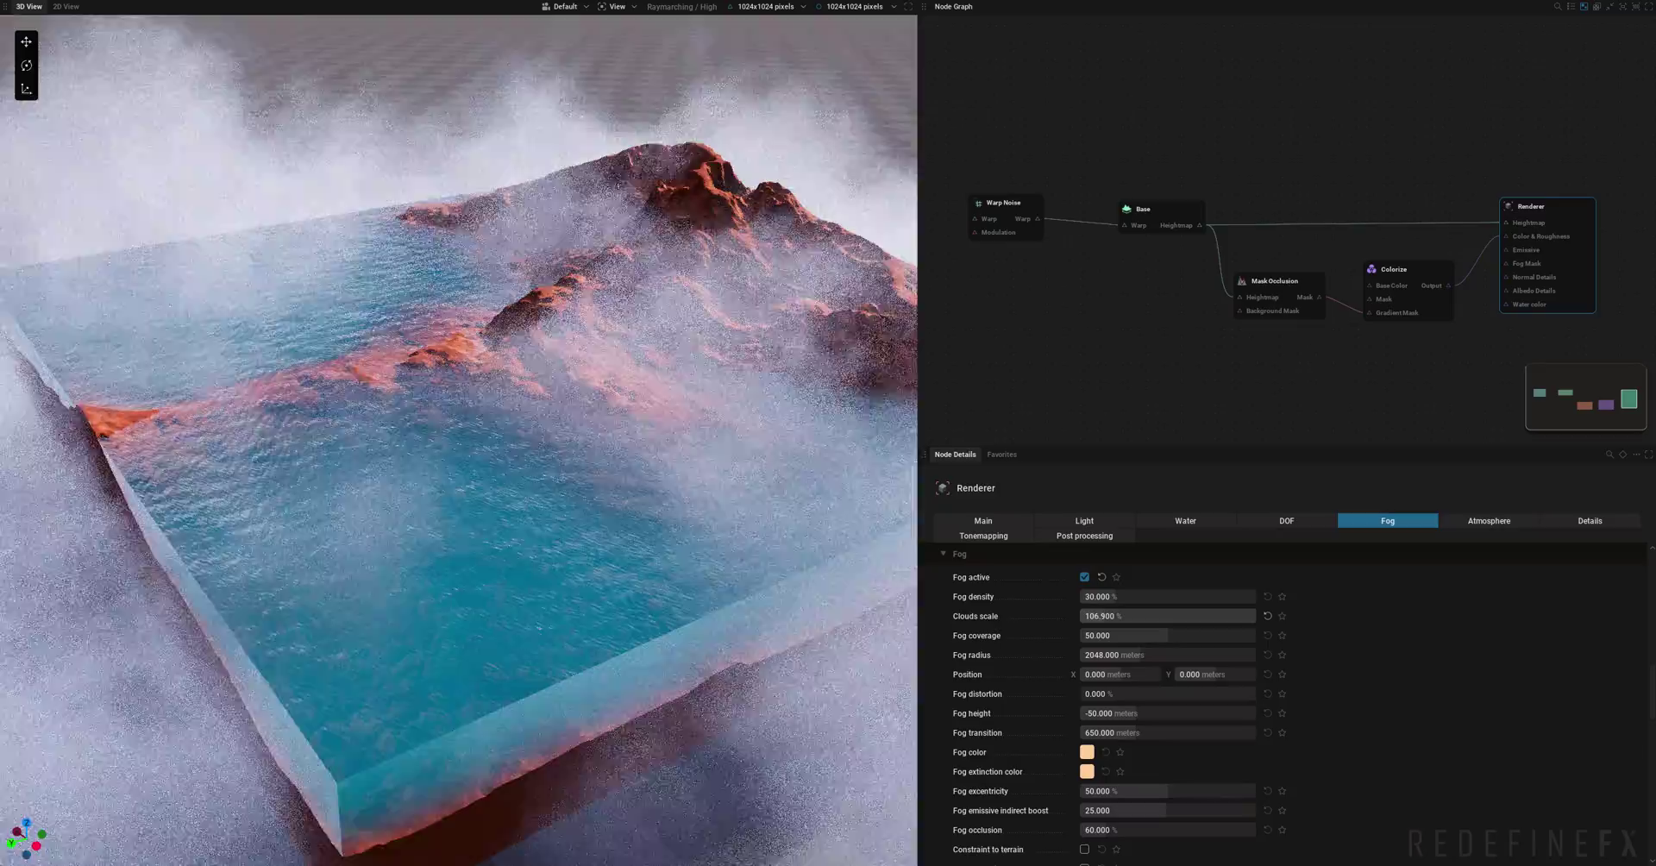
{"action": "mouse_move", "coordinate": [1130, 616]}
{"action": "left_mouse_down"}
{"action": "mouse_move", "coordinate": [1190, 616]}
{"action": "mouse_move", "coordinate": [1126, 636]}
{"action": "mouse_move", "coordinate": [1145, 636]}
{"action": "left_mouse_up"}
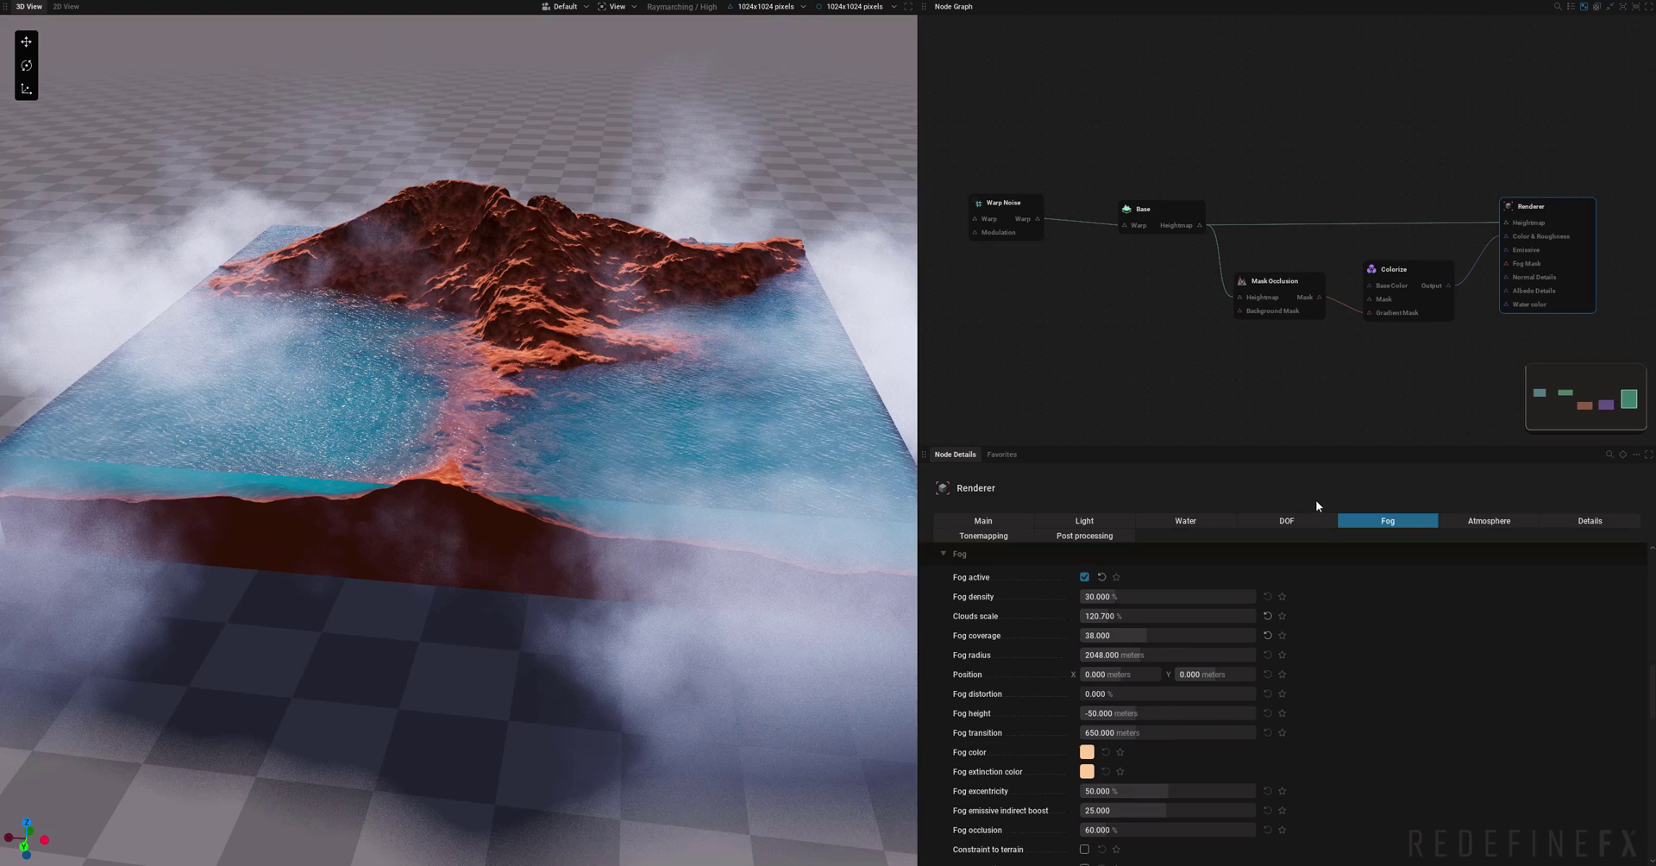
Activate the atmosphere on the Renderer, toggling it to compare the scene with and without it.
{"action": "left_click", "coordinate": [1501, 523]}
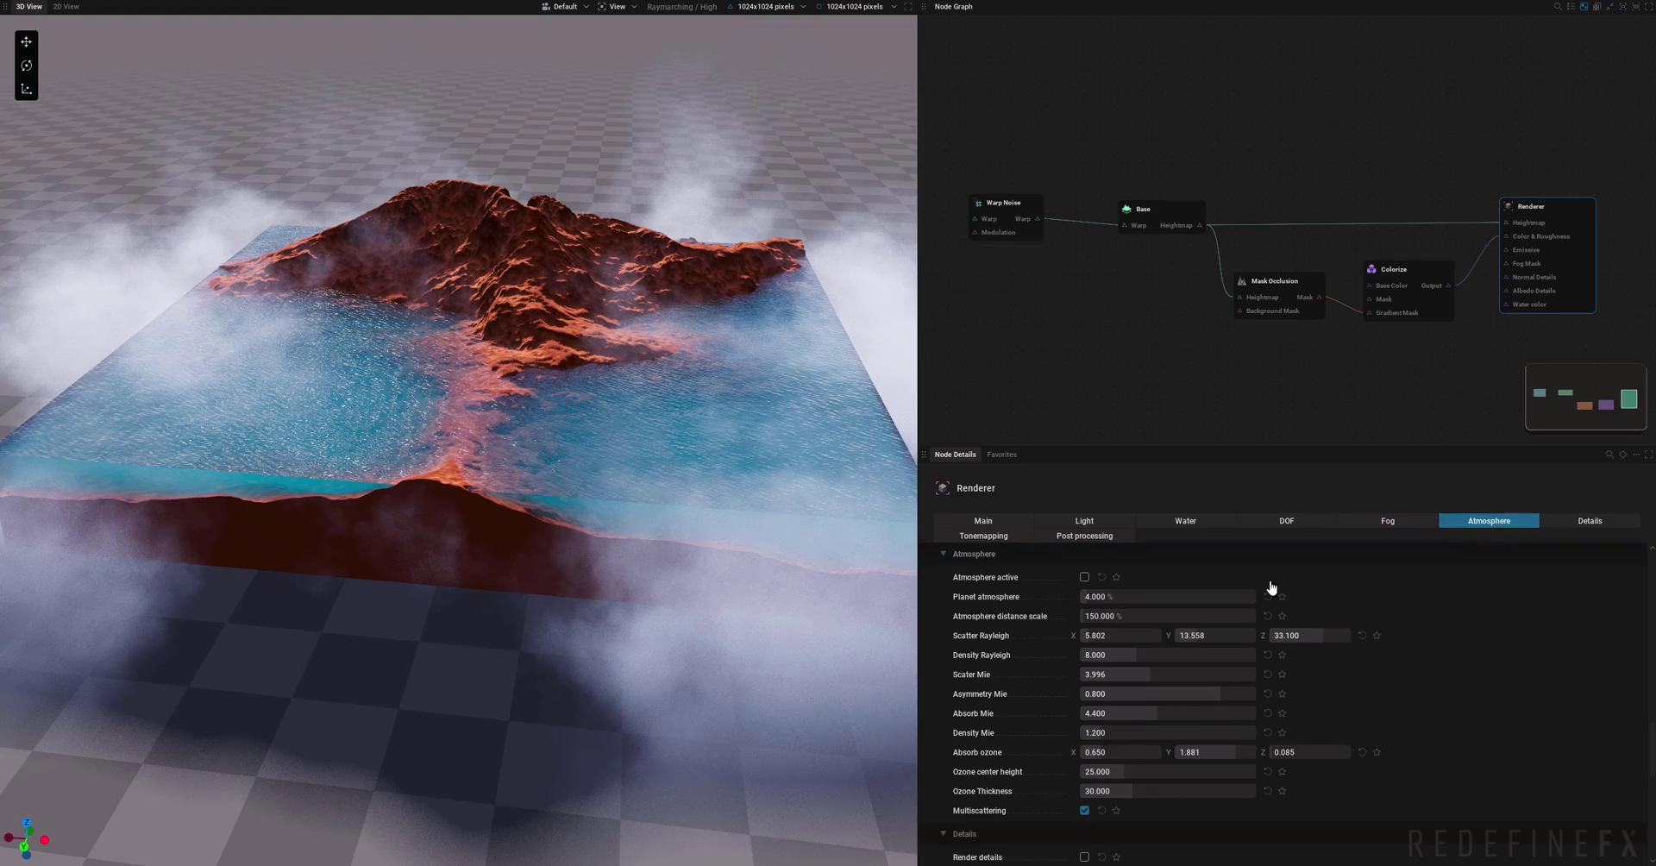
{"action": "left_click", "coordinate": [1085, 579]}
{"action": "left_click", "coordinate": [1086, 579]}
{"action": "left_click_drag", "start_coordinate": [871, 483], "coordinate": [834, 406]}
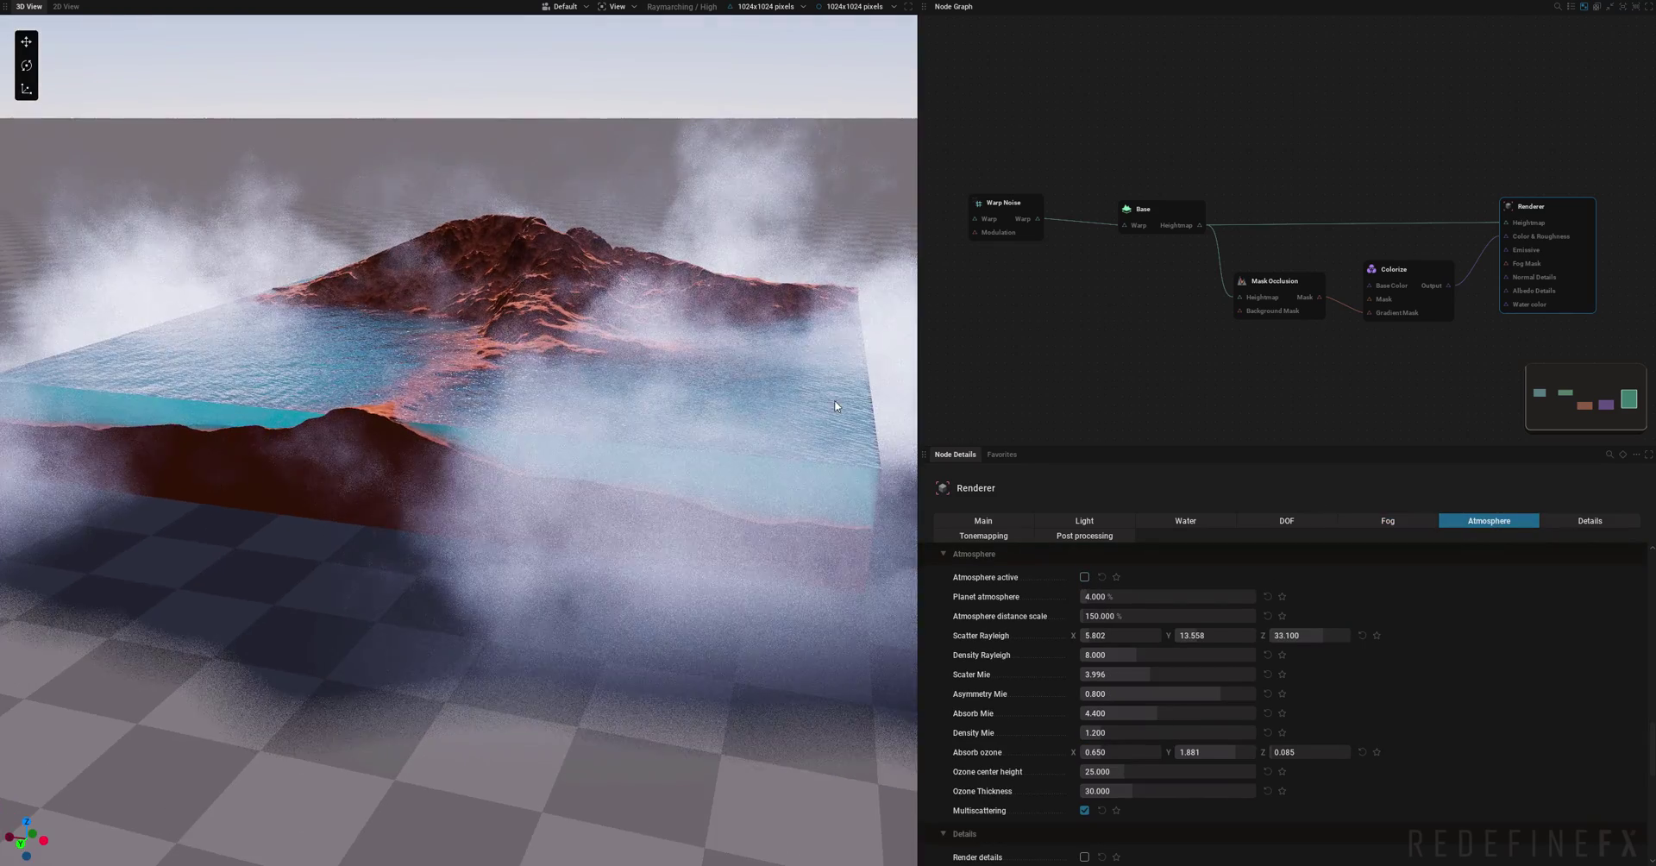
{"action": "left_click_drag", "start_coordinate": [550, 106], "coordinate": [609, 106]}
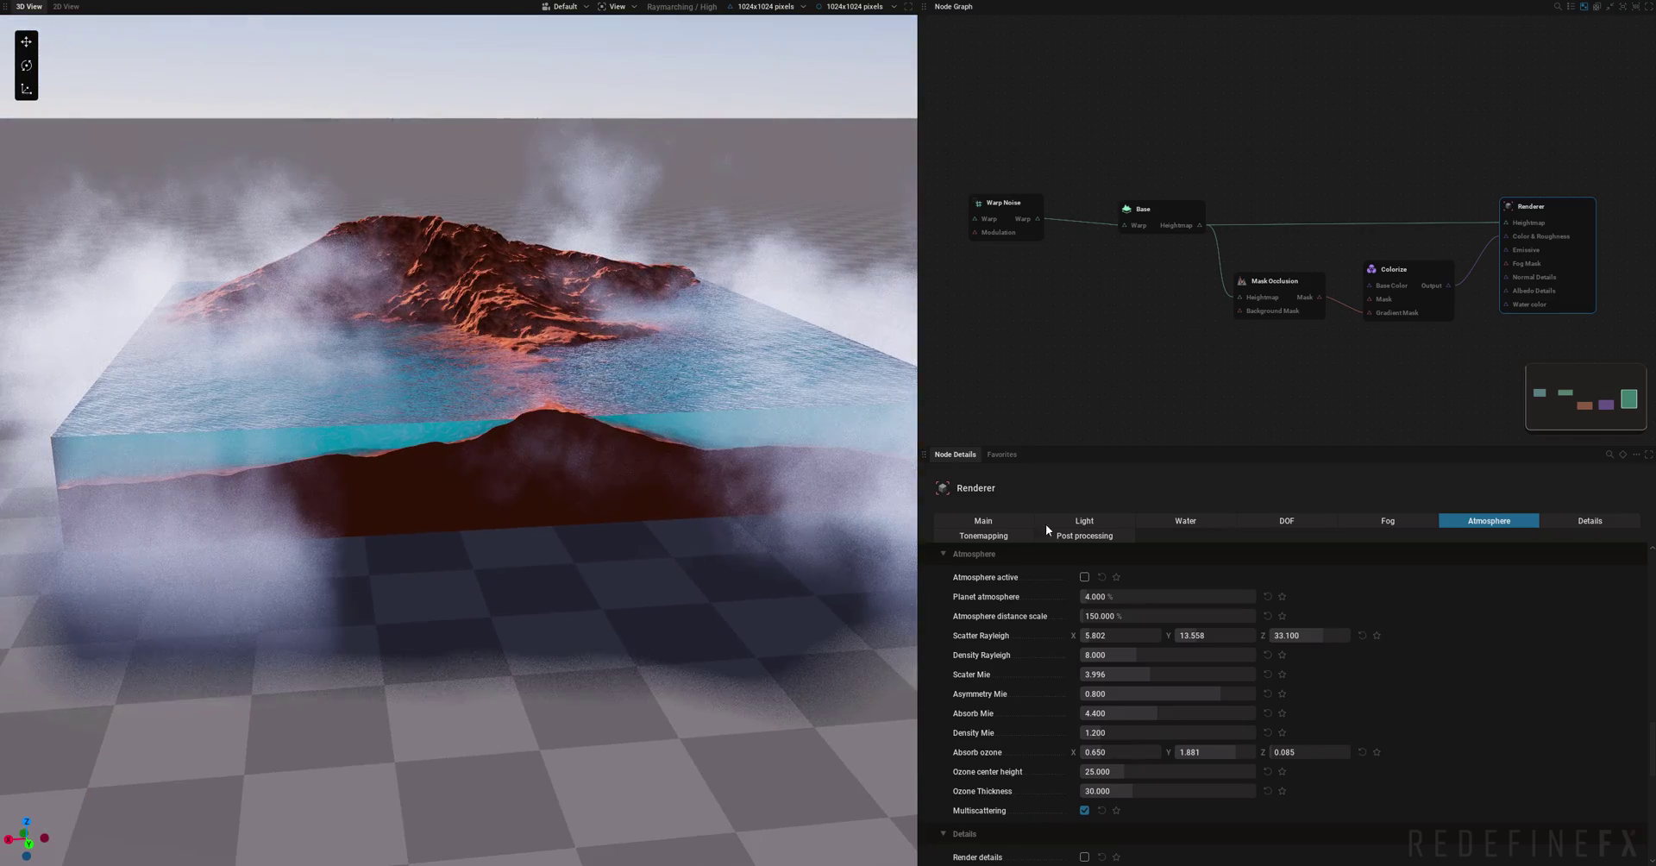
{"action": "left_click", "coordinate": [1084, 577]}
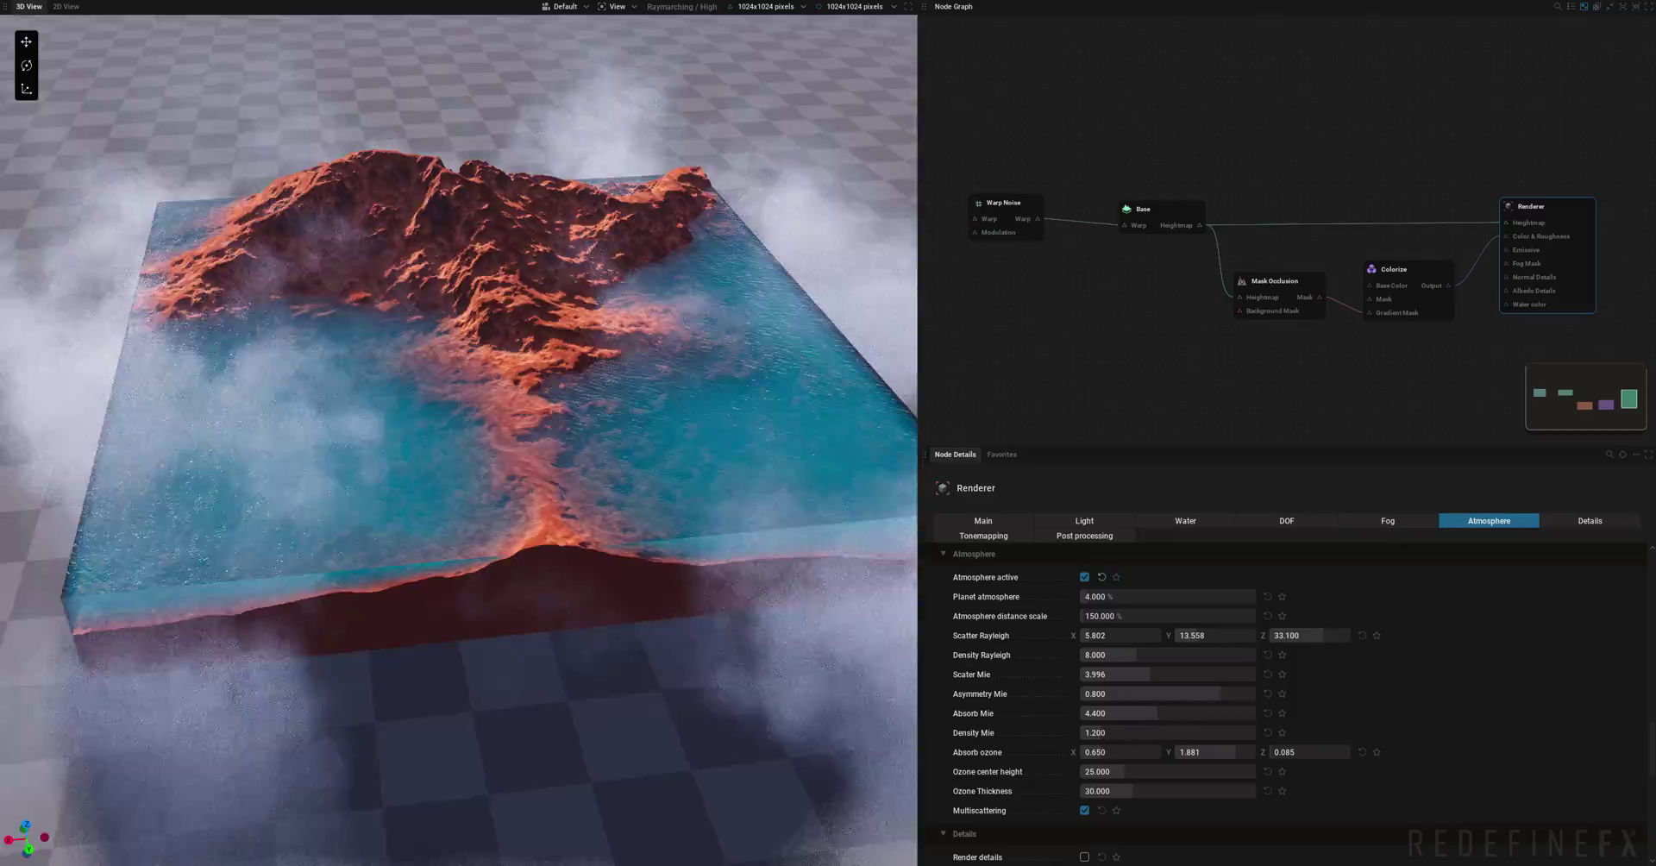
Set the Renderer's water opacity to about 7.68%.
{"action": "left_click_drag", "start_coordinate": [552, 186], "coordinate": [561, 122]}
{"action": "scroll", "coordinate": [562, 121], "scroll_direction": "up", "scroll_amount": 4}
{"action": "mouse_move", "coordinate": [1104, 616]}
{"action": "left_mouse_down"}
{"action": "mouse_move", "coordinate": [1085, 615]}
{"action": "mouse_move", "coordinate": [1175, 616]}
{"action": "mouse_move", "coordinate": [1087, 616]}
{"action": "mouse_move", "coordinate": [1168, 615]}
{"action": "mouse_move", "coordinate": [1089, 616]}
{"action": "mouse_move", "coordinate": [1165, 615]}
{"action": "mouse_move", "coordinate": [1134, 616]}
{"action": "left_mouse_up"}
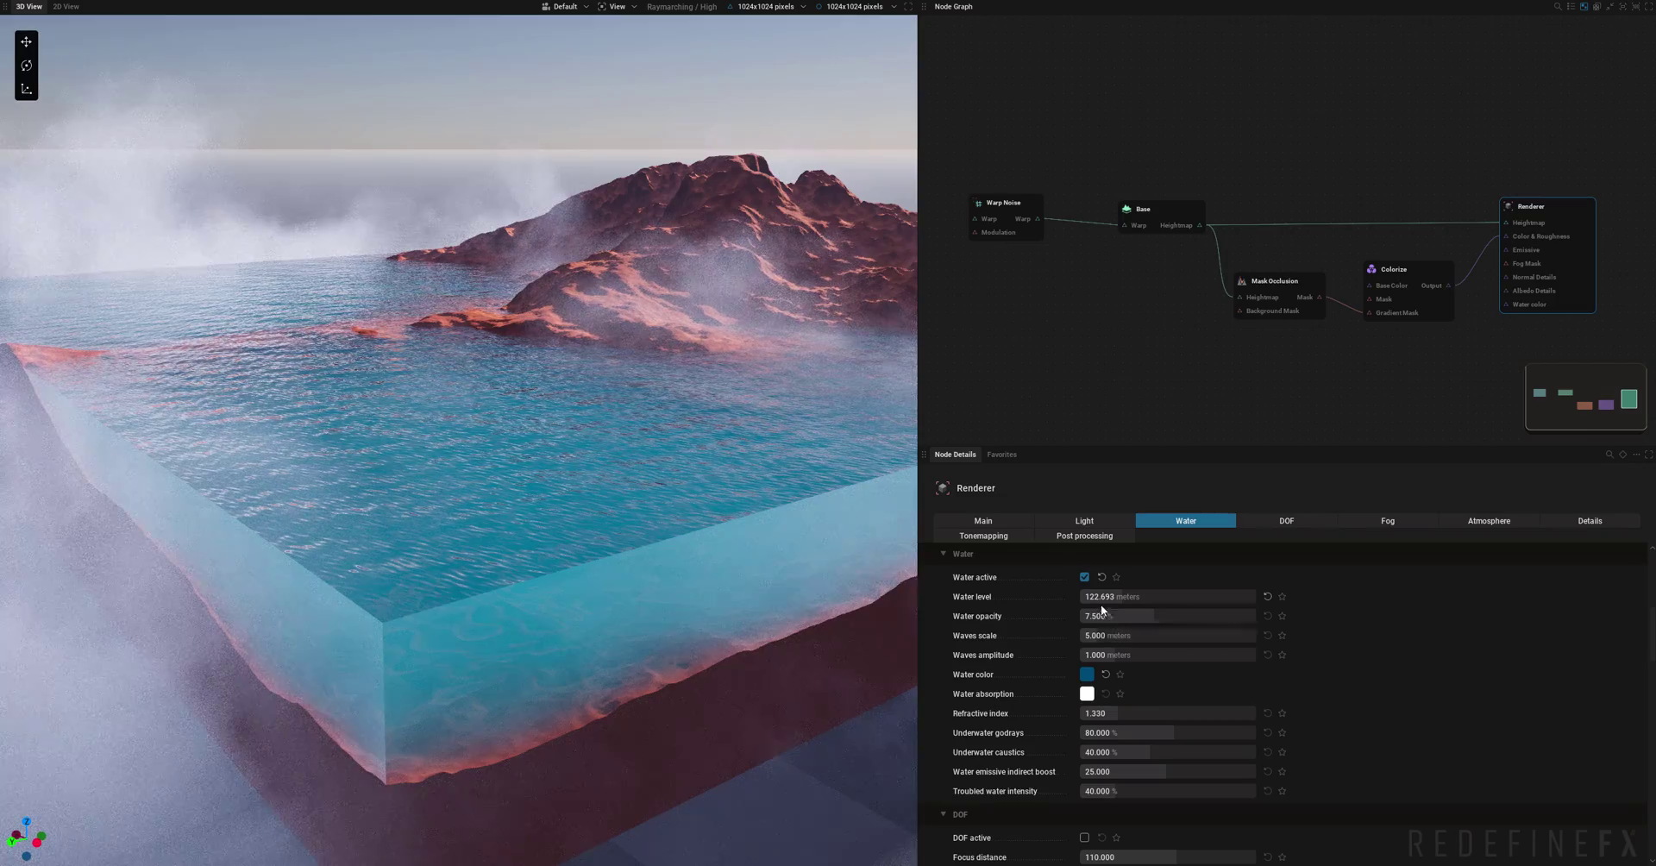
{"action": "mouse_move", "coordinate": [1114, 616]}
{"action": "left_mouse_down"}
{"action": "mouse_move", "coordinate": [1240, 616]}
{"action": "mouse_move", "coordinate": [1093, 615]}
{"action": "mouse_move", "coordinate": [1187, 616]}
{"action": "mouse_move", "coordinate": [1147, 616]}
{"action": "left_mouse_up"}
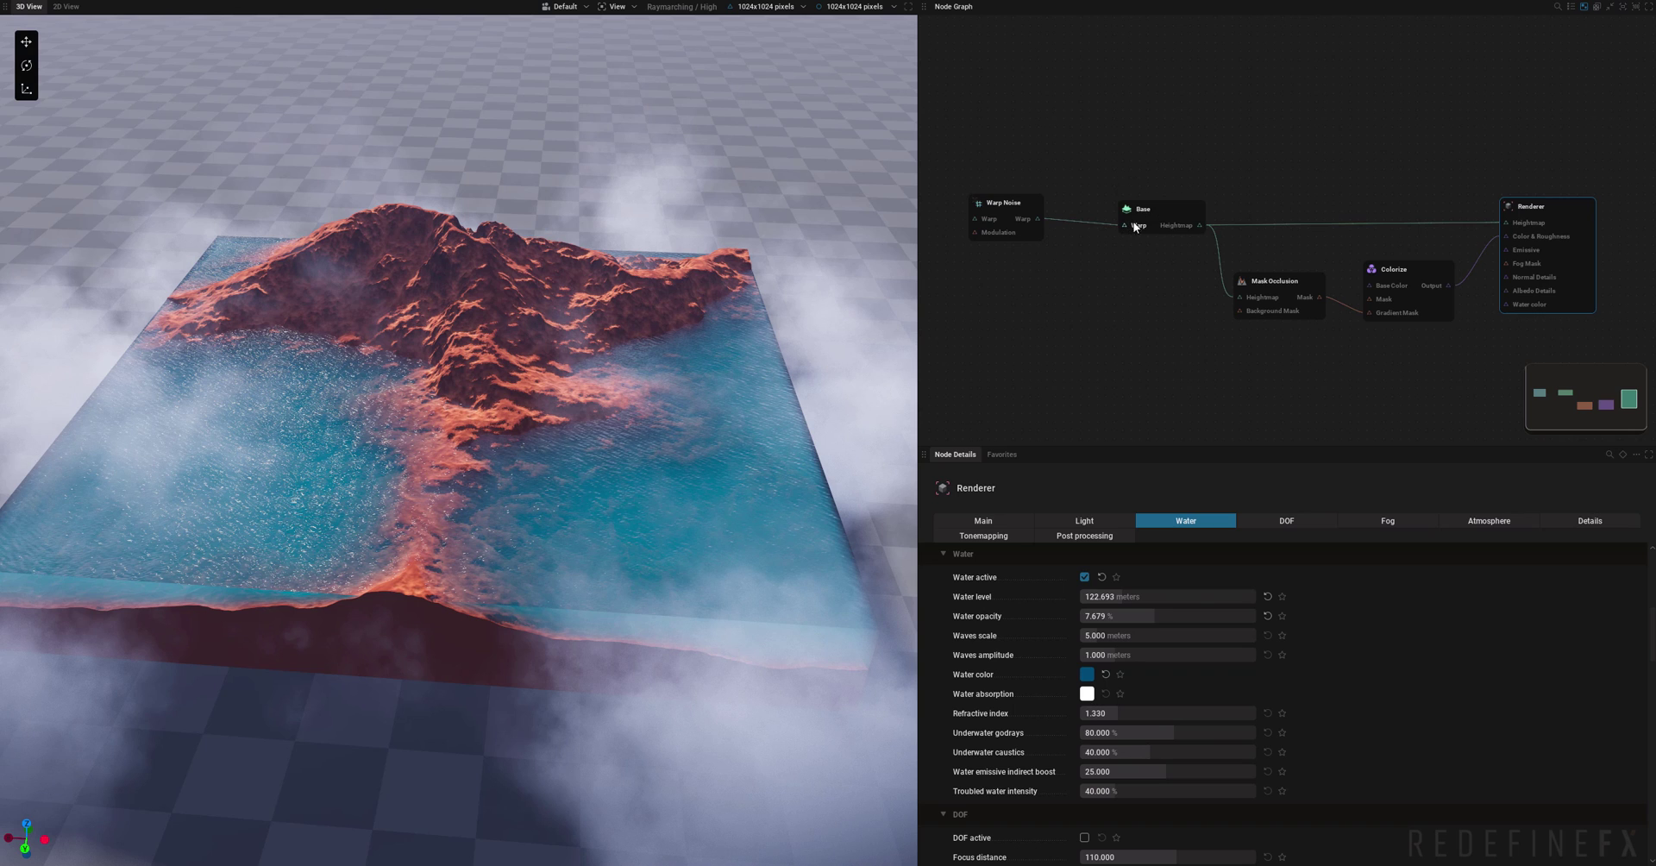
Add a Craters node fed by the Base heightmap and connect its Heightmap output to the Renderer's Heightmap input.
{"action": "left_click_drag", "start_coordinate": [1189, 228], "coordinate": [1256, 181]}
{"action": "mouse_move", "coordinate": [1258, 184]}
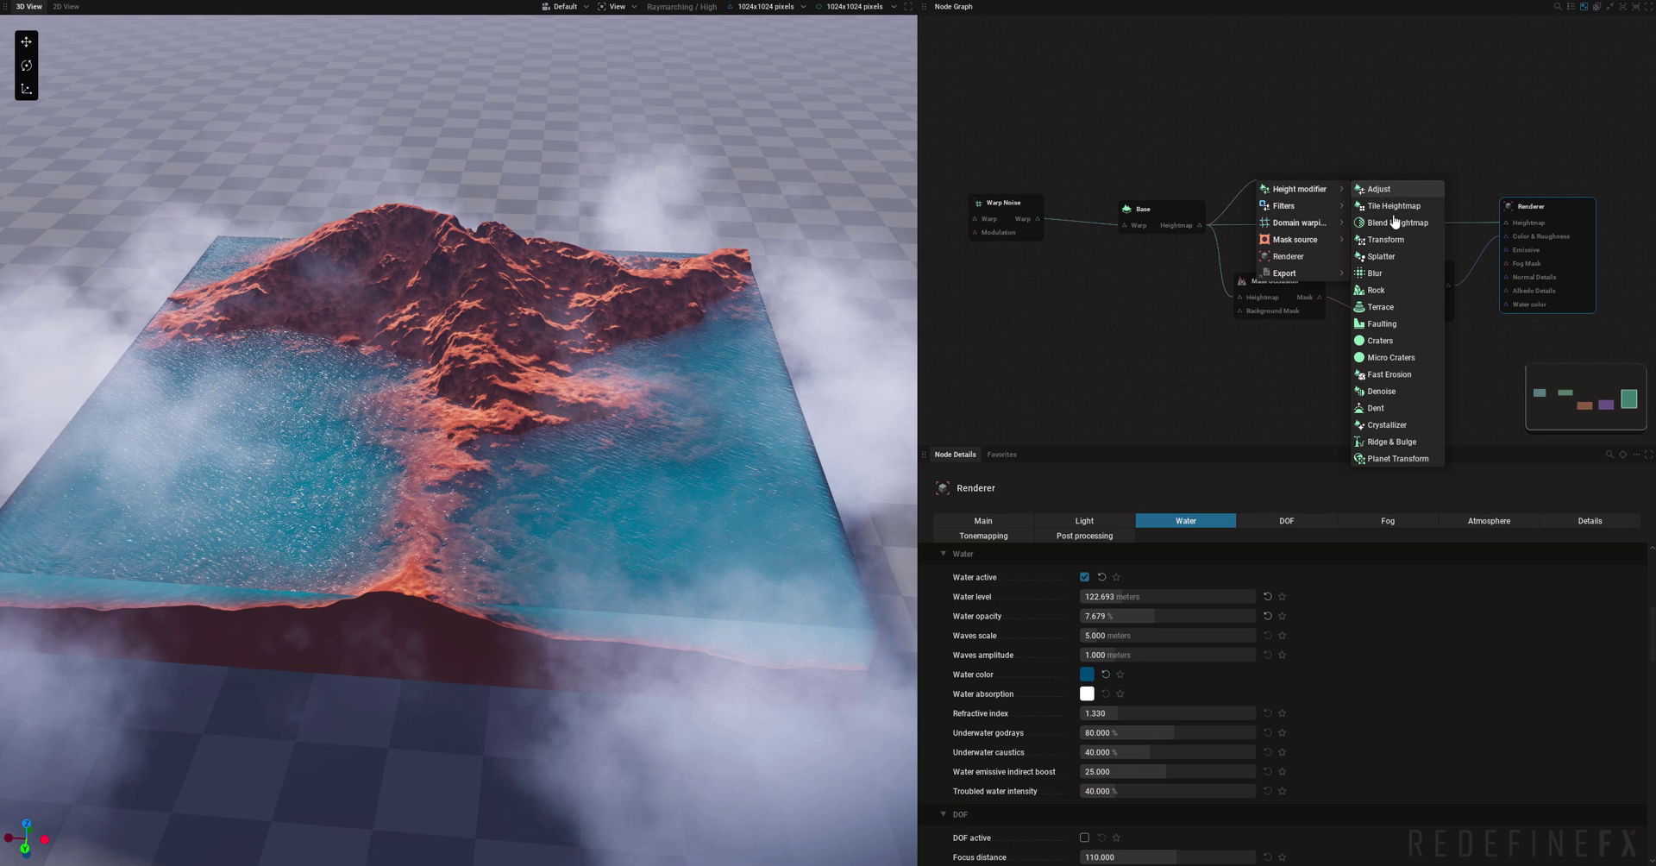
{"action": "left_click", "coordinate": [1381, 340]}
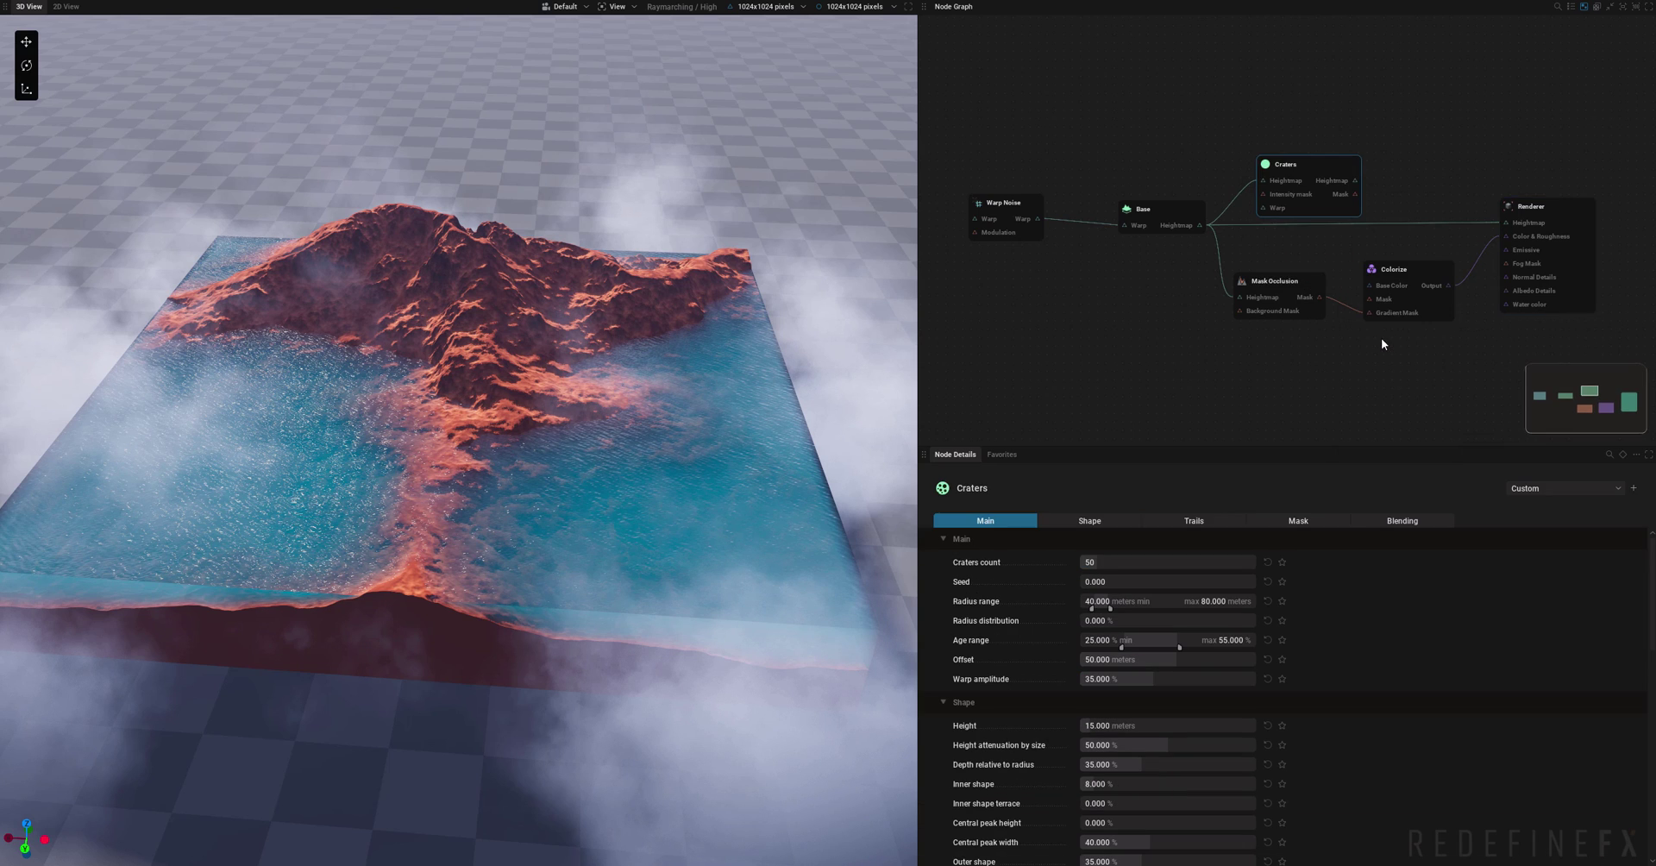
{"action": "left_click_drag", "start_coordinate": [1328, 159], "coordinate": [1521, 222]}
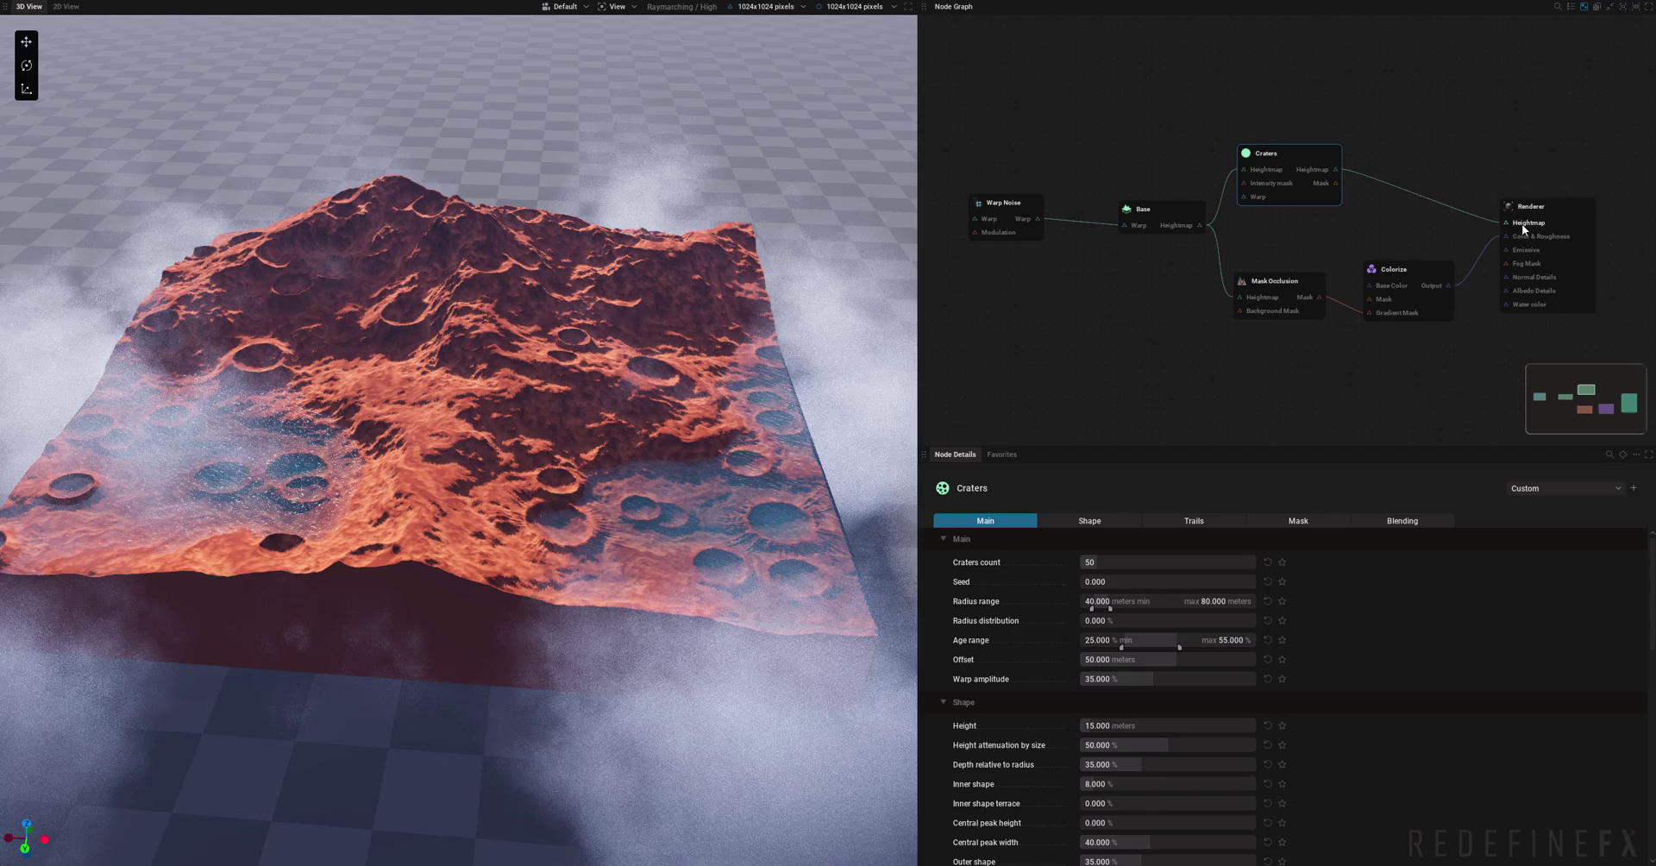
Set the craters count to 1 on the Craters node.
{"action": "left_click_drag", "start_coordinate": [593, 271], "coordinate": [532, 234]}
{"action": "scroll", "coordinate": [445, 302], "scroll_direction": "up", "scroll_amount": 5}
{"action": "scroll", "coordinate": [532, 398], "scroll_direction": "down", "scroll_amount": 10}
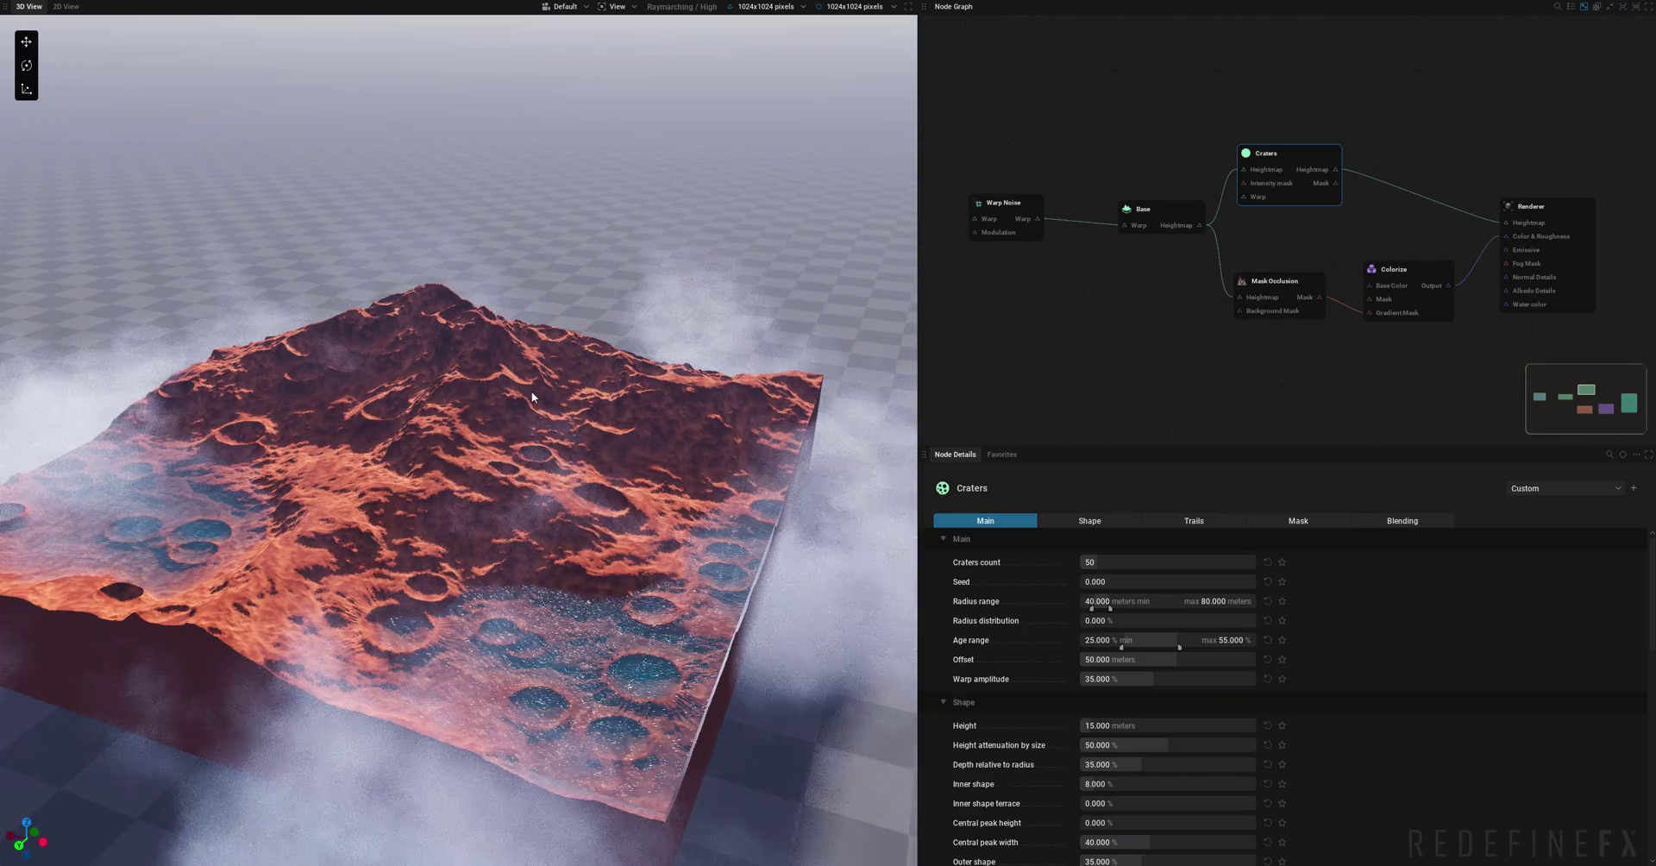
{"action": "left_click_drag", "start_coordinate": [532, 397], "coordinate": [637, 388]}
{"action": "left_click_drag", "start_coordinate": [1116, 563], "coordinate": [1088, 563]}
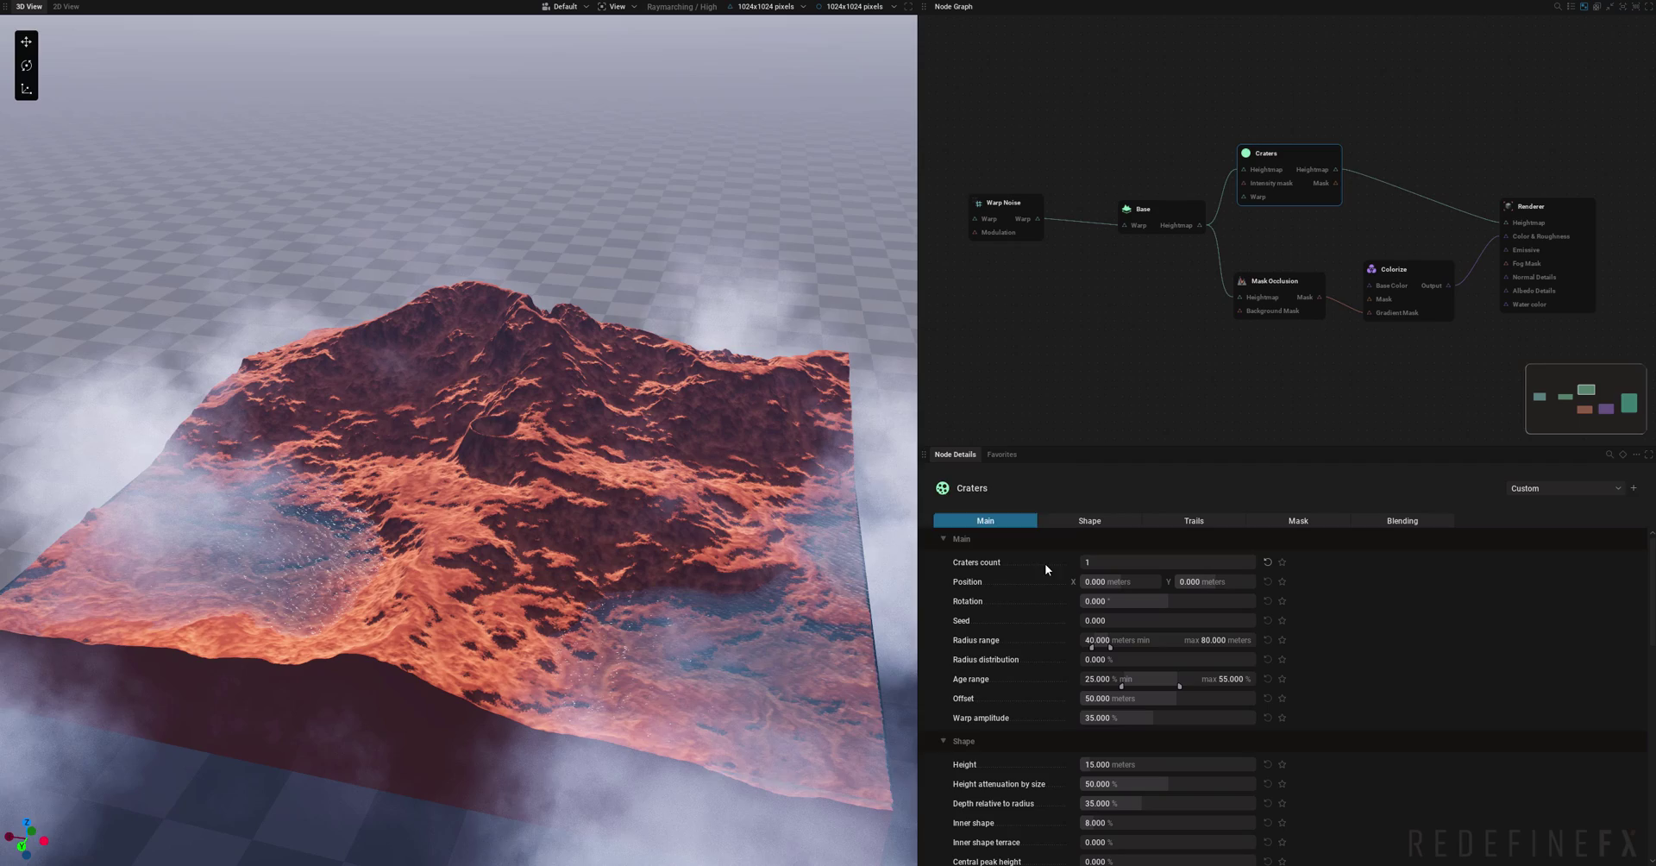
Enlarge the crater by setting its radius range to about 166 meters minimum and 750 meters maximum.
{"action": "left_click_drag", "start_coordinate": [1111, 642], "coordinate": [1348, 660]}
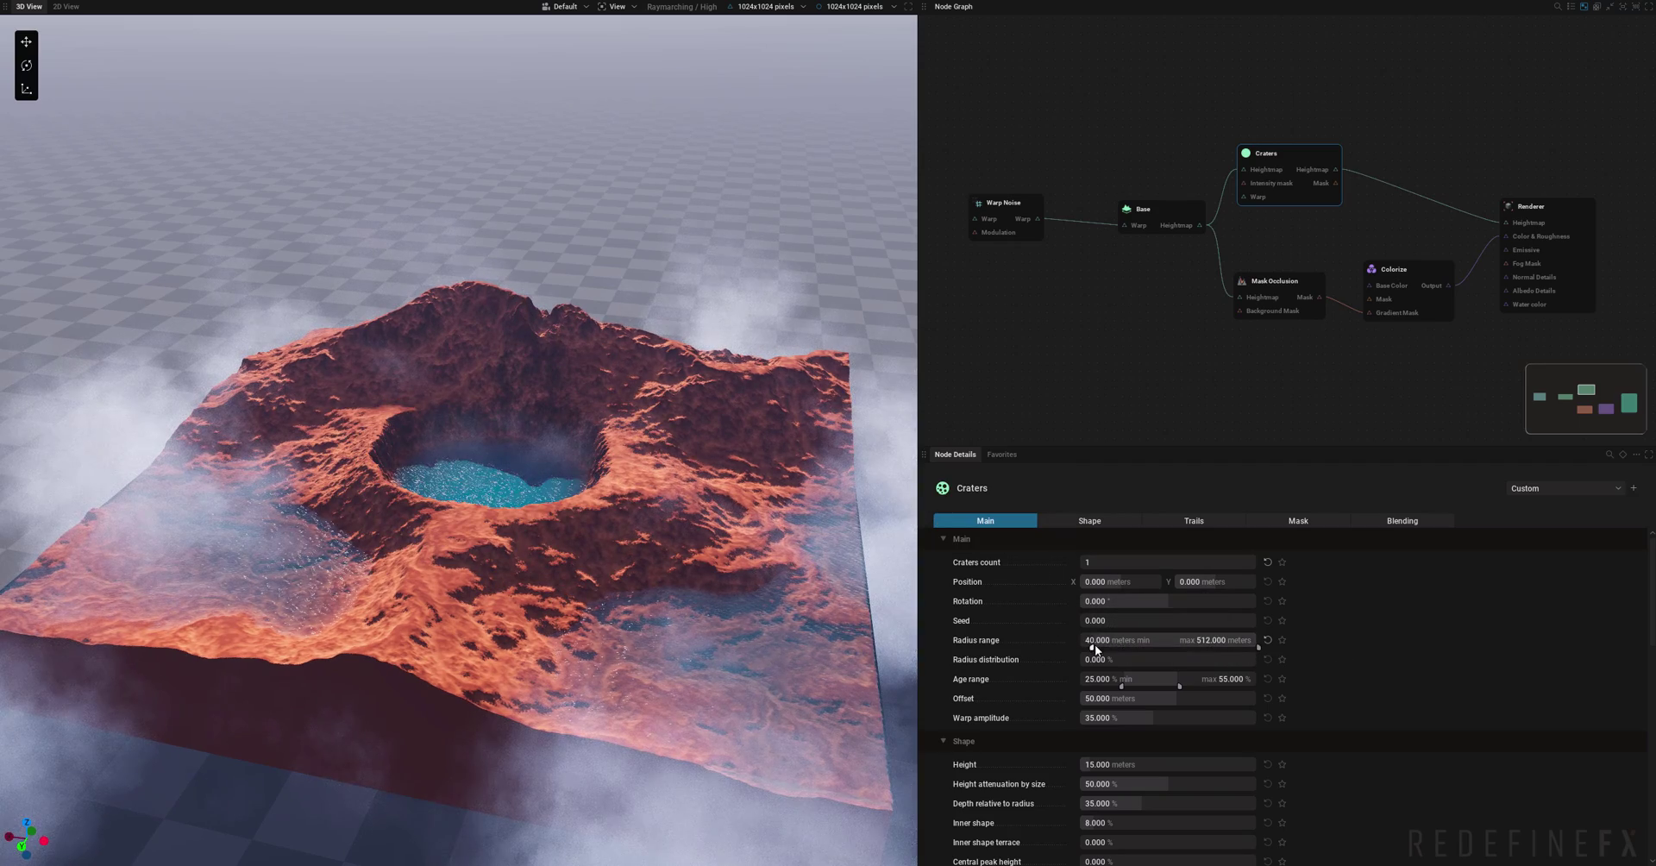
{"action": "left_click_drag", "start_coordinate": [1094, 645], "coordinate": [1136, 644]}
{"action": "double_click", "coordinate": [1195, 640]}
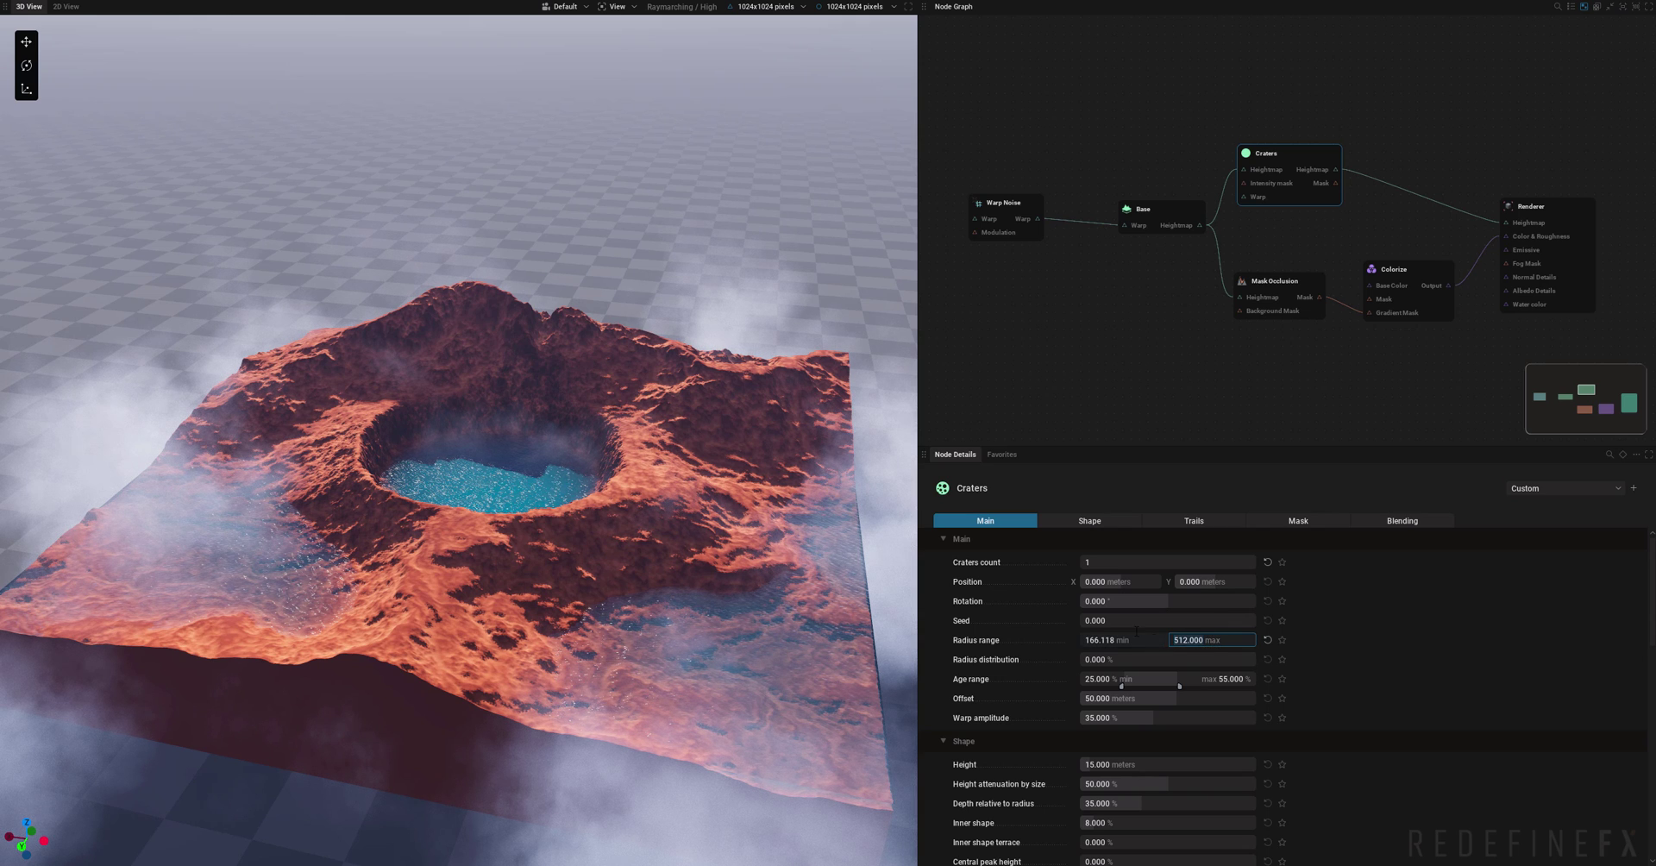
{"action": "type", "text": "1000"}
{"action": "key", "text": "Return"}
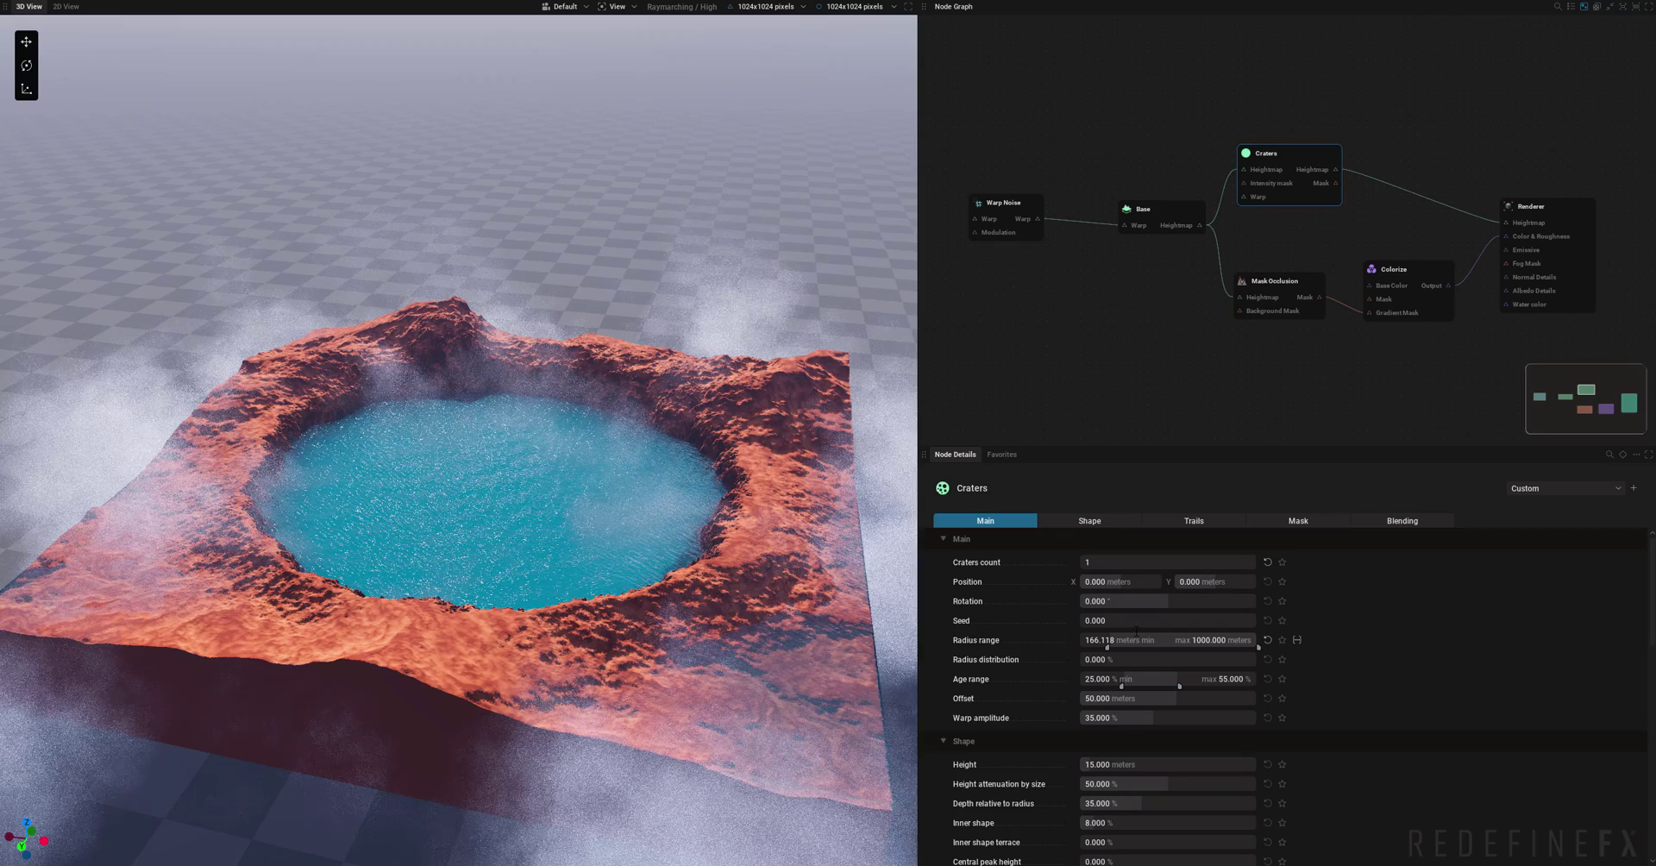
{"action": "left_click_drag", "start_coordinate": [1254, 640], "coordinate": [1207, 652]}
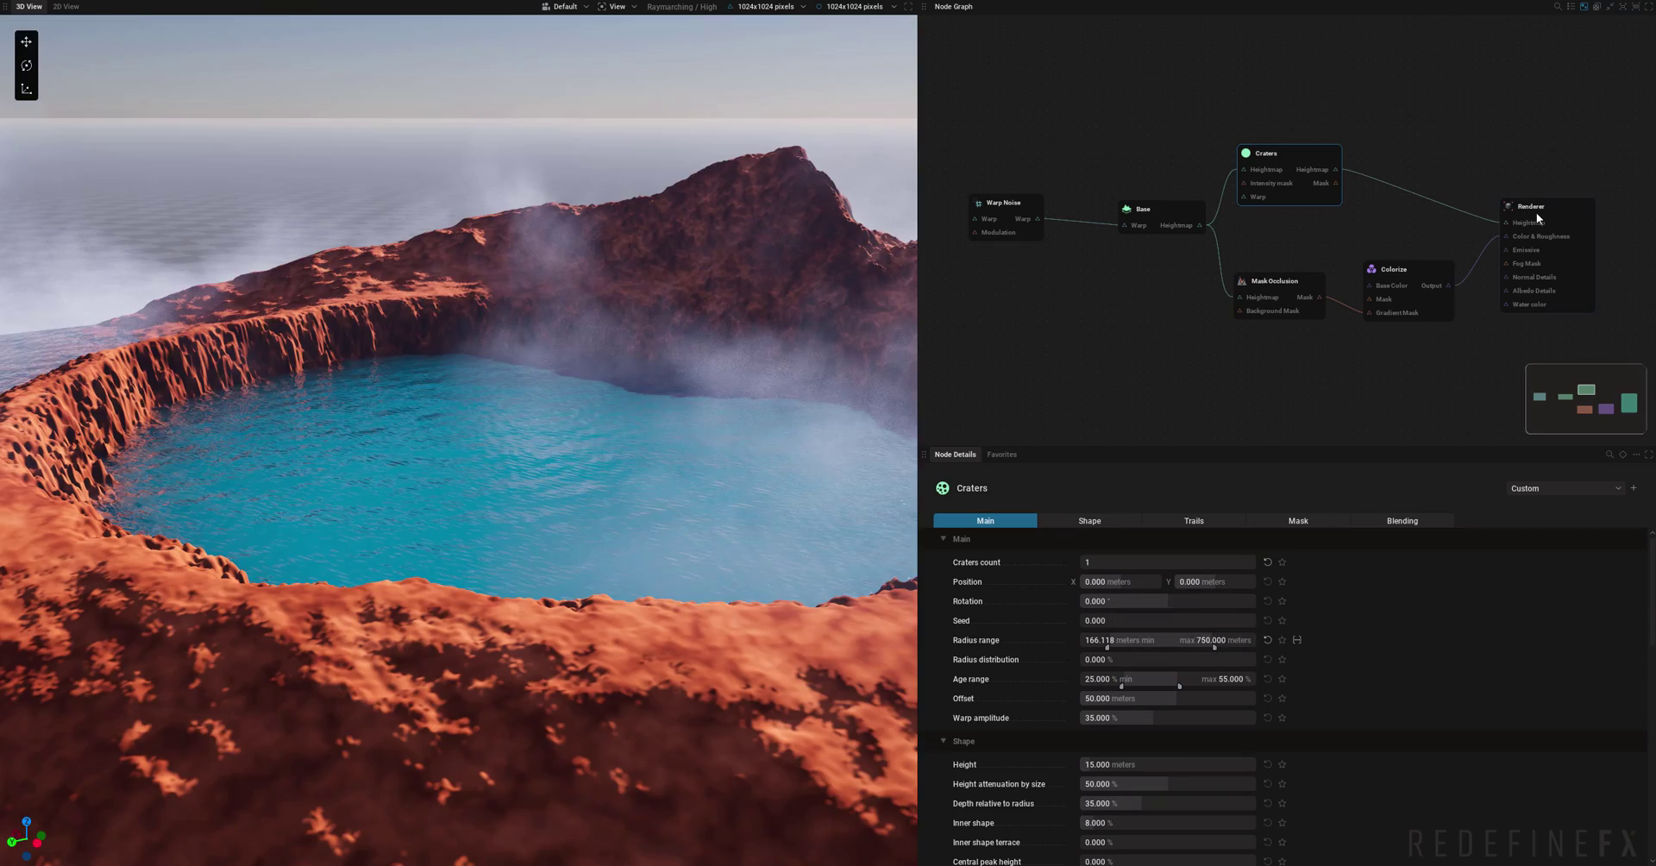
Increase the Renderer's waves scale to about 10.66 meters.
{"action": "left_click", "coordinate": [1537, 218]}
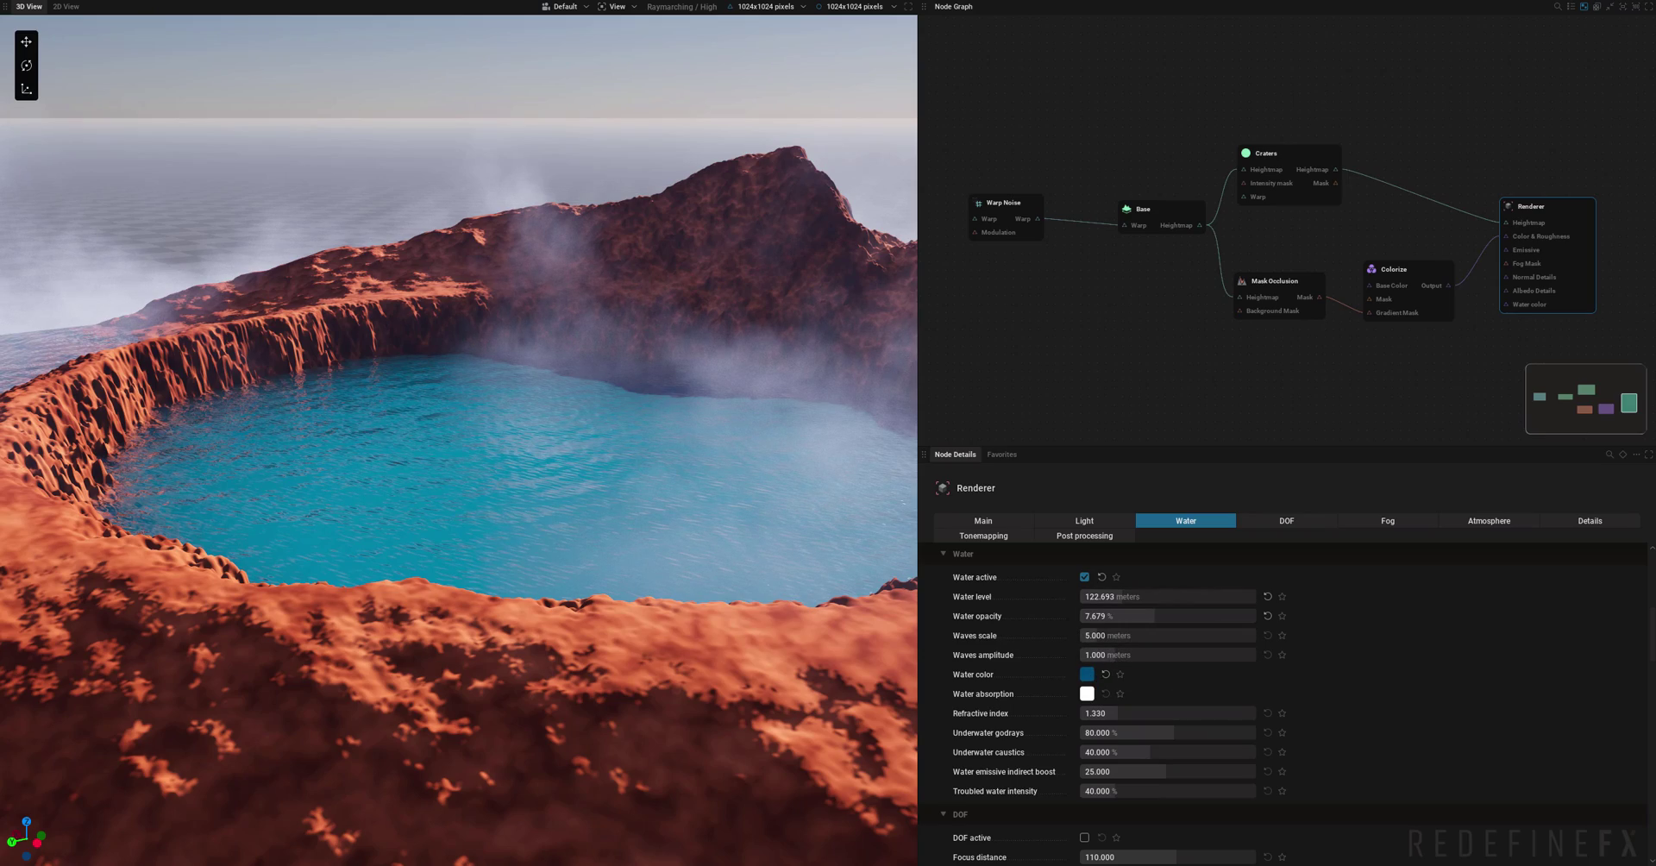
{"action": "middle_click_drag", "start_coordinate": [379, 366], "coordinate": [386, 422]}
{"action": "mouse_move", "coordinate": [1107, 637]}
{"action": "left_mouse_down"}
{"action": "mouse_move", "coordinate": [1178, 636]}
{"action": "mouse_move", "coordinate": [1085, 637]}
{"action": "mouse_move", "coordinate": [1117, 636]}
{"action": "left_mouse_up"}
{"action": "left_click_drag", "start_coordinate": [552, 466], "coordinate": [625, 474]}
{"action": "left_click_drag", "start_coordinate": [449, 390], "coordinate": [496, 397]}
{"action": "scroll", "coordinate": [334, 339], "scroll_direction": "down", "scroll_amount": 4}
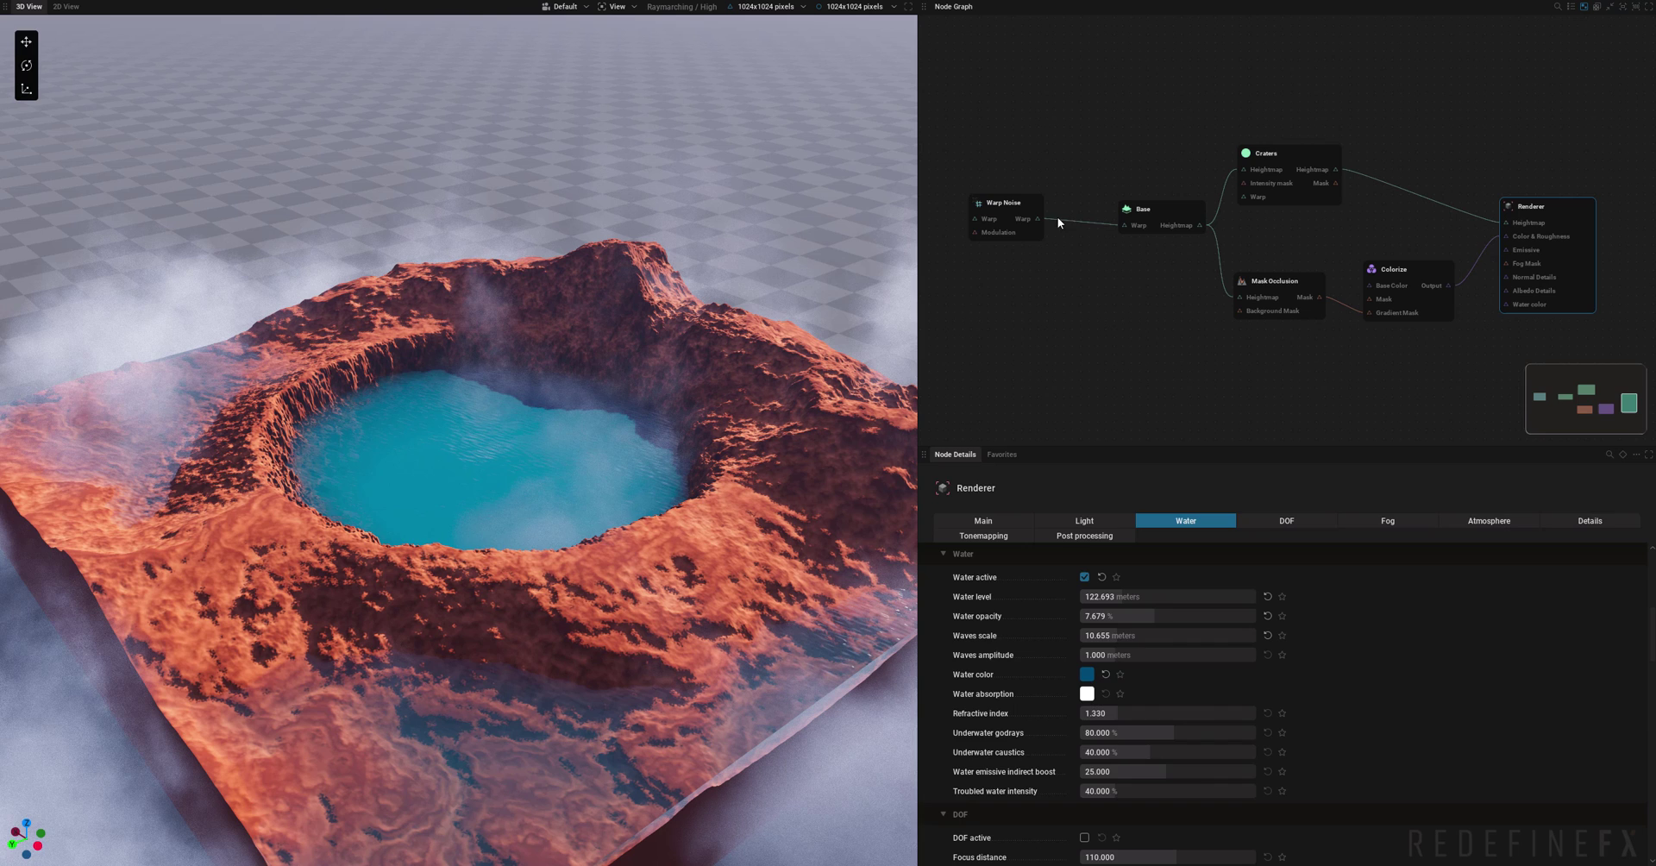
Space out the Warp Noise, Base, Craters and Mask Occlusion nodes by shifting them away from the Renderer and Colorize nodes.
{"action": "left_click_drag", "start_coordinate": [1016, 206], "coordinate": [1007, 202]}
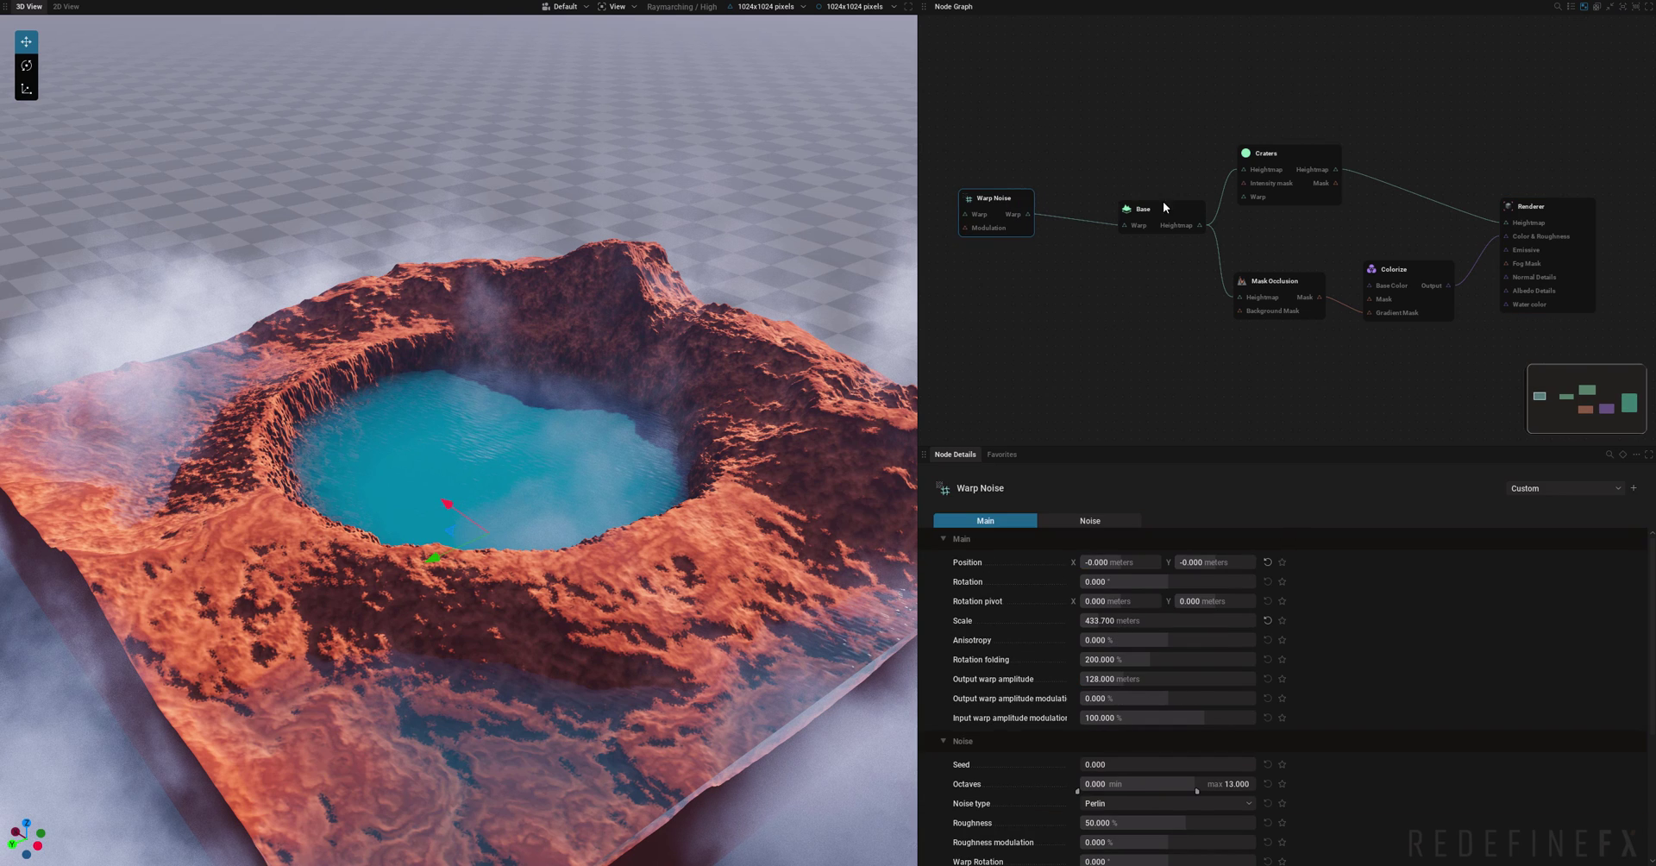
{"action": "left_click_drag", "start_coordinate": [1182, 206], "coordinate": [1147, 197]}
{"action": "left_click_drag", "start_coordinate": [1296, 152], "coordinate": [1278, 153]}
{"action": "left_click_drag", "start_coordinate": [1285, 278], "coordinate": [1251, 262]}
Browse the compatible node categories for the Base heightmap output, including the available mask source nodes, without adding one.
{"action": "left_click_drag", "start_coordinate": [1157, 219], "coordinate": [1234, 221]}
{"action": "mouse_move", "coordinate": [1285, 253]}
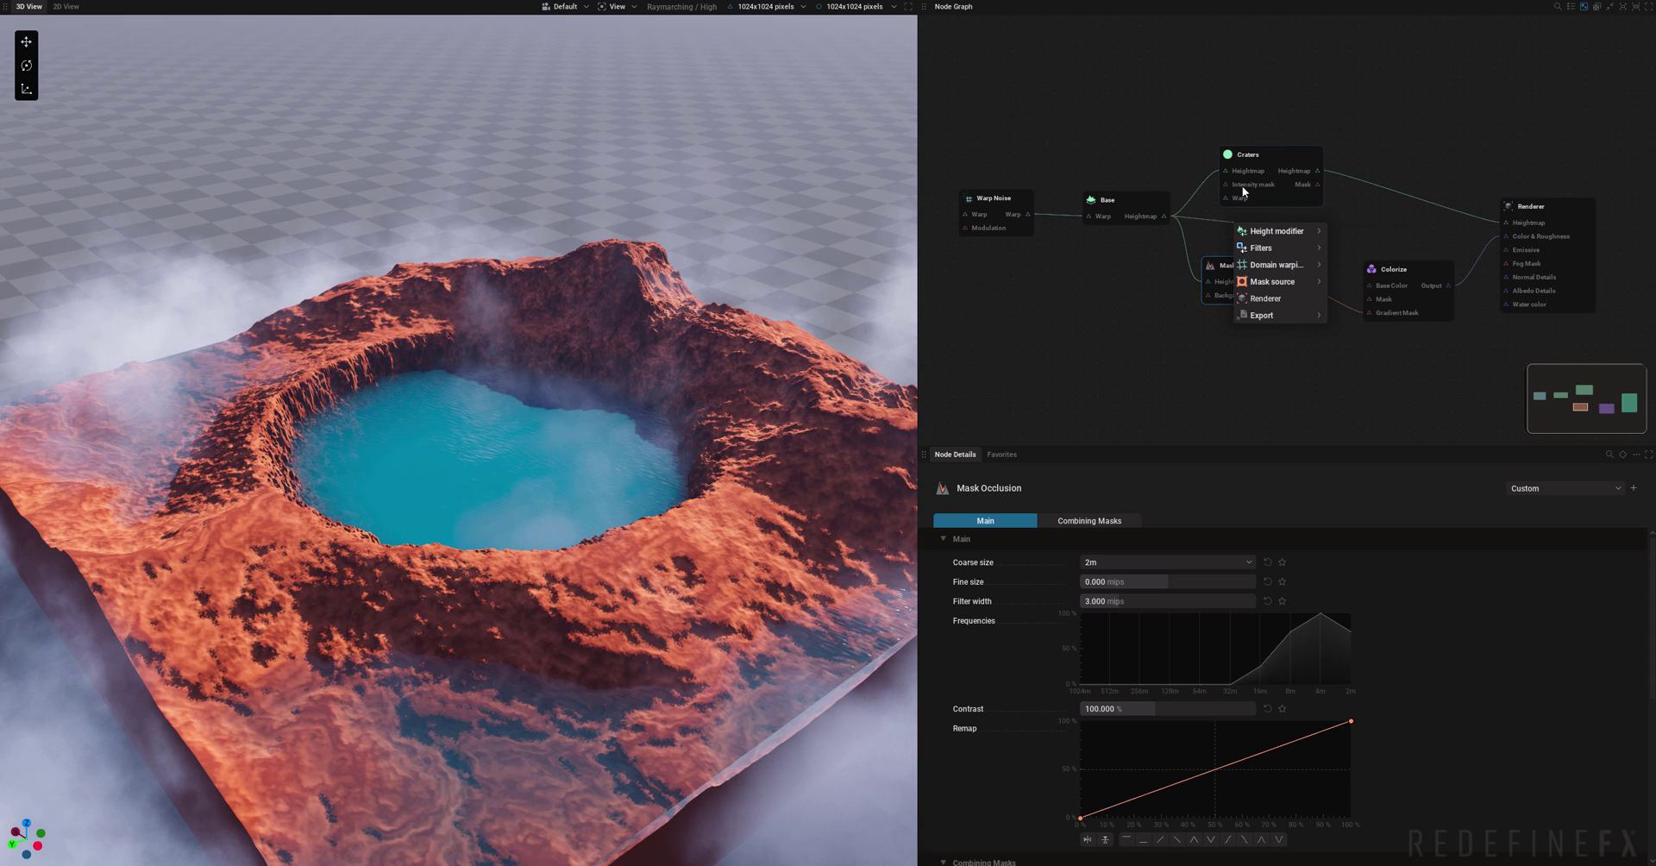
{"action": "mouse_move", "coordinate": [1280, 286]}
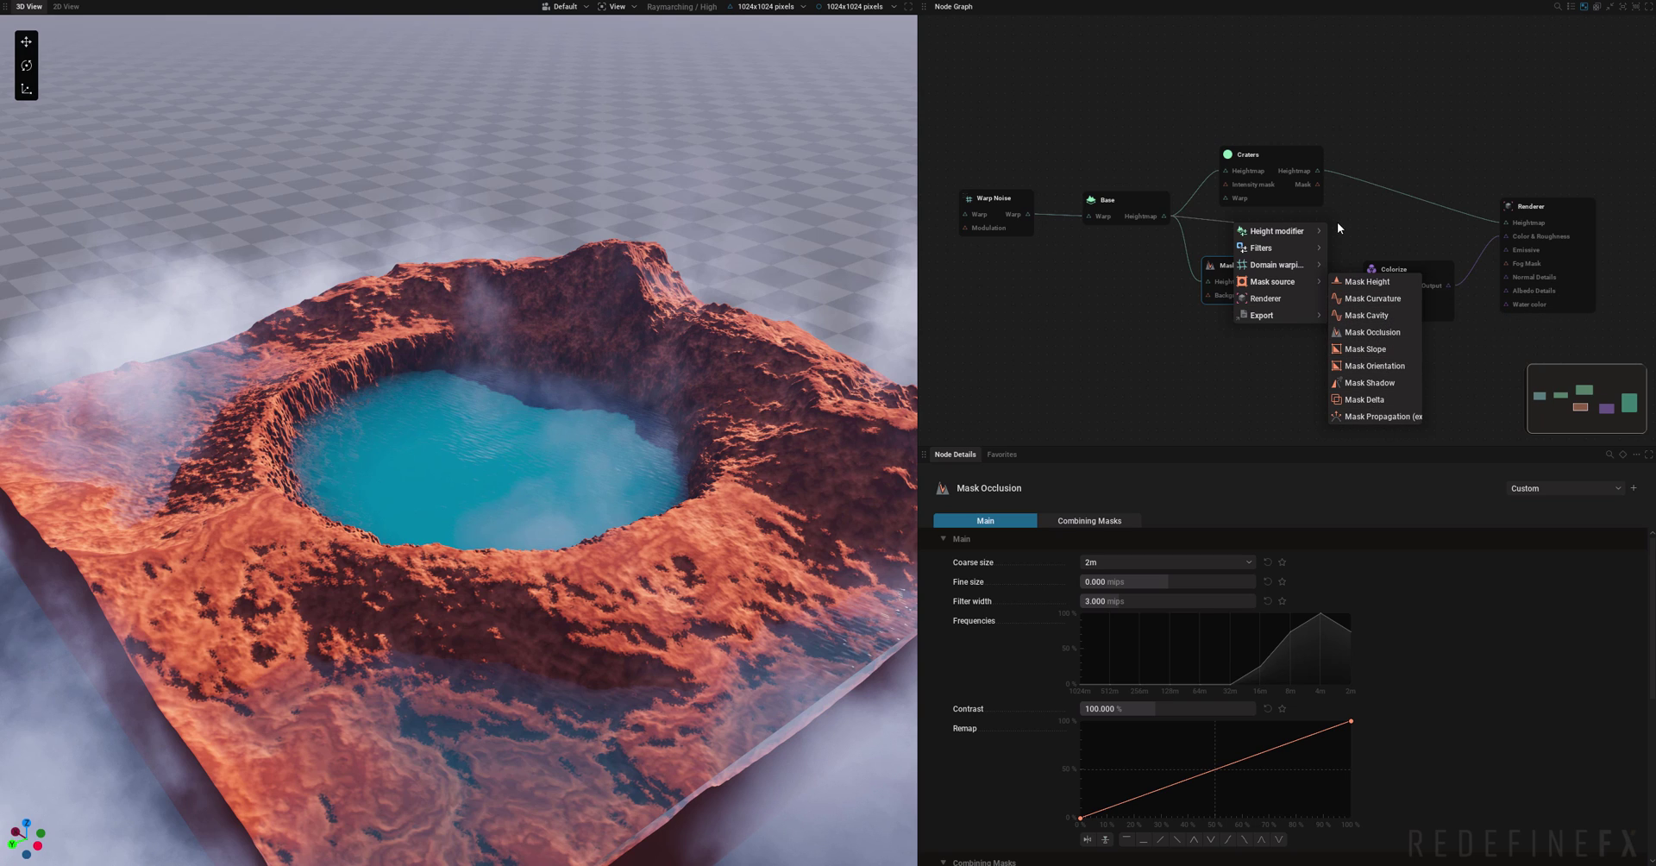
{"action": "left_click", "coordinate": [1371, 207]}
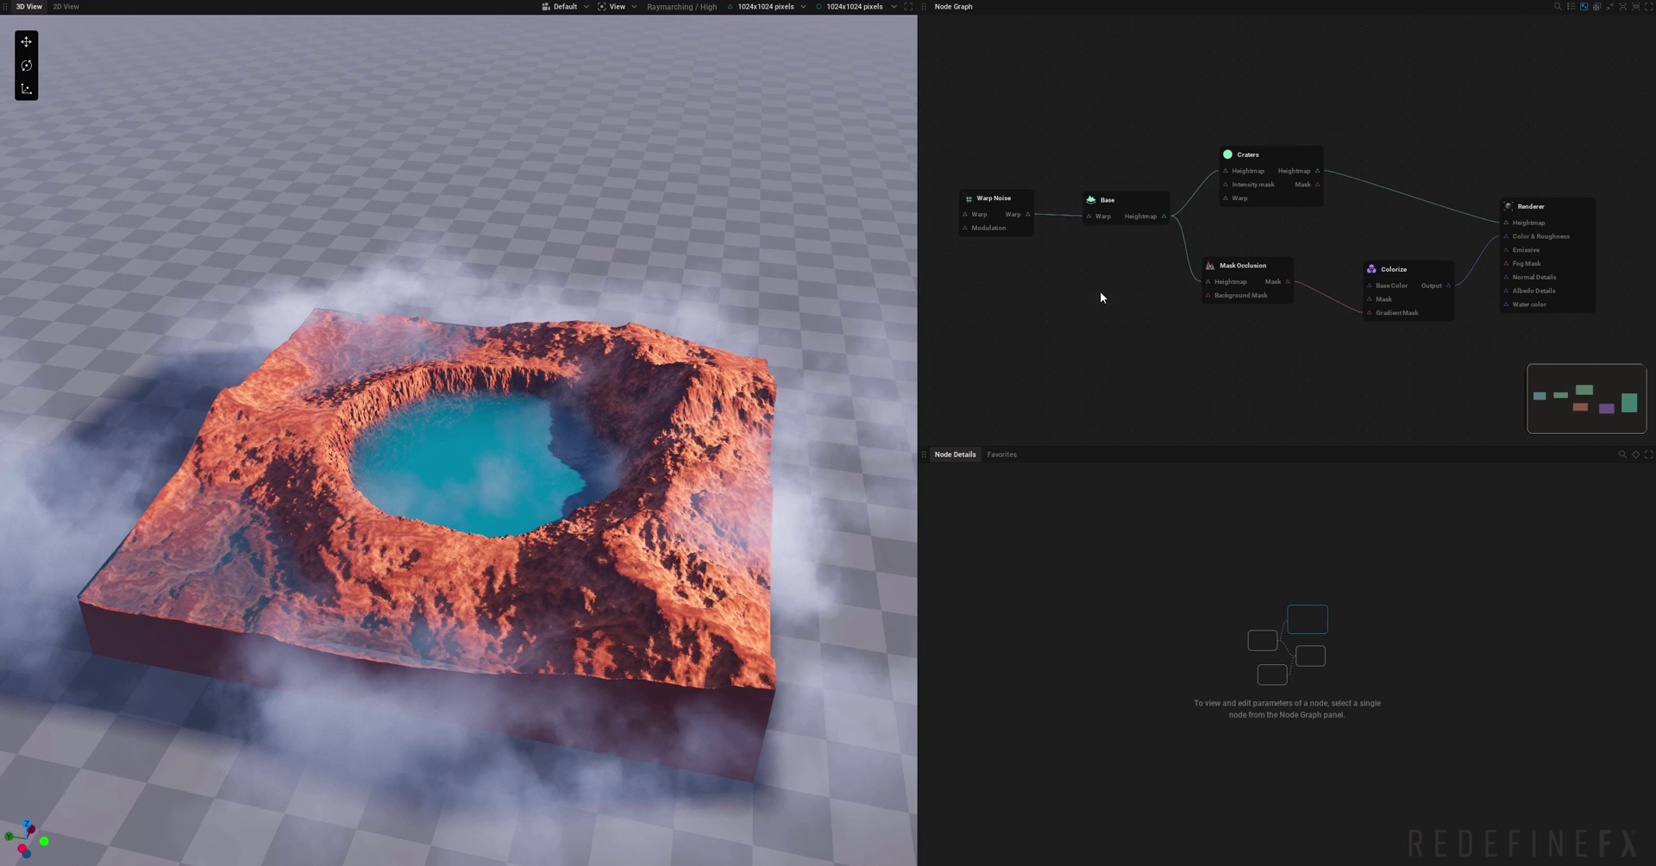
Tidy the graph layout by lowering the Mask Occlusion and Colorize branch and repositioning the Base, Renderer and Craters nodes.
{"action": "left_click_drag", "start_coordinate": [1124, 192], "coordinate": [1111, 216]}
{"action": "left_click_drag", "start_coordinate": [1555, 209], "coordinate": [1559, 214]}
{"action": "left_click_drag", "start_coordinate": [1406, 274], "coordinate": [1381, 308]}
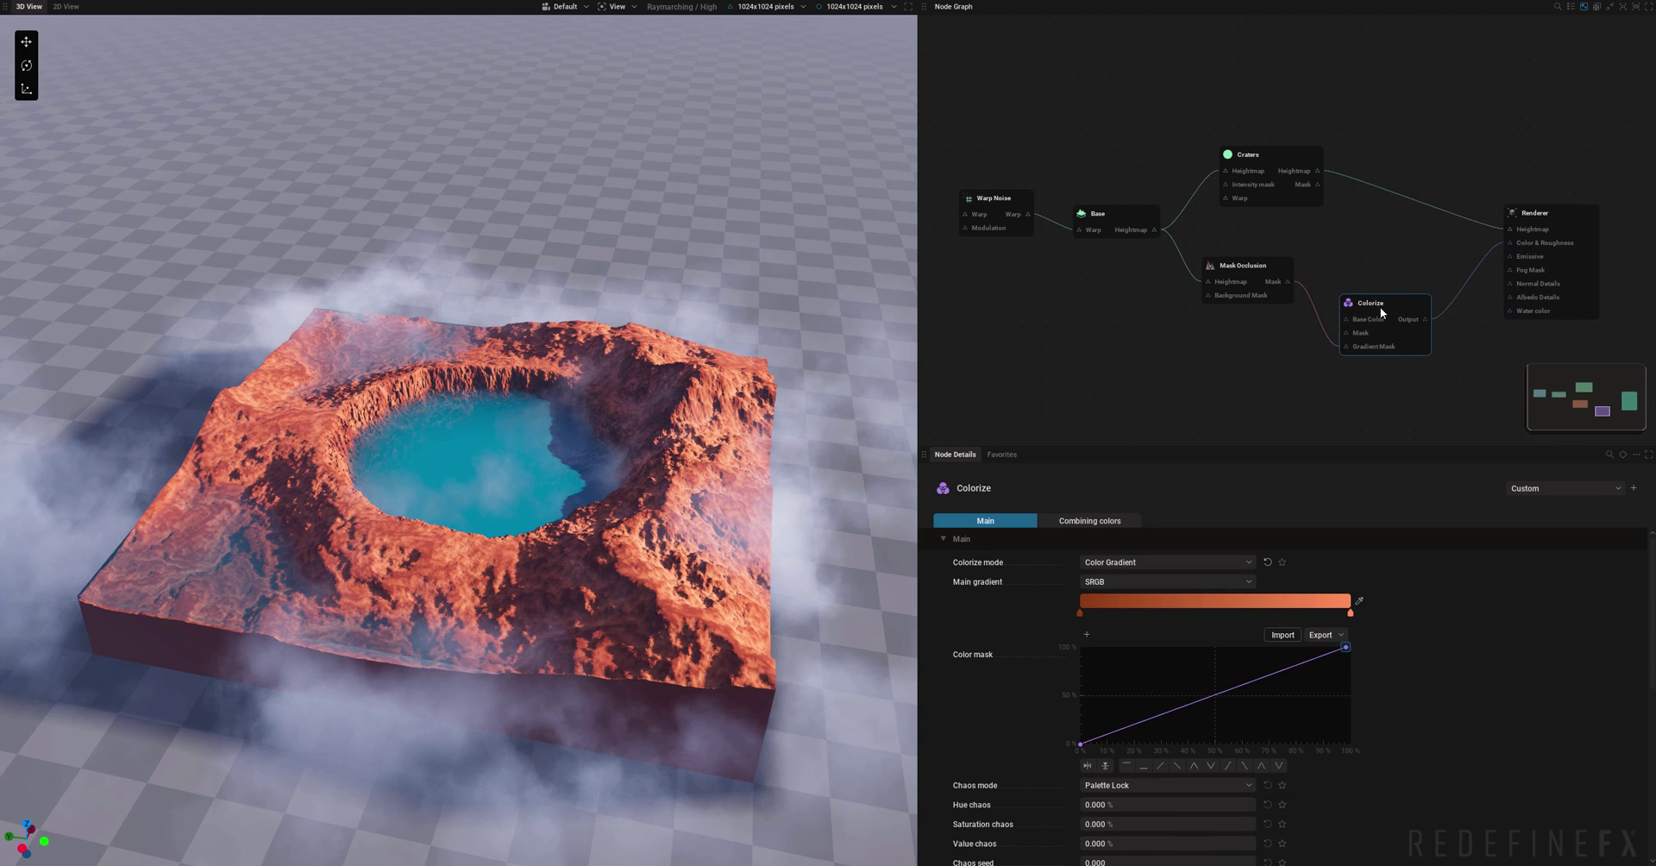
{"action": "left_click_drag", "start_coordinate": [1247, 269], "coordinate": [1260, 332]}
{"action": "left_click_drag", "start_coordinate": [1383, 308], "coordinate": [1374, 321]}
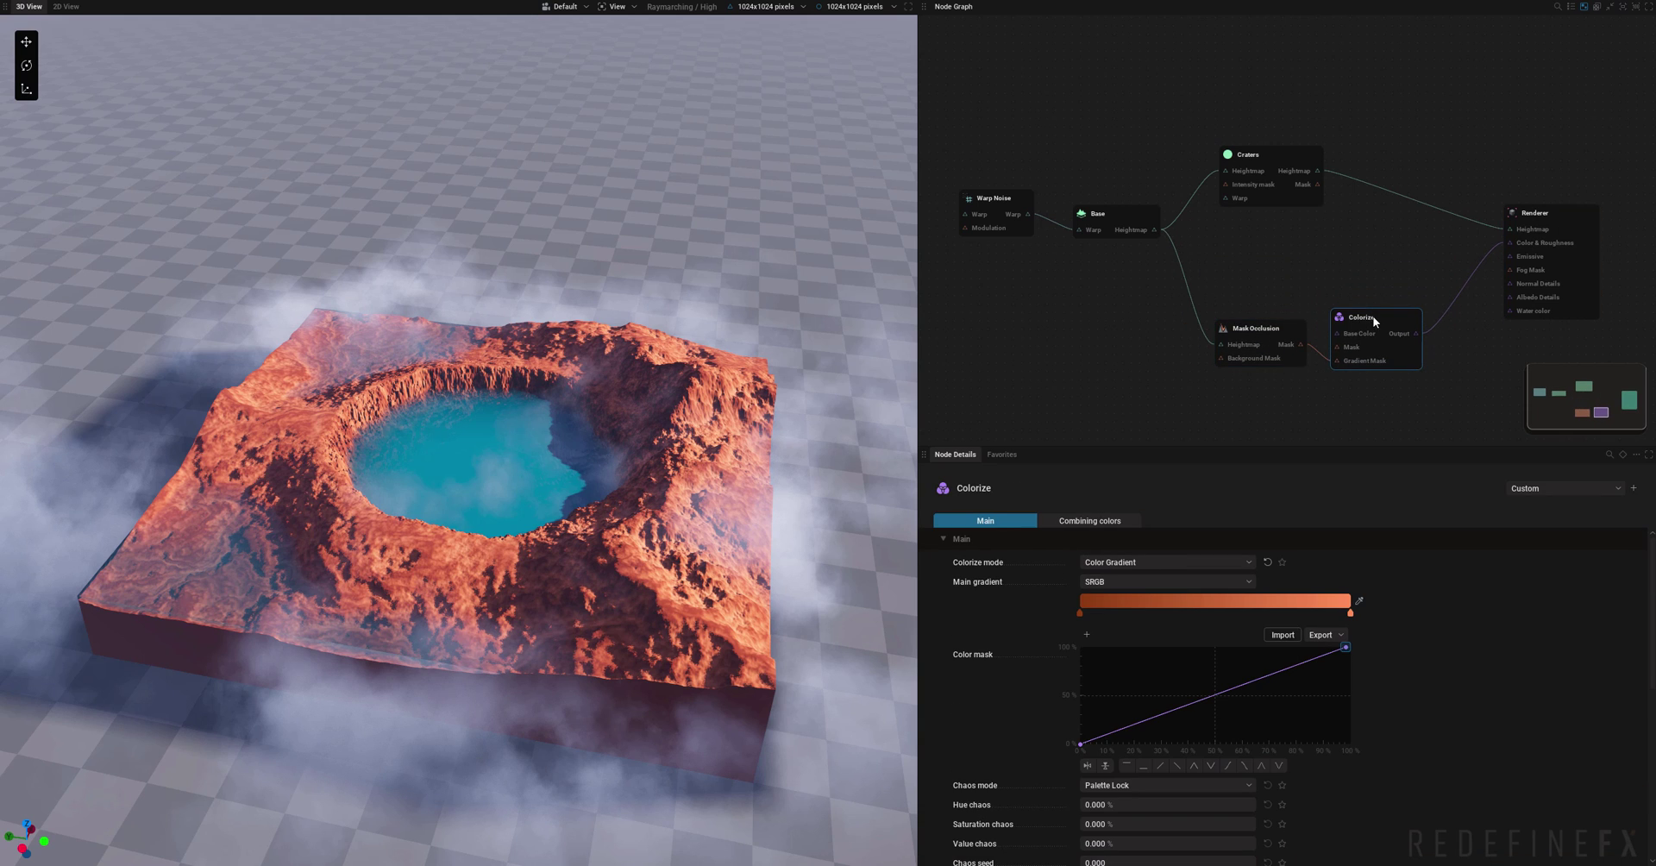
{"action": "left_click", "coordinate": [1067, 73]}
{"action": "mouse_move", "coordinate": [1266, 163]}
{"action": "left_mouse_down"}
{"action": "mouse_move", "coordinate": [1300, 145]}
{"action": "mouse_move", "coordinate": [1292, 170]}
{"action": "left_mouse_up"}
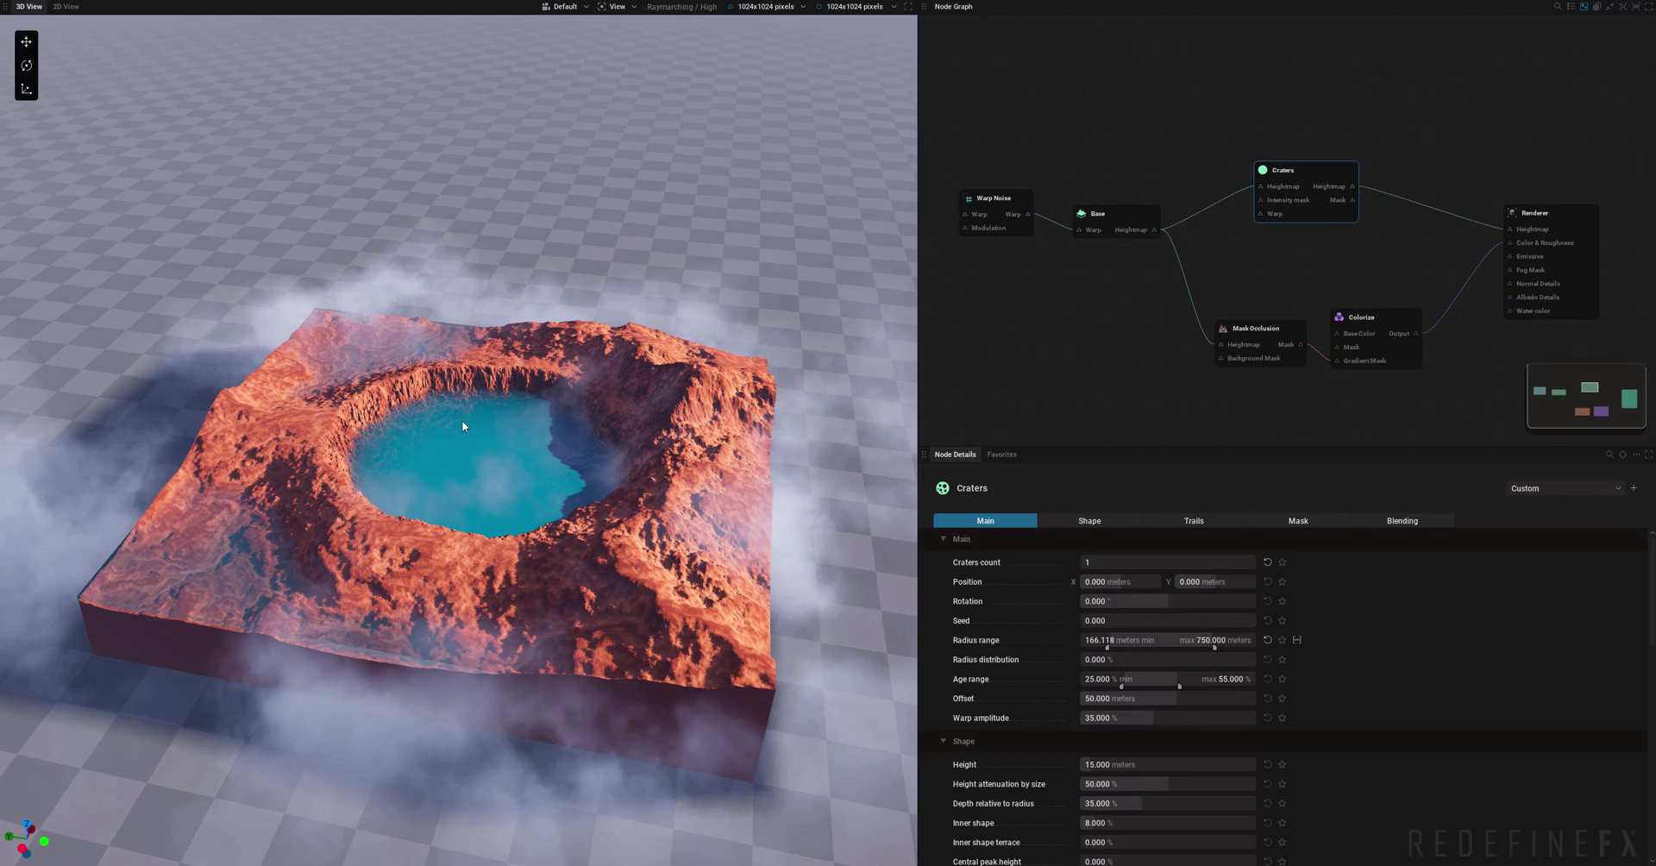
Reduce the Warp Noise node's scale to about 229 meters and inspect the terrain around the crater.
{"action": "left_click_drag", "start_coordinate": [464, 426], "coordinate": [440, 455]}
{"action": "middle_click_drag", "start_coordinate": [976, 141], "coordinate": [1043, 138]}
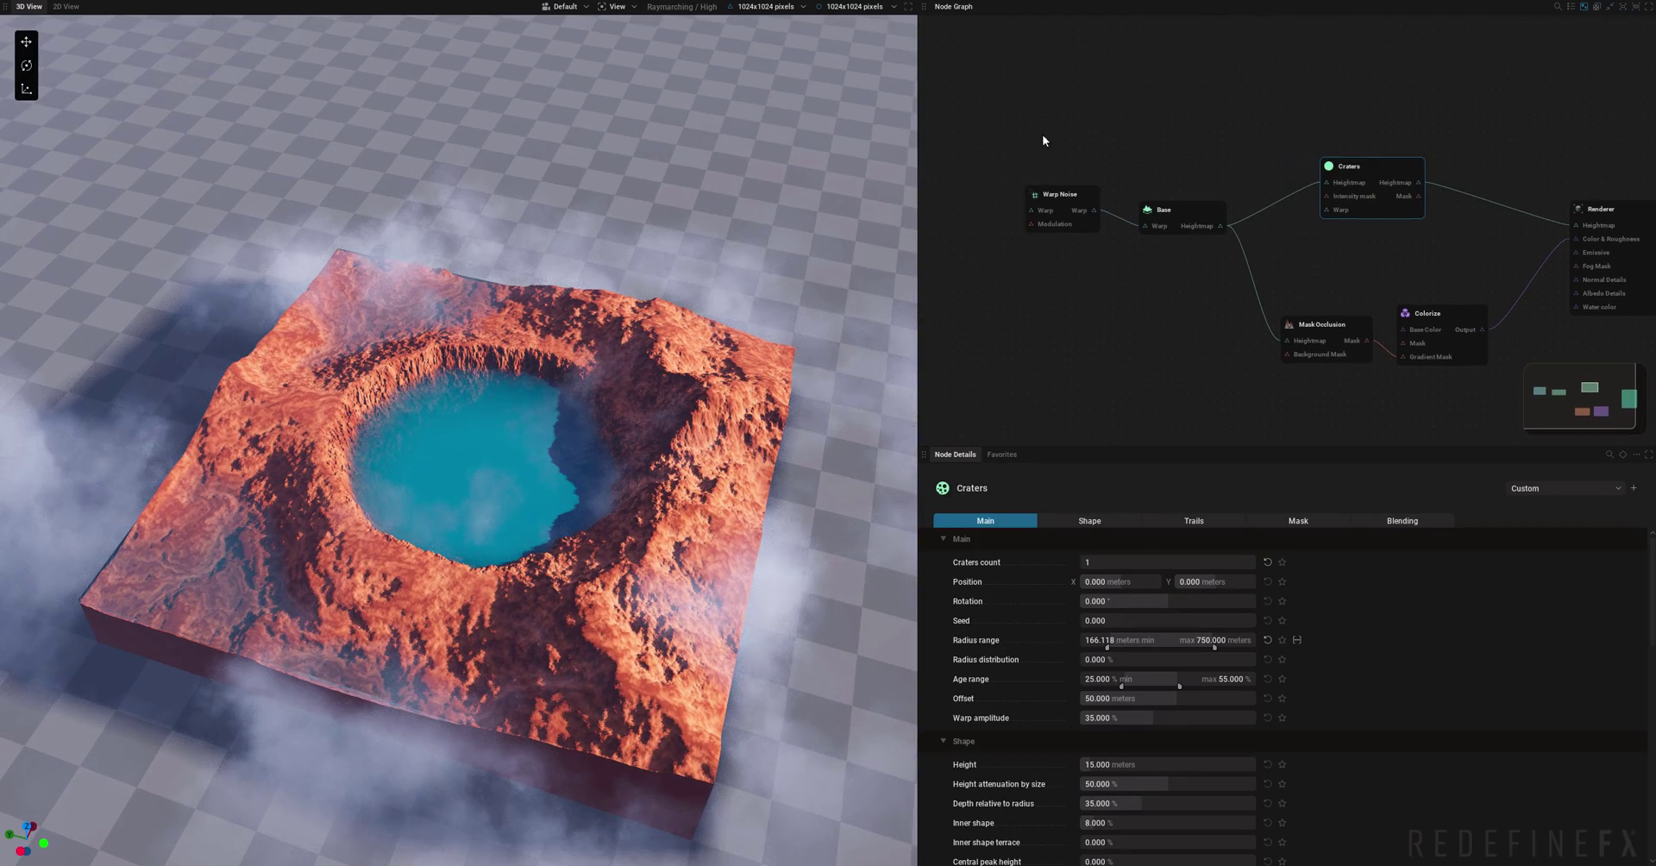
{"action": "mouse_move", "coordinate": [1055, 197]}
{"action": "left_mouse_down"}
{"action": "mouse_move", "coordinate": [1052, 211]}
{"action": "mouse_move", "coordinate": [1069, 197]}
{"action": "left_mouse_up"}
{"action": "mouse_move", "coordinate": [1089, 620]}
{"action": "left_mouse_down"}
{"action": "mouse_move", "coordinate": [1104, 624]}
{"action": "mouse_move", "coordinate": [1085, 623]}
{"action": "left_mouse_up"}
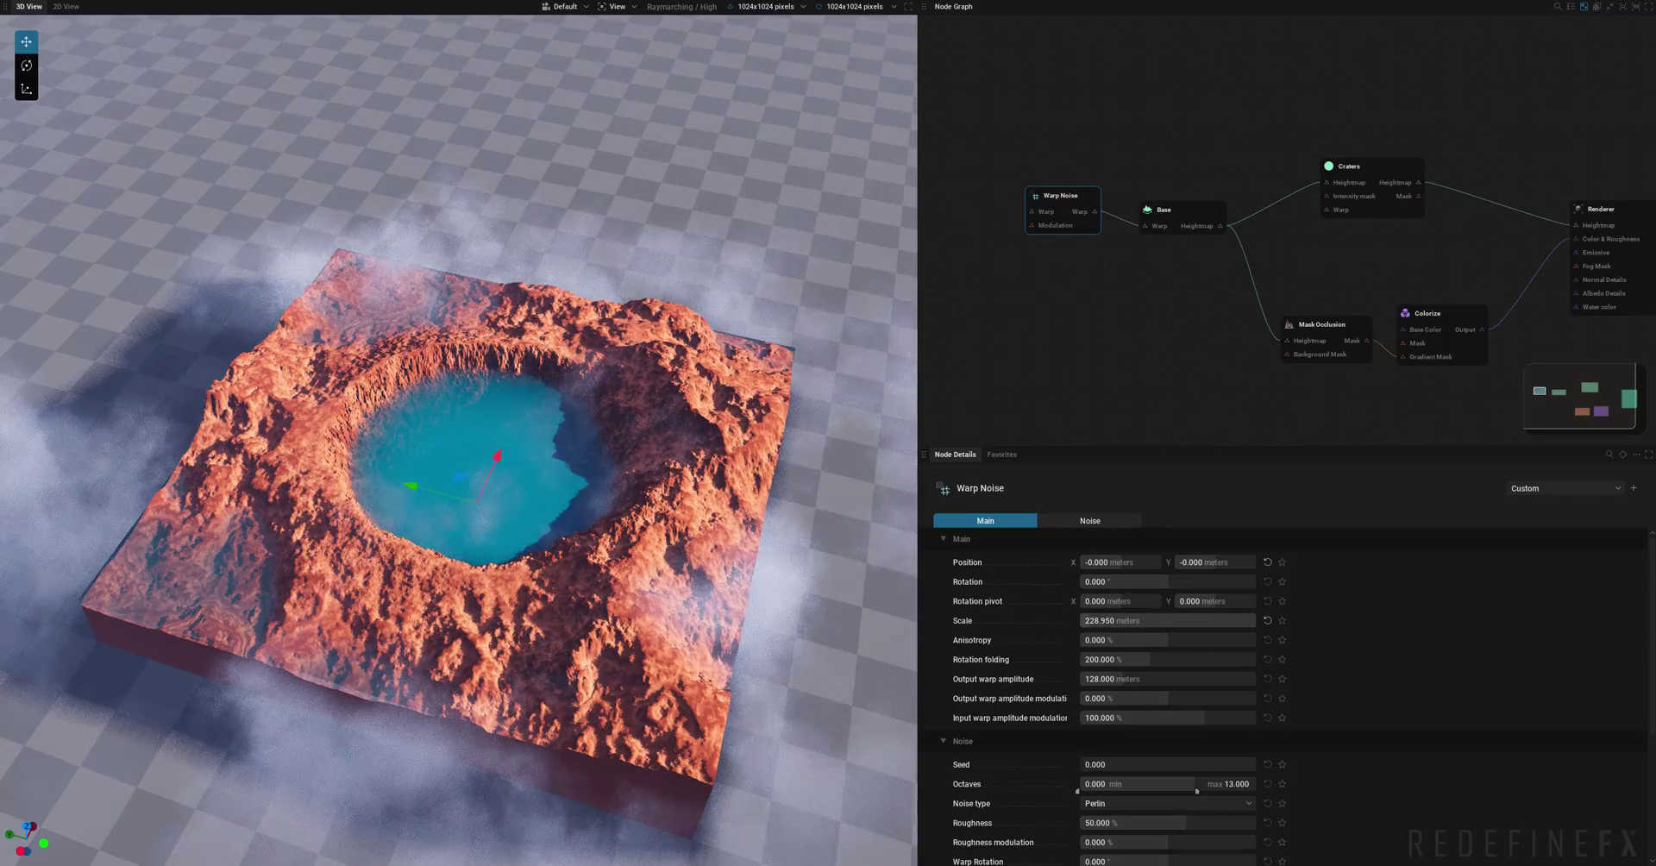
{"action": "left_click_drag", "start_coordinate": [665, 469], "coordinate": [720, 465]}
{"action": "scroll", "coordinate": [671, 479], "scroll_direction": "up", "scroll_amount": 4}
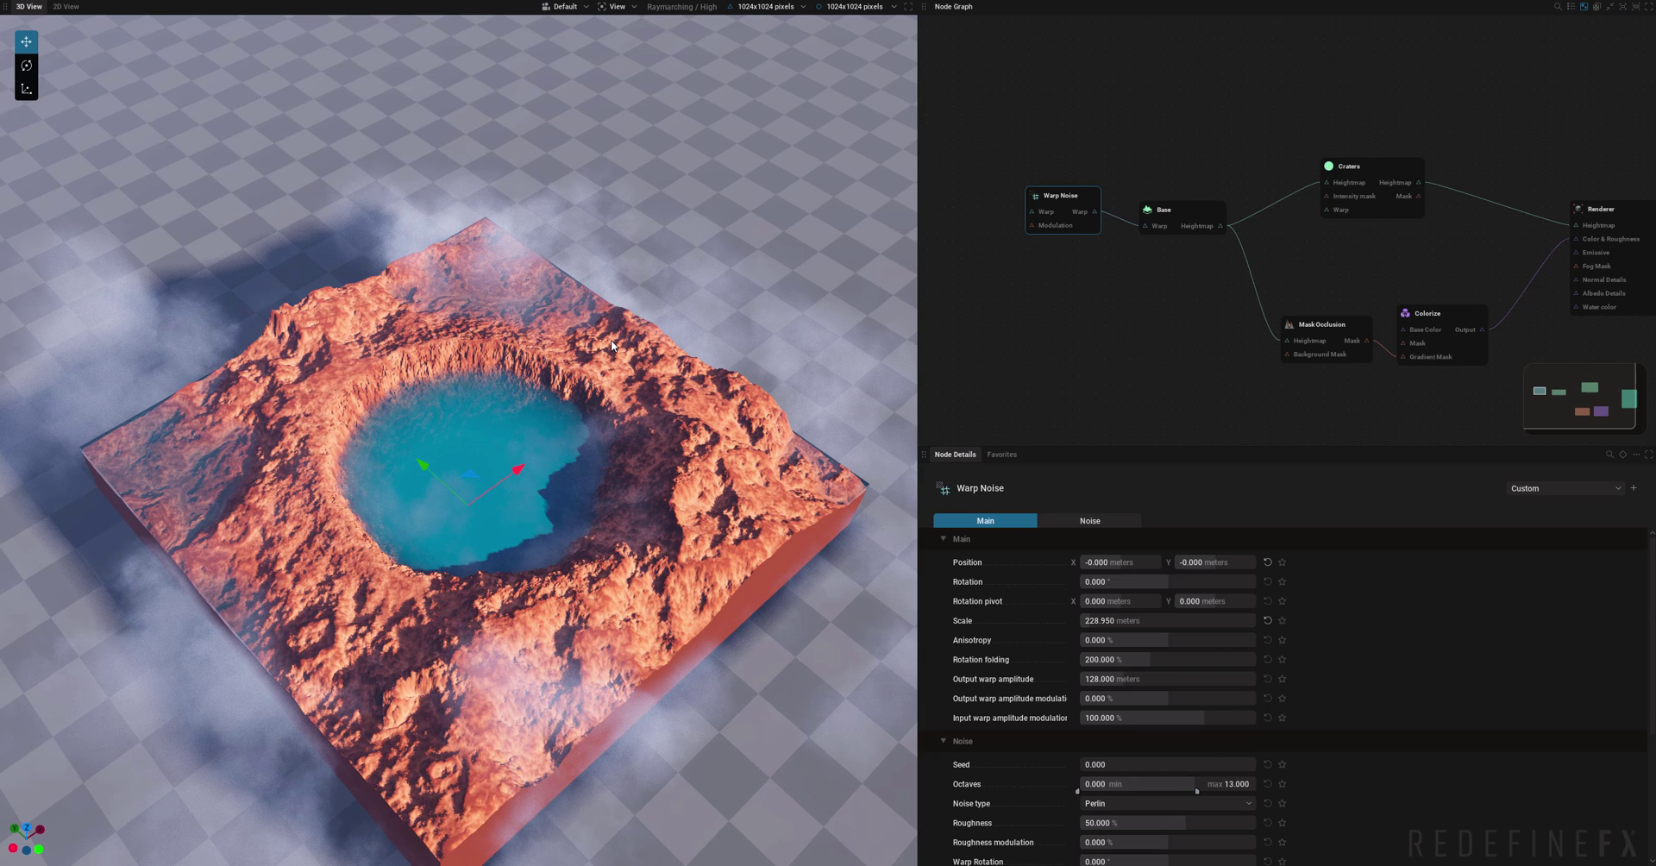